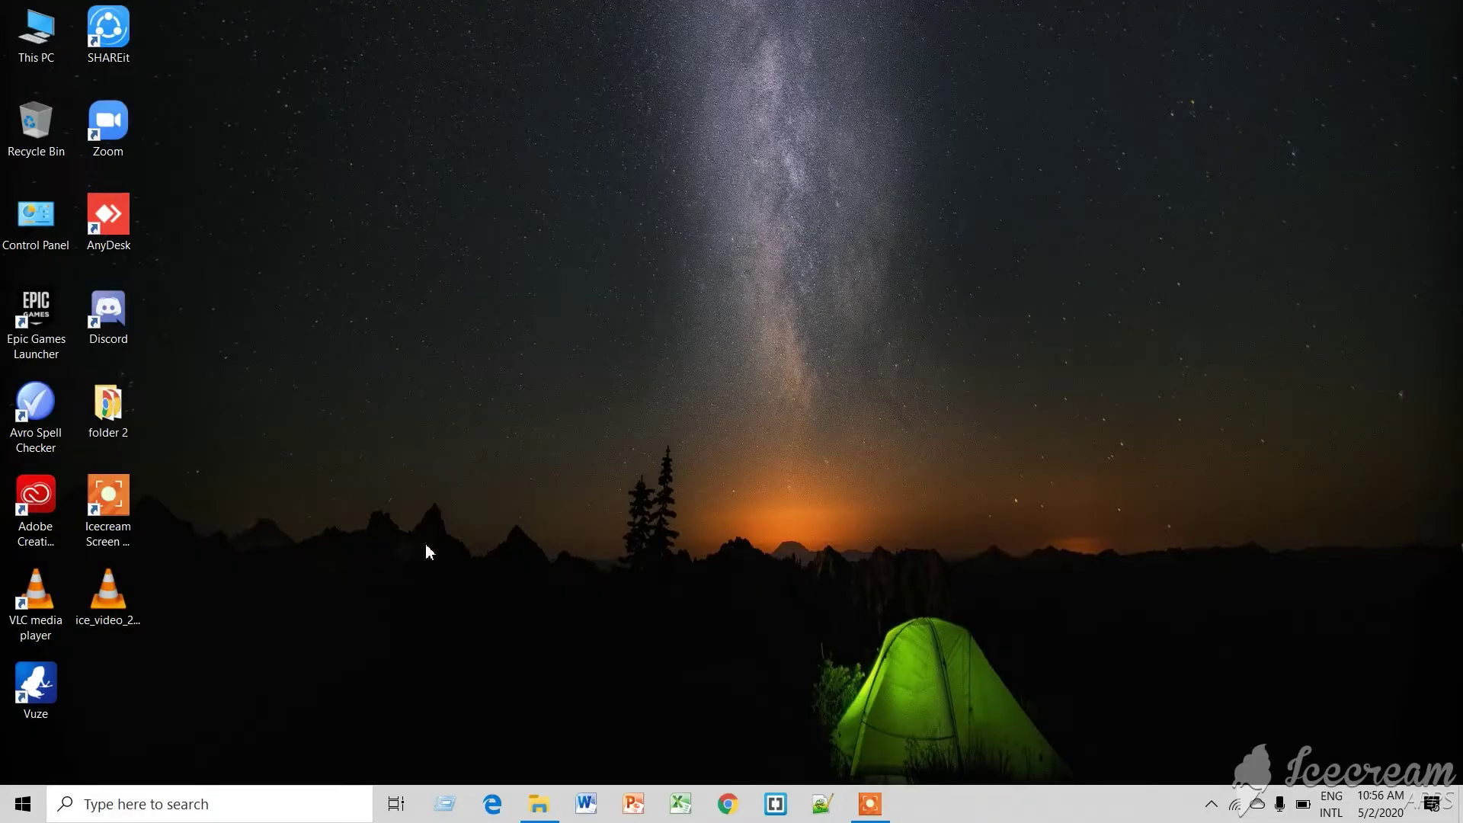
Open the Video Editor app from Windows search and maximize its window.
click(222, 793)
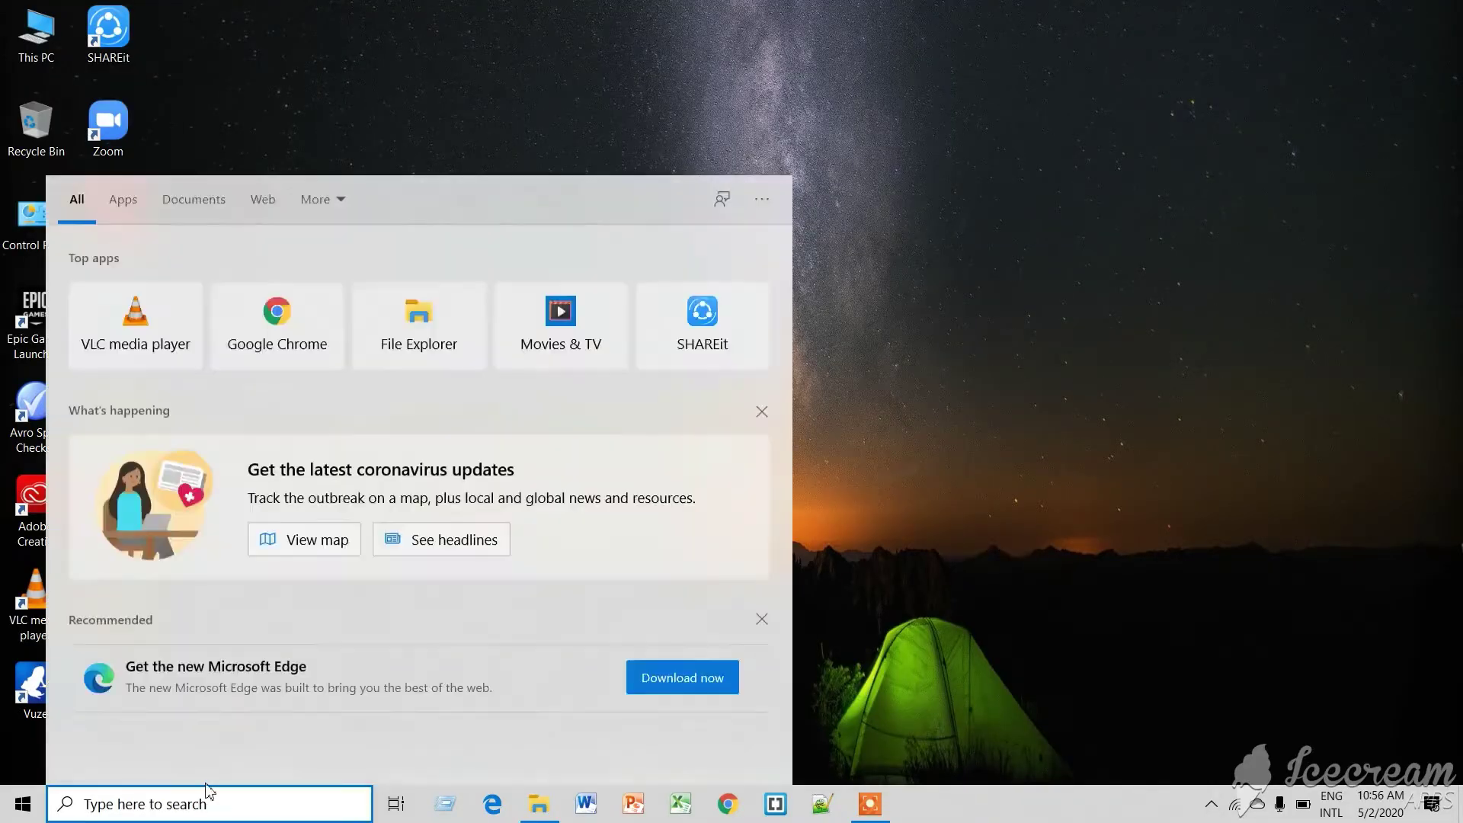
text(v)
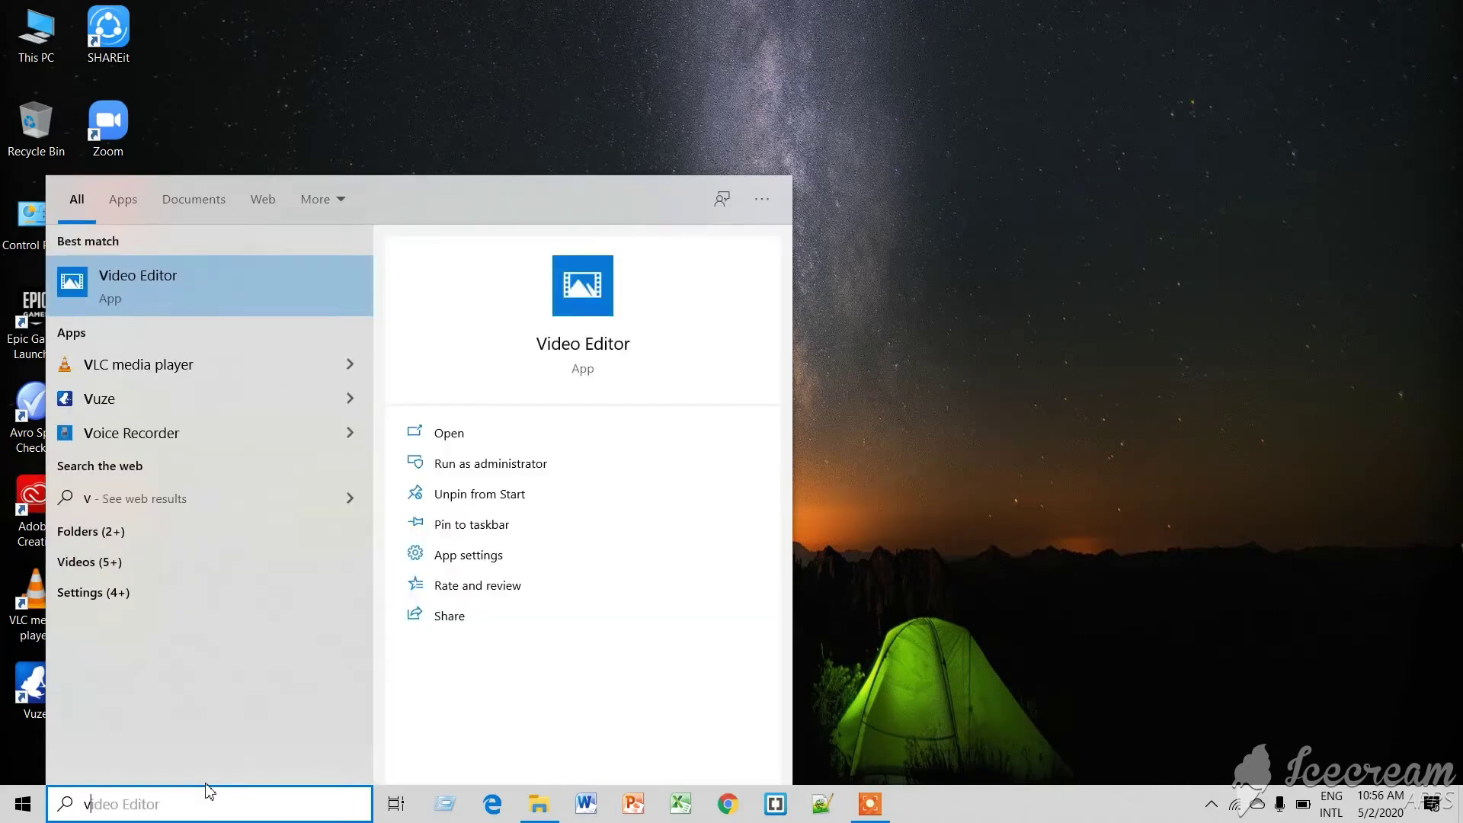
key(Return)
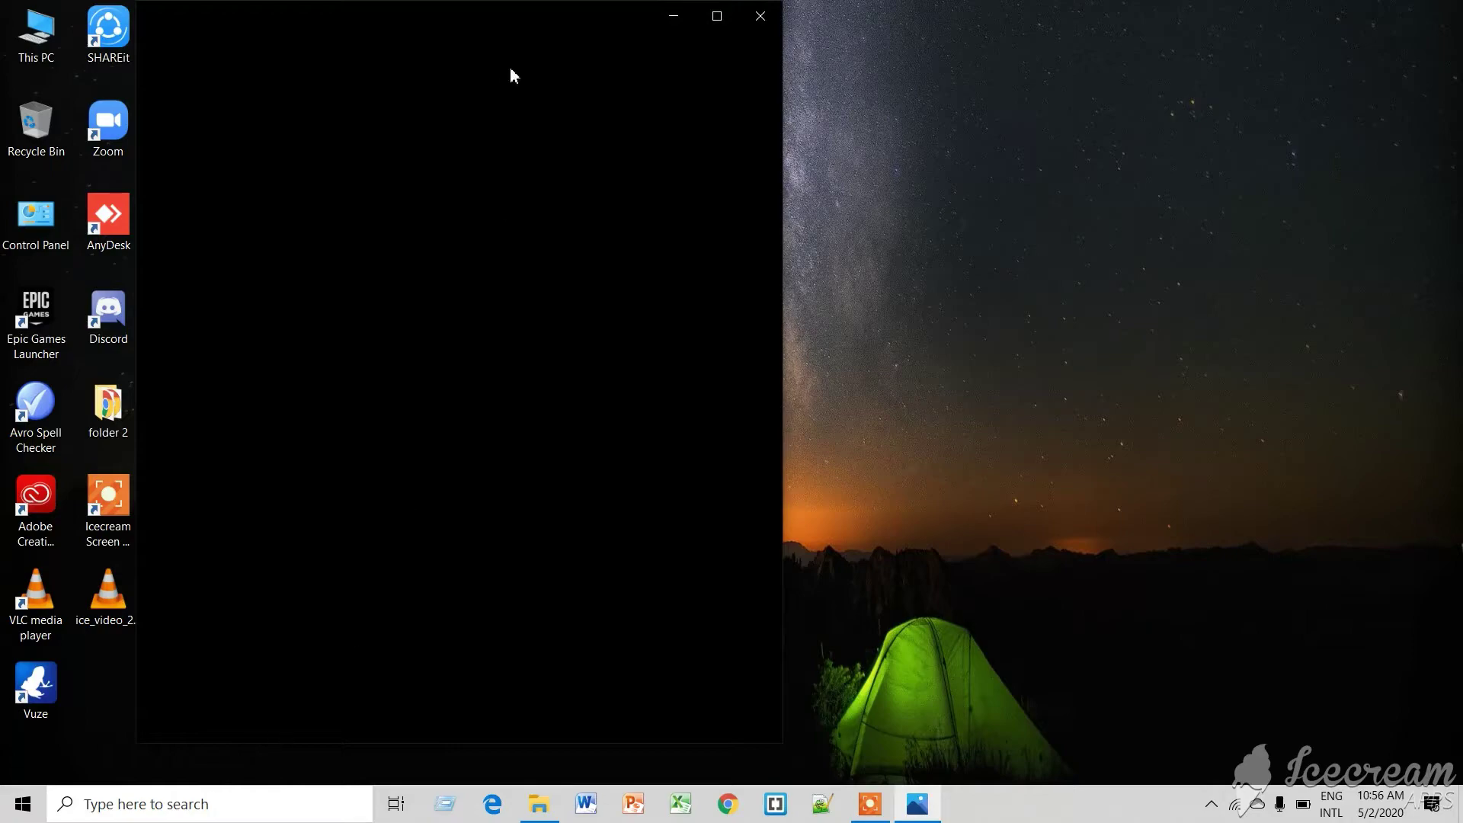
click(716, 16)
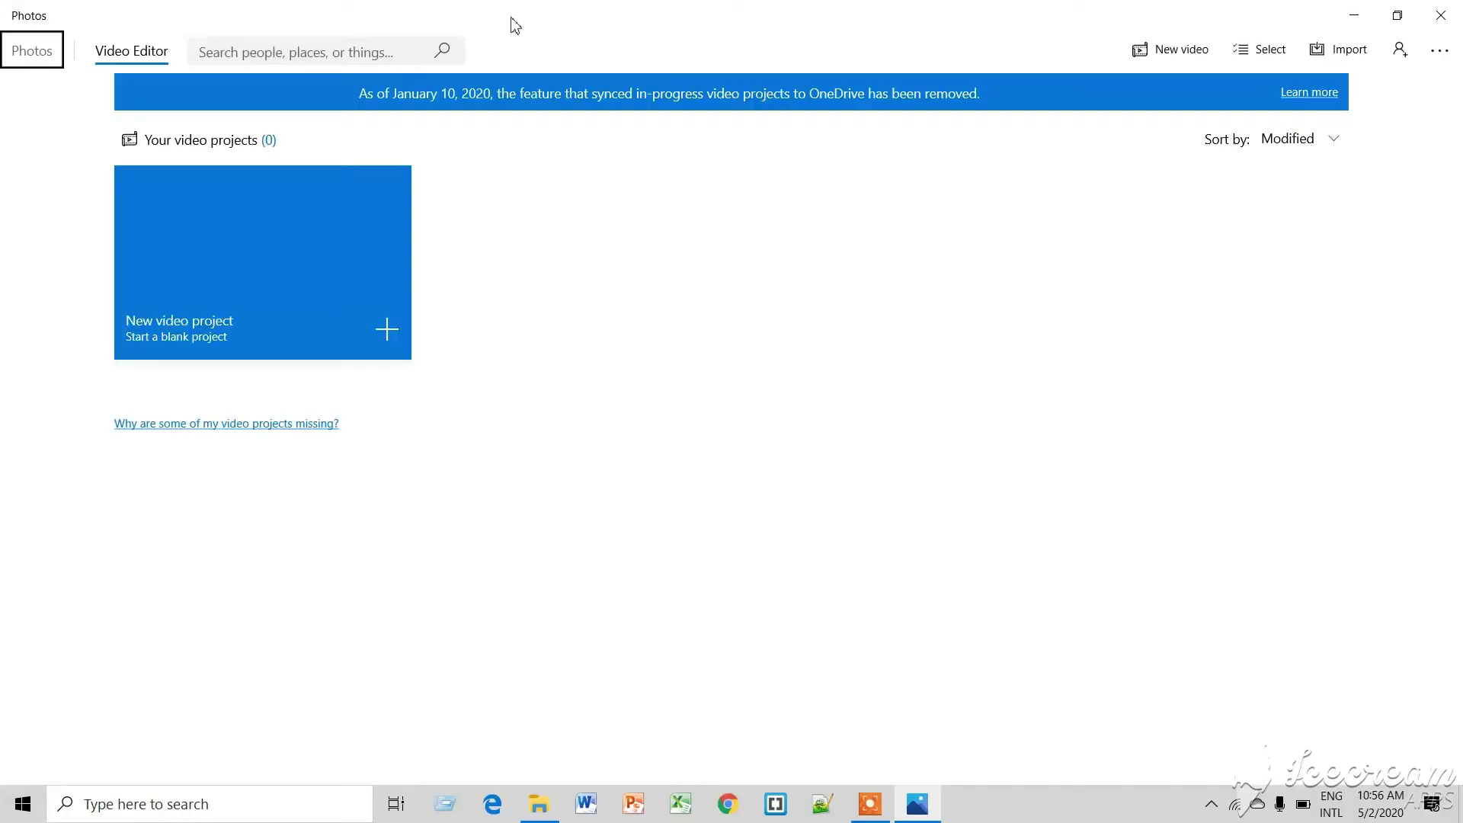
Create a new blank video project named "logo make".
click(266, 210)
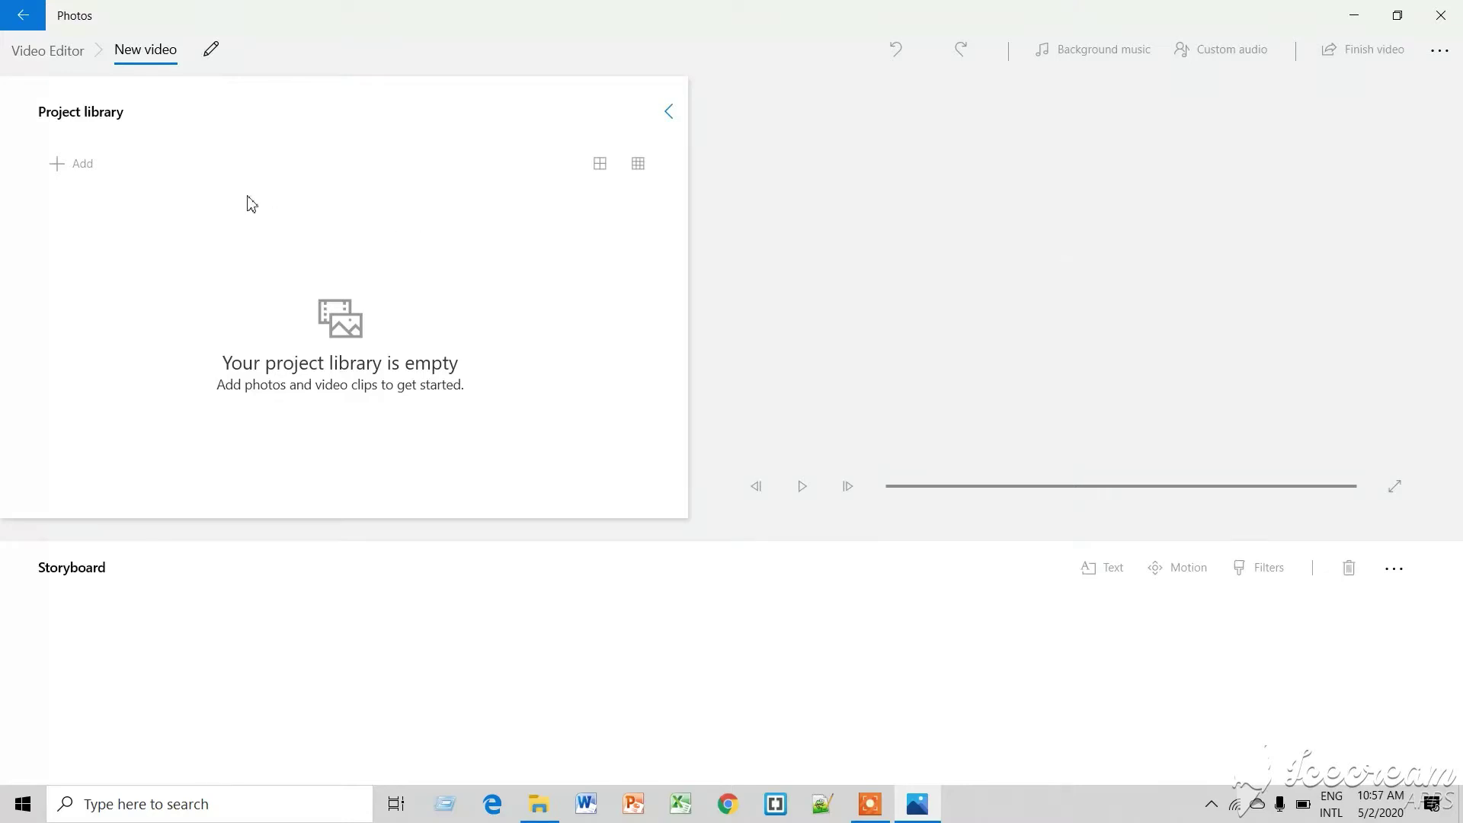
key(BackSpace)
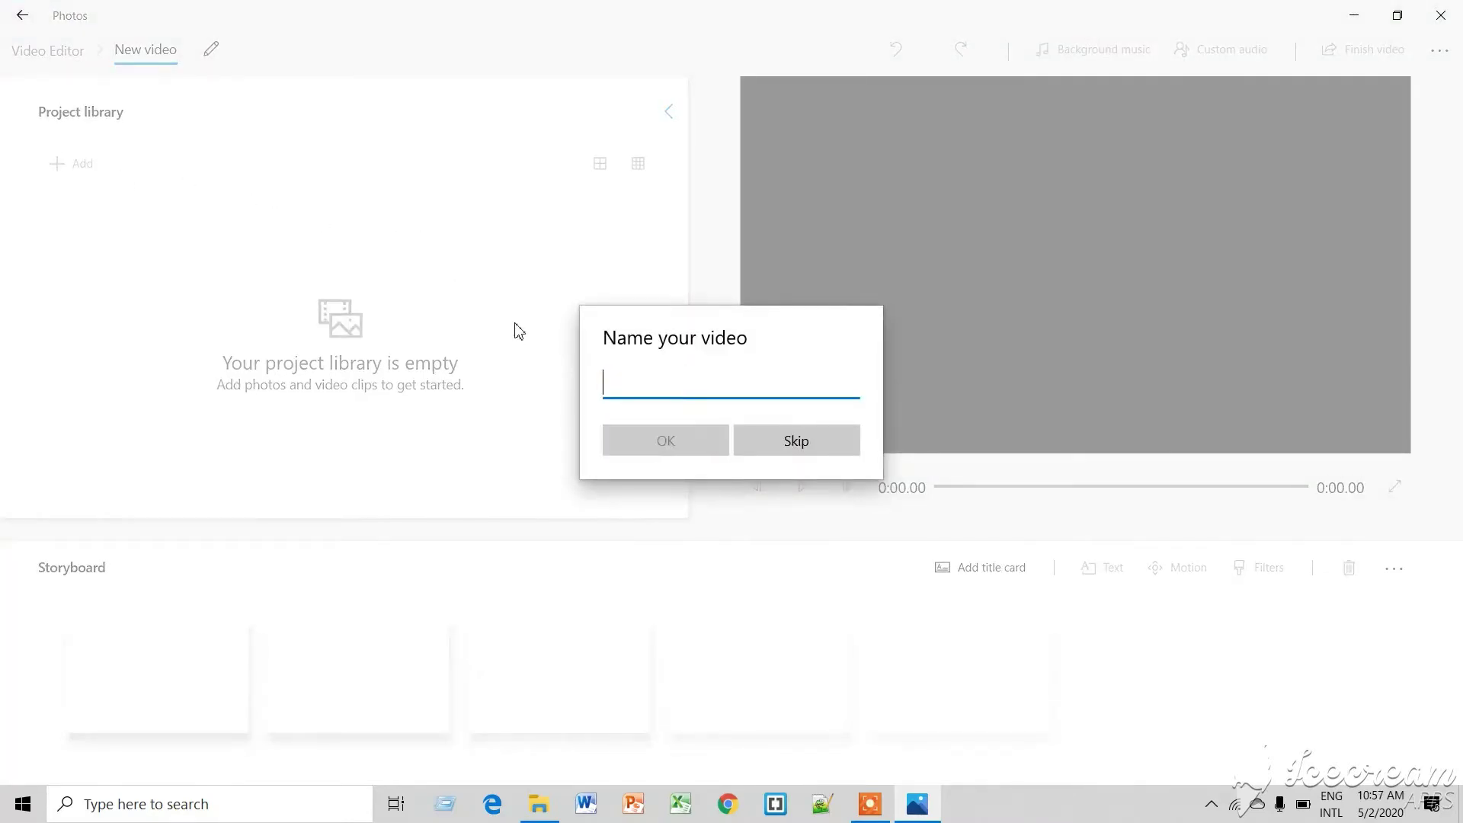
text(lo)
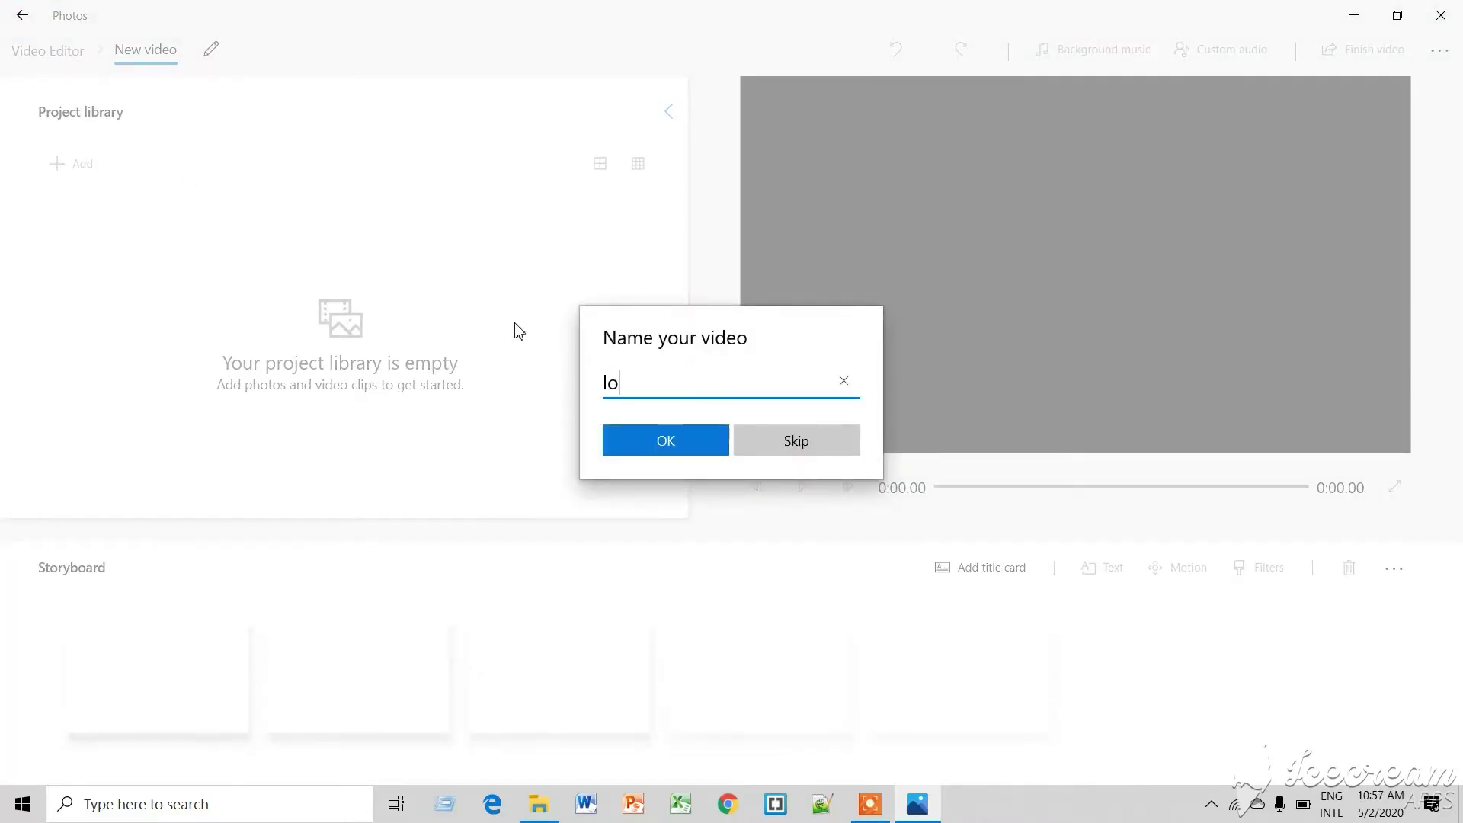
text(go make)
key(Return)
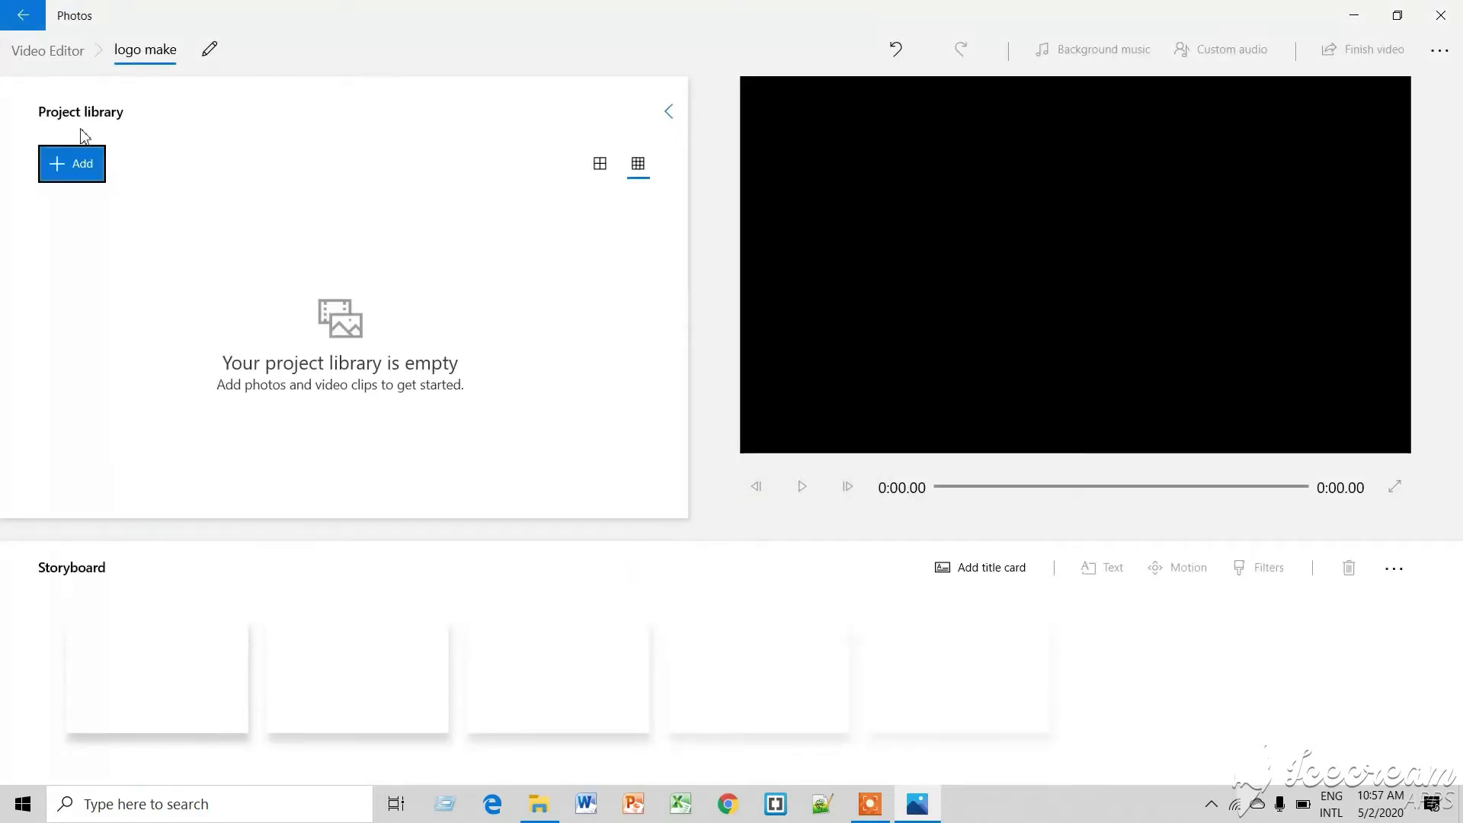
Add 2.png from the Pictures folder to the project library and place it in the first storyboard slot.
click(74, 162)
click(83, 207)
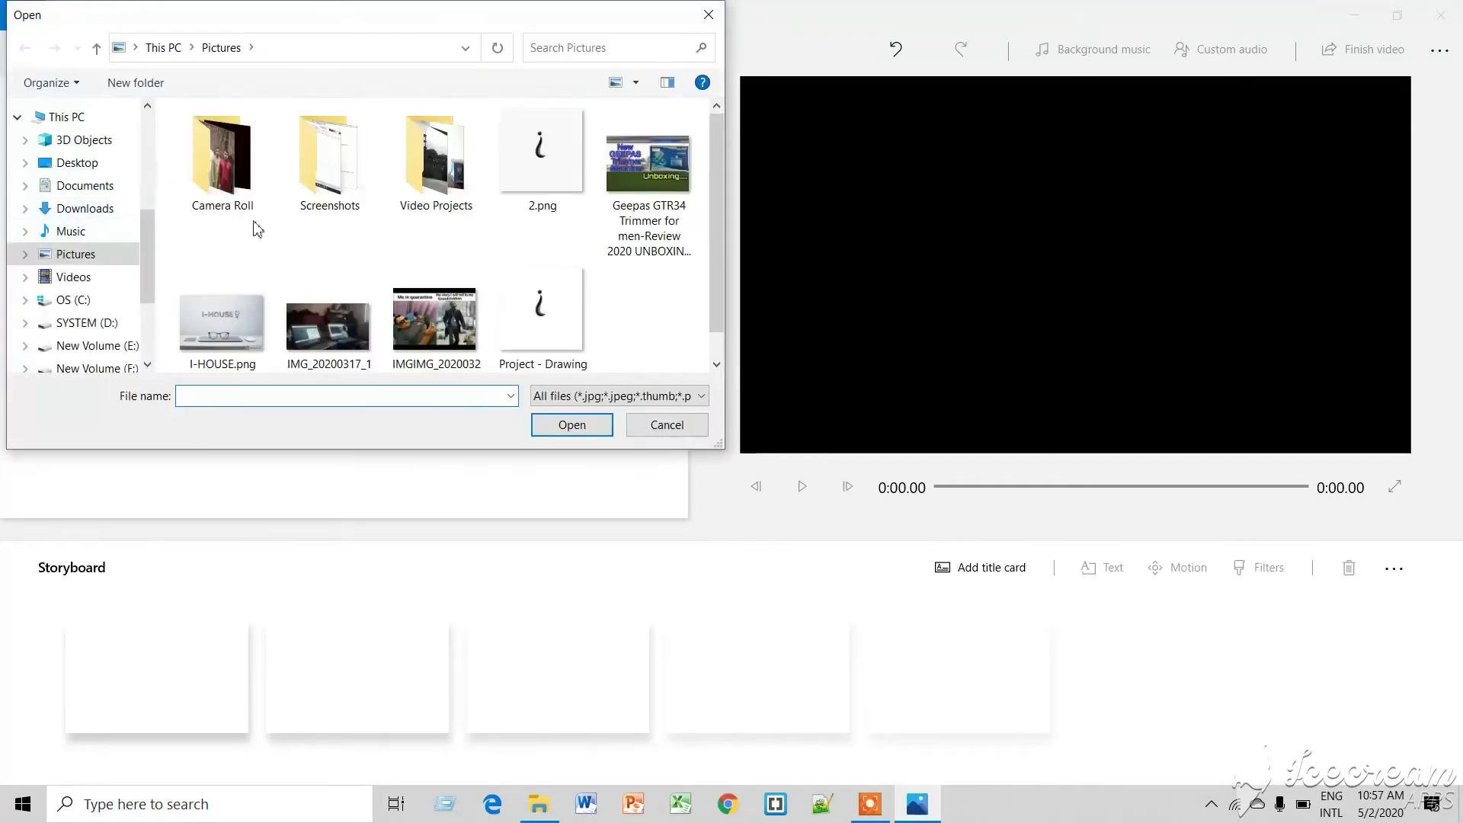
double_click(533, 190)
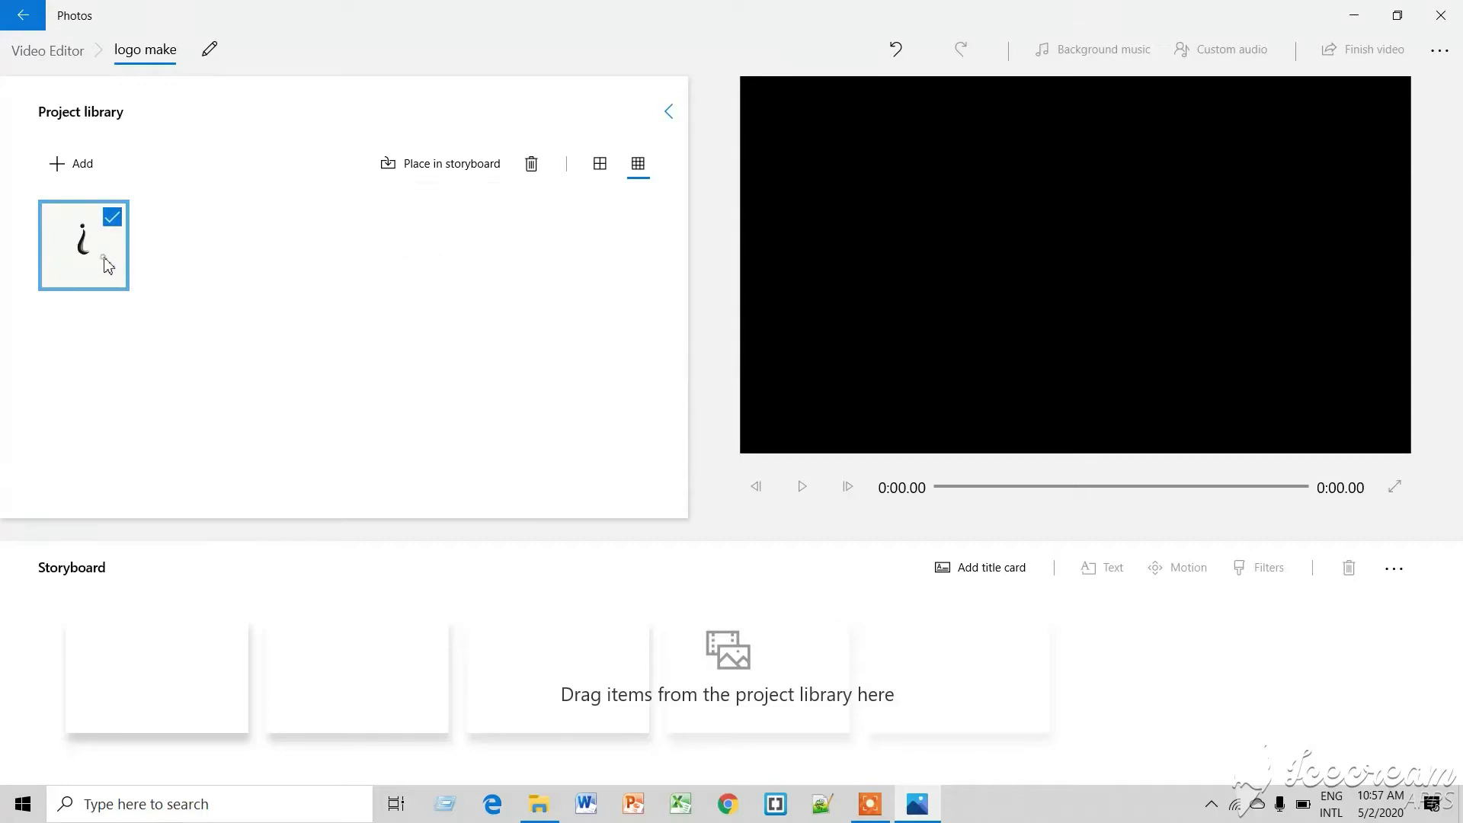
drag(107, 265, 188, 693)
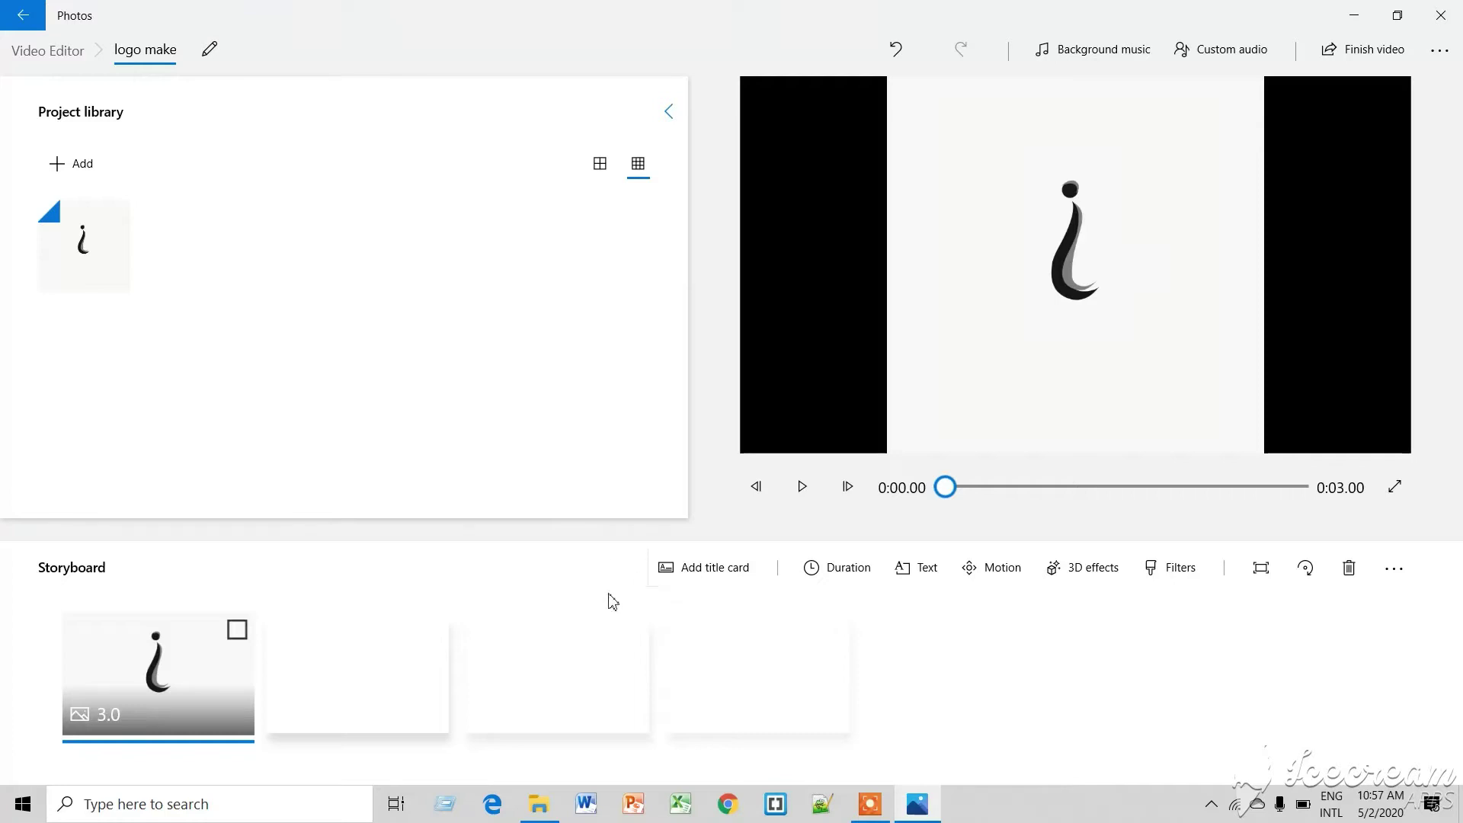
Set the logo image's duration on the storyboard to 6 seconds and briefly preview the video.
right_click(171, 687)
click(223, 433)
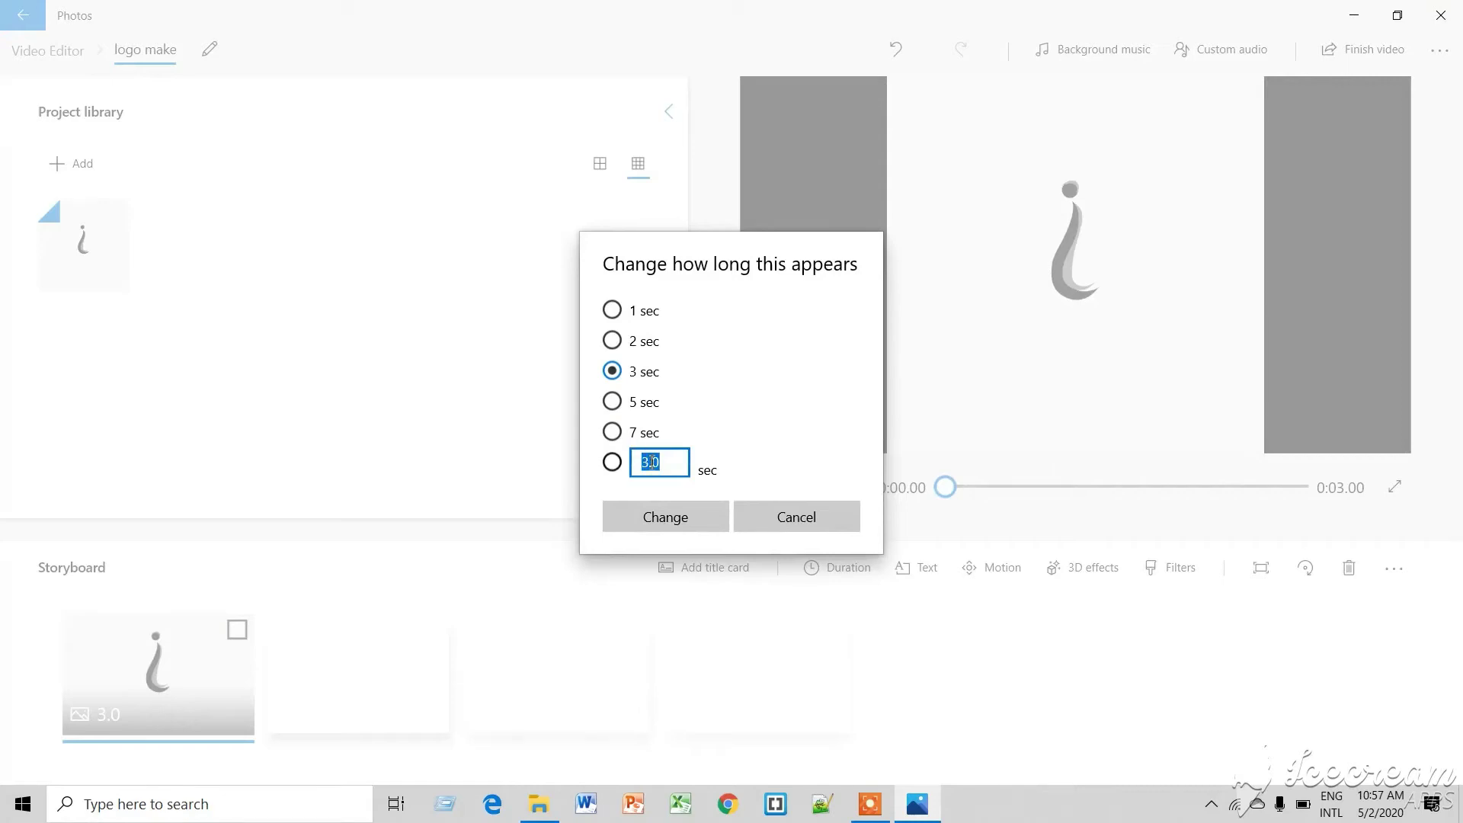
key(BackSpace)
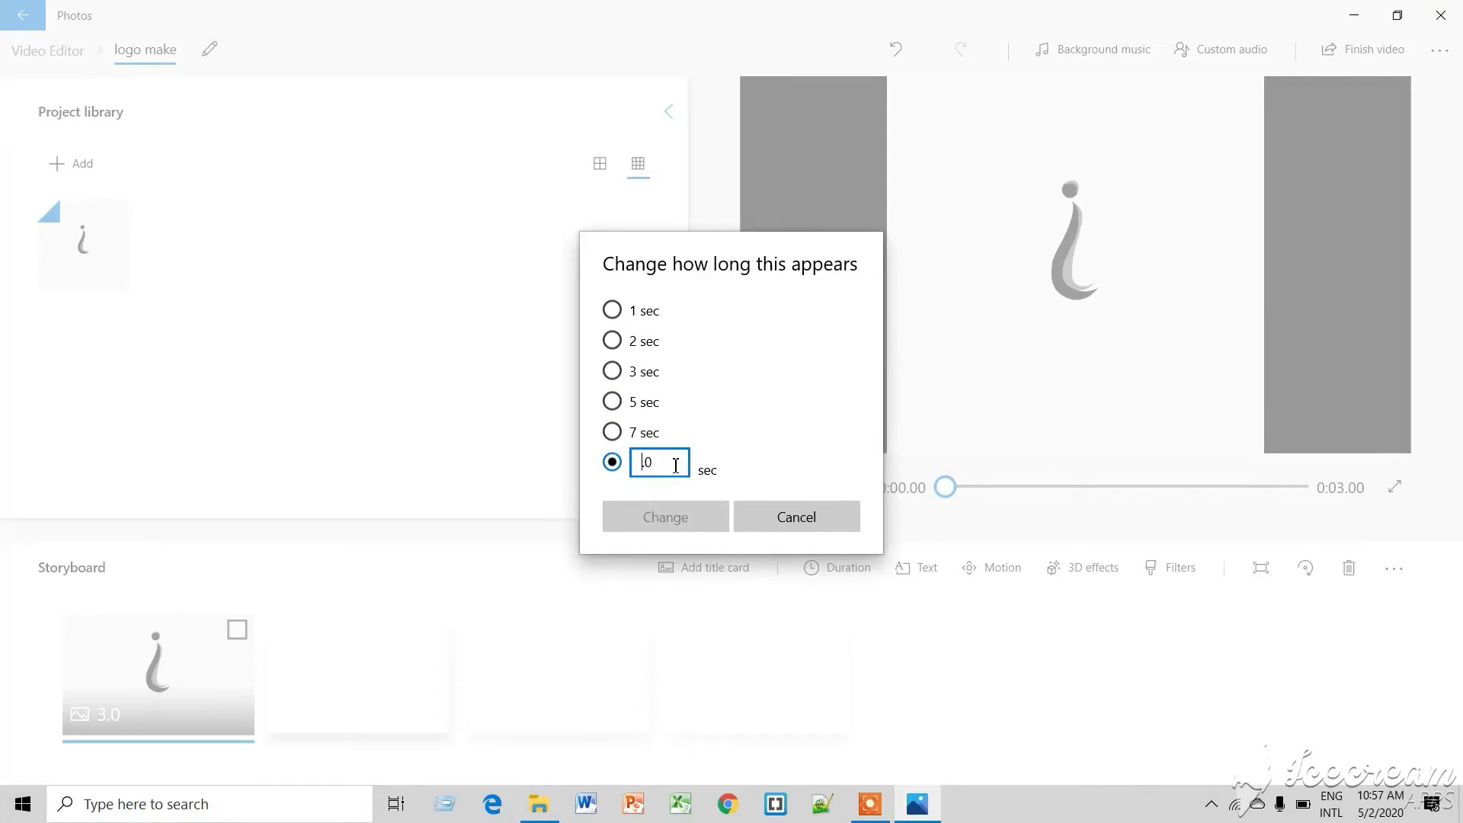
text(6)
key(Return)
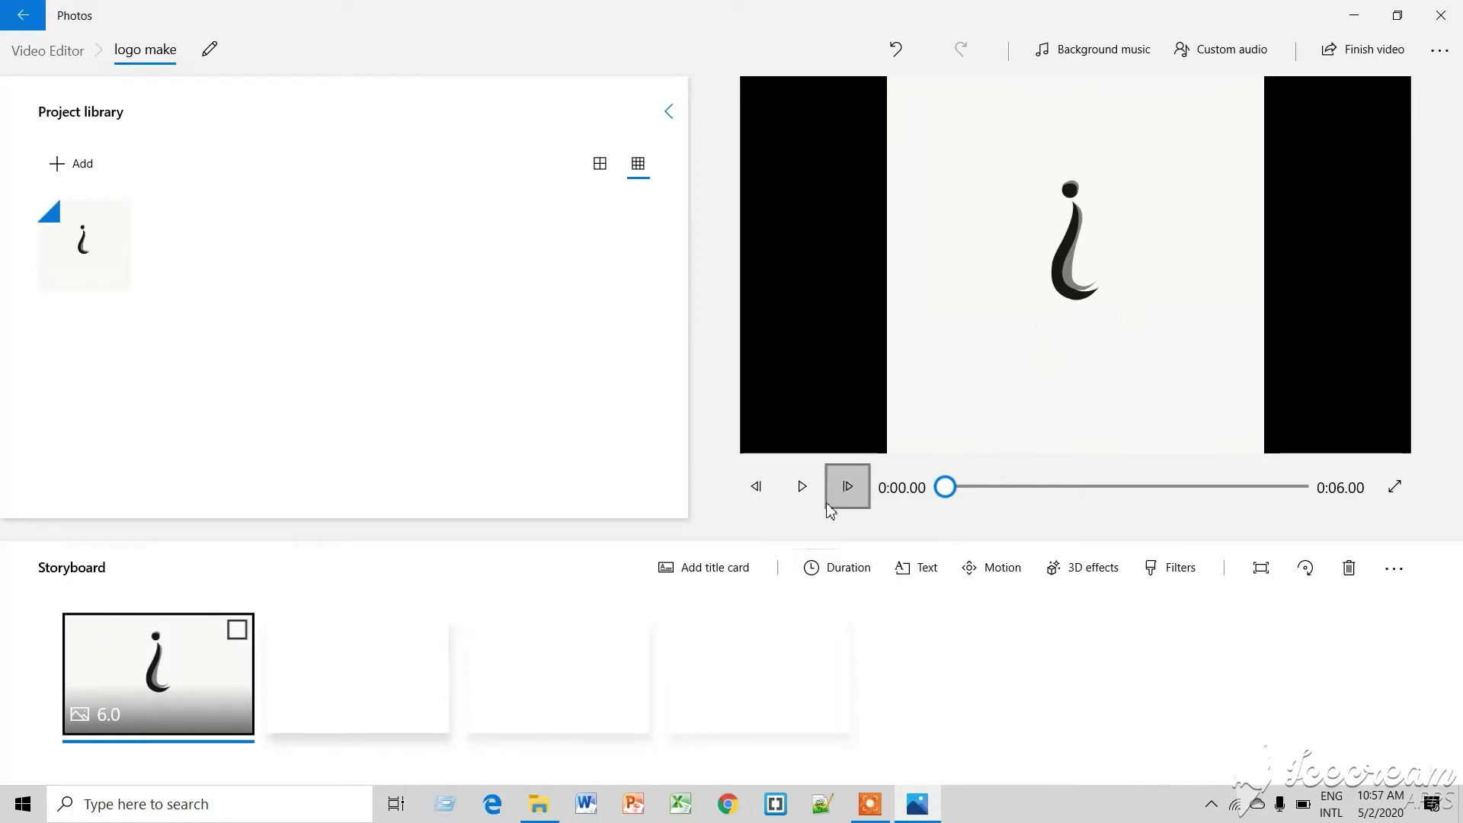
click(803, 492)
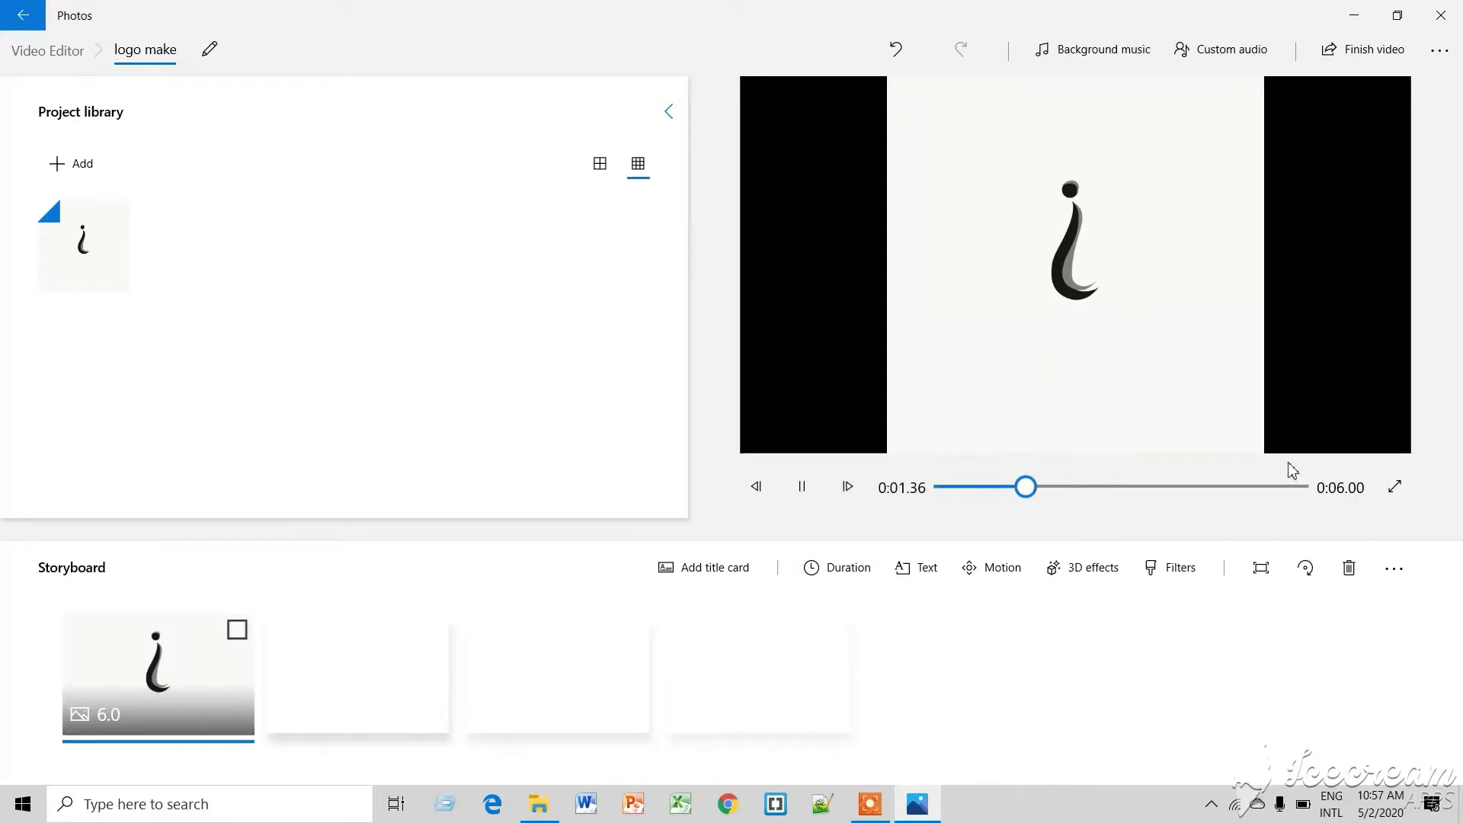
click(801, 486)
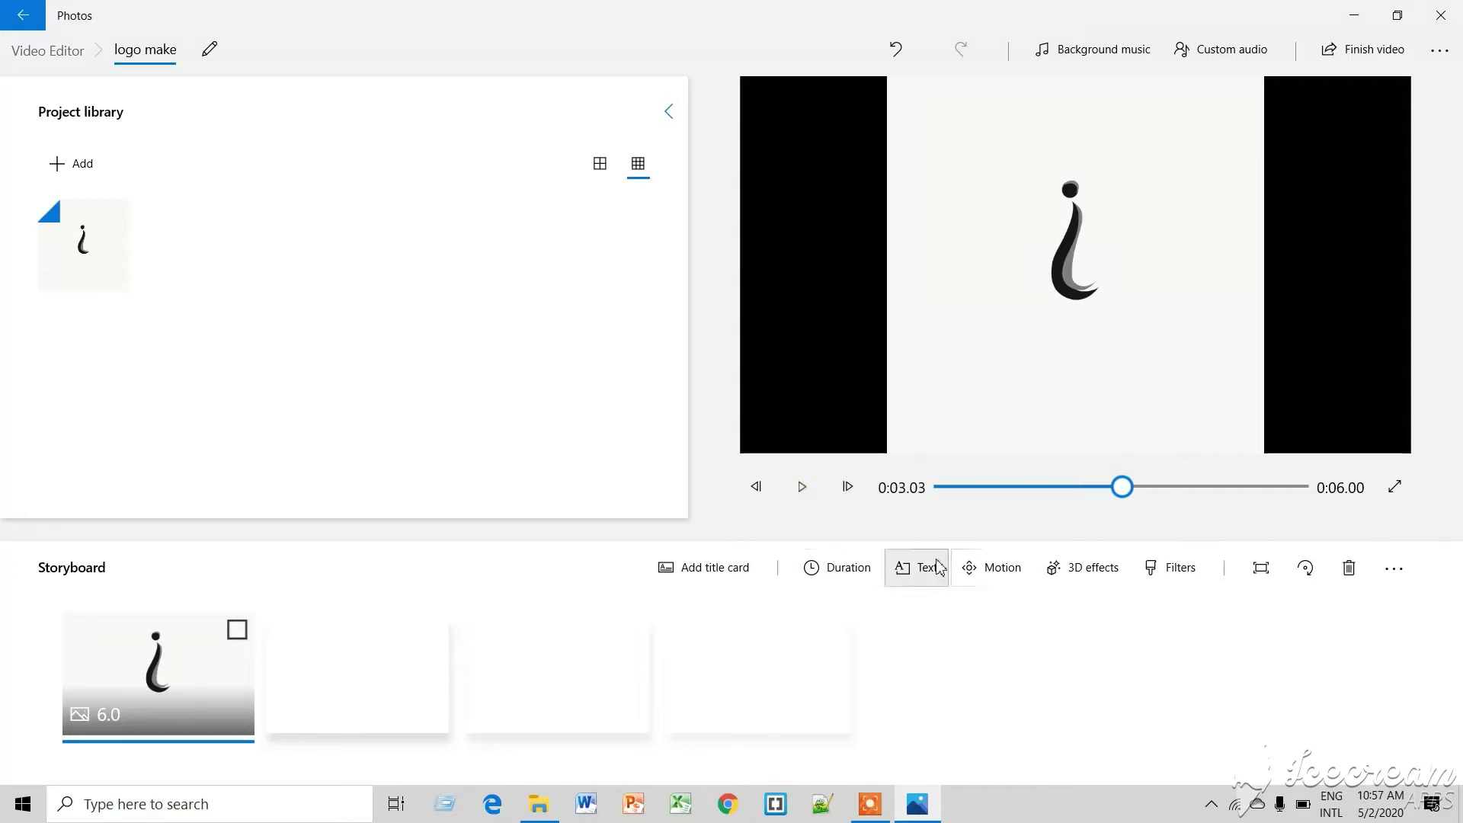
Browse the 3D effects for the logo clip and add the Confetti fountain effect.
click(1055, 574)
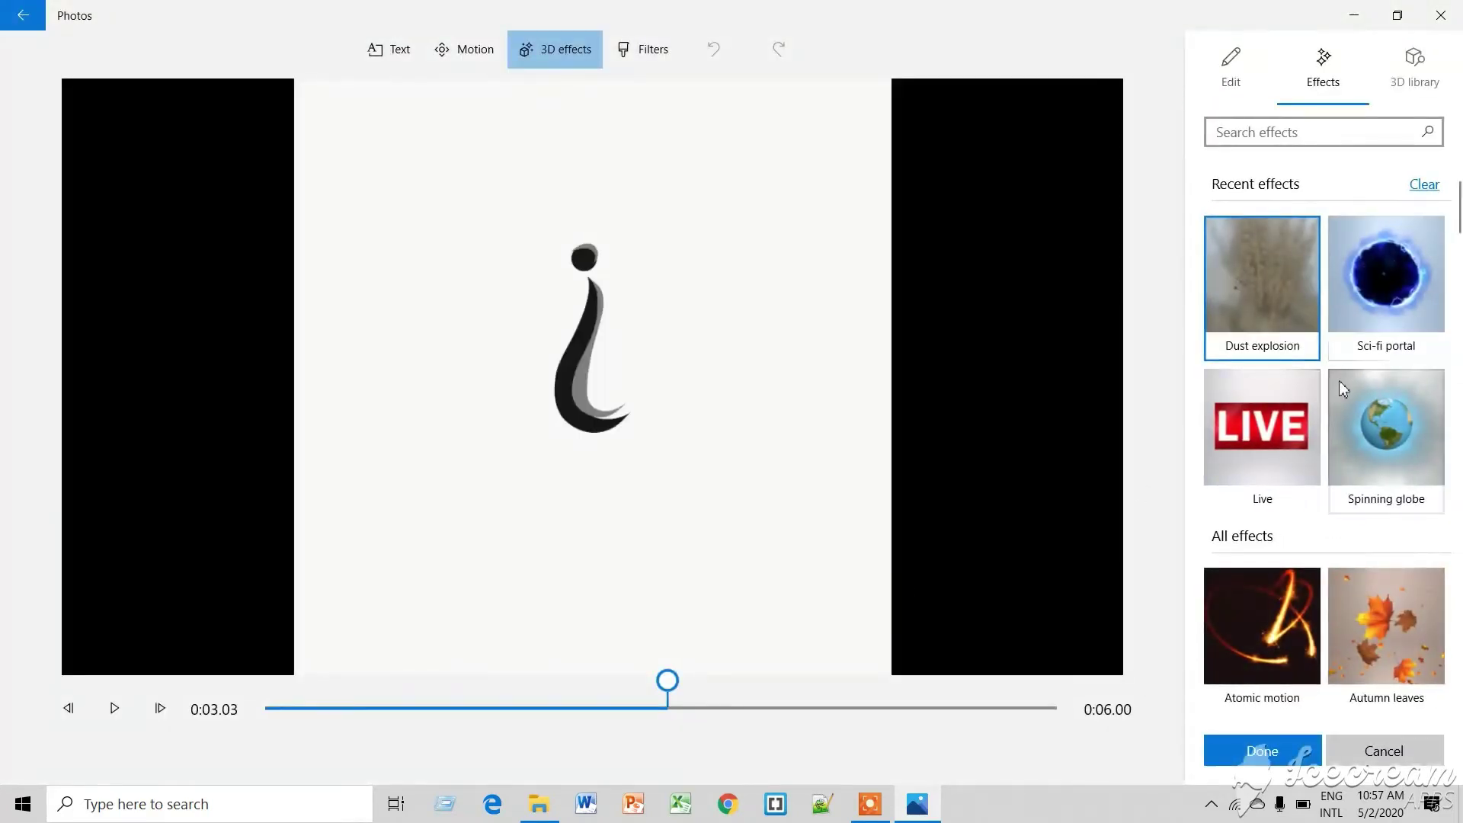
scroll(1333, 388, down, 5)
scroll(1329, 393, down, 4)
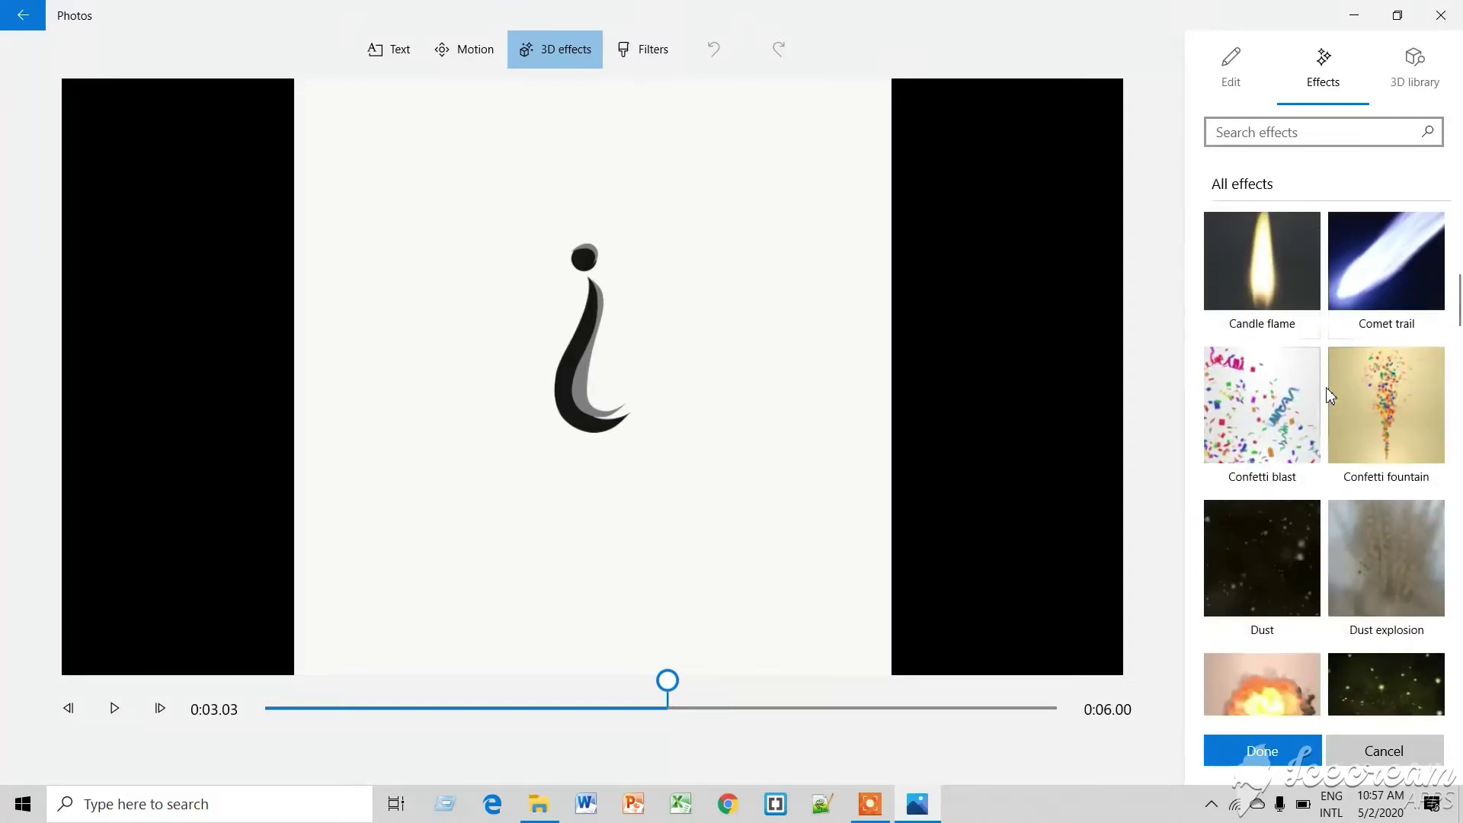
scroll(1330, 393, down, 1)
scroll(1334, 392, down, 1)
scroll(1333, 385, down, 10)
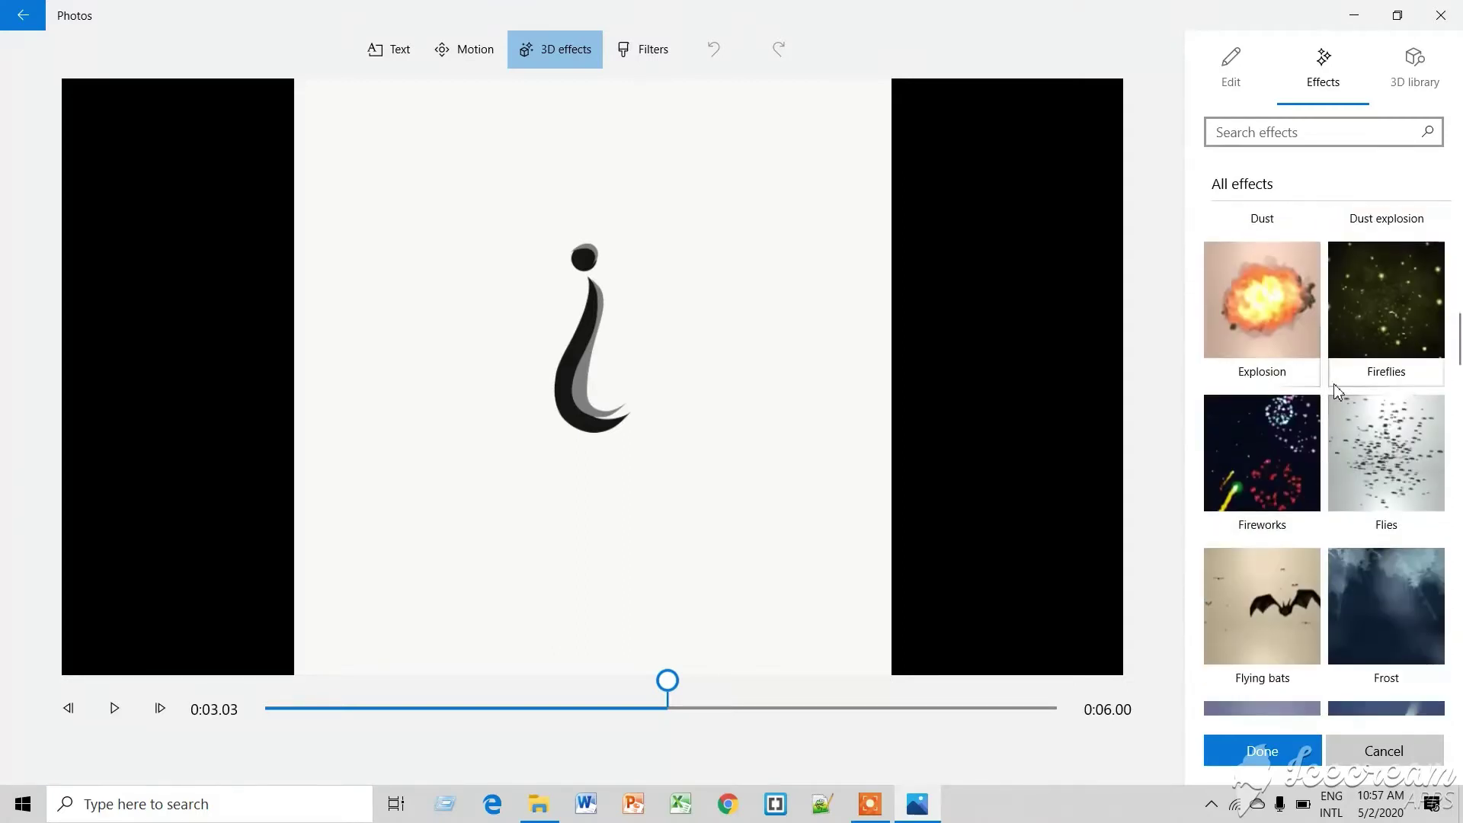
scroll(1333, 382, down, 10)
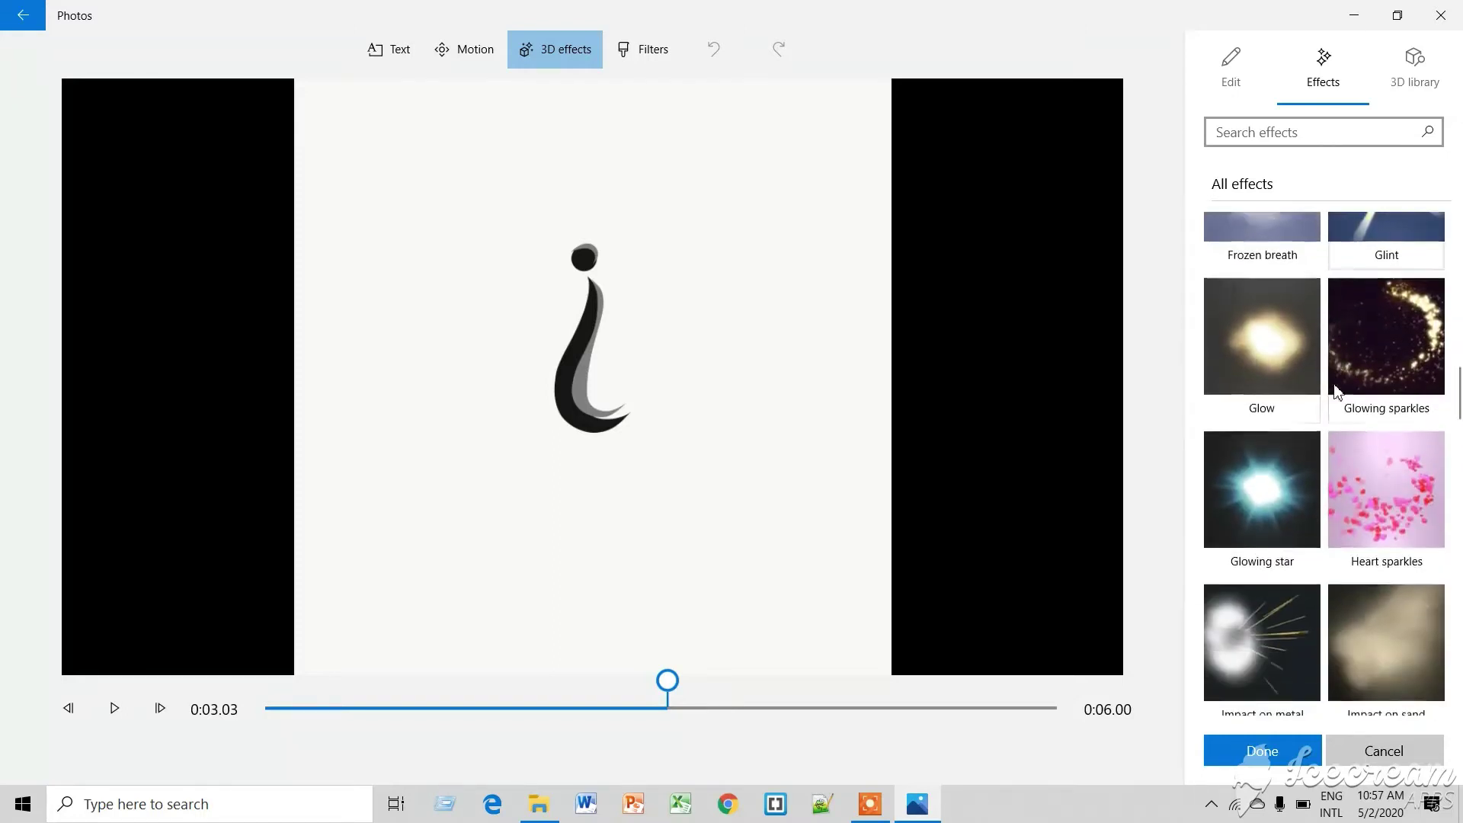
scroll(1333, 383, down, 10)
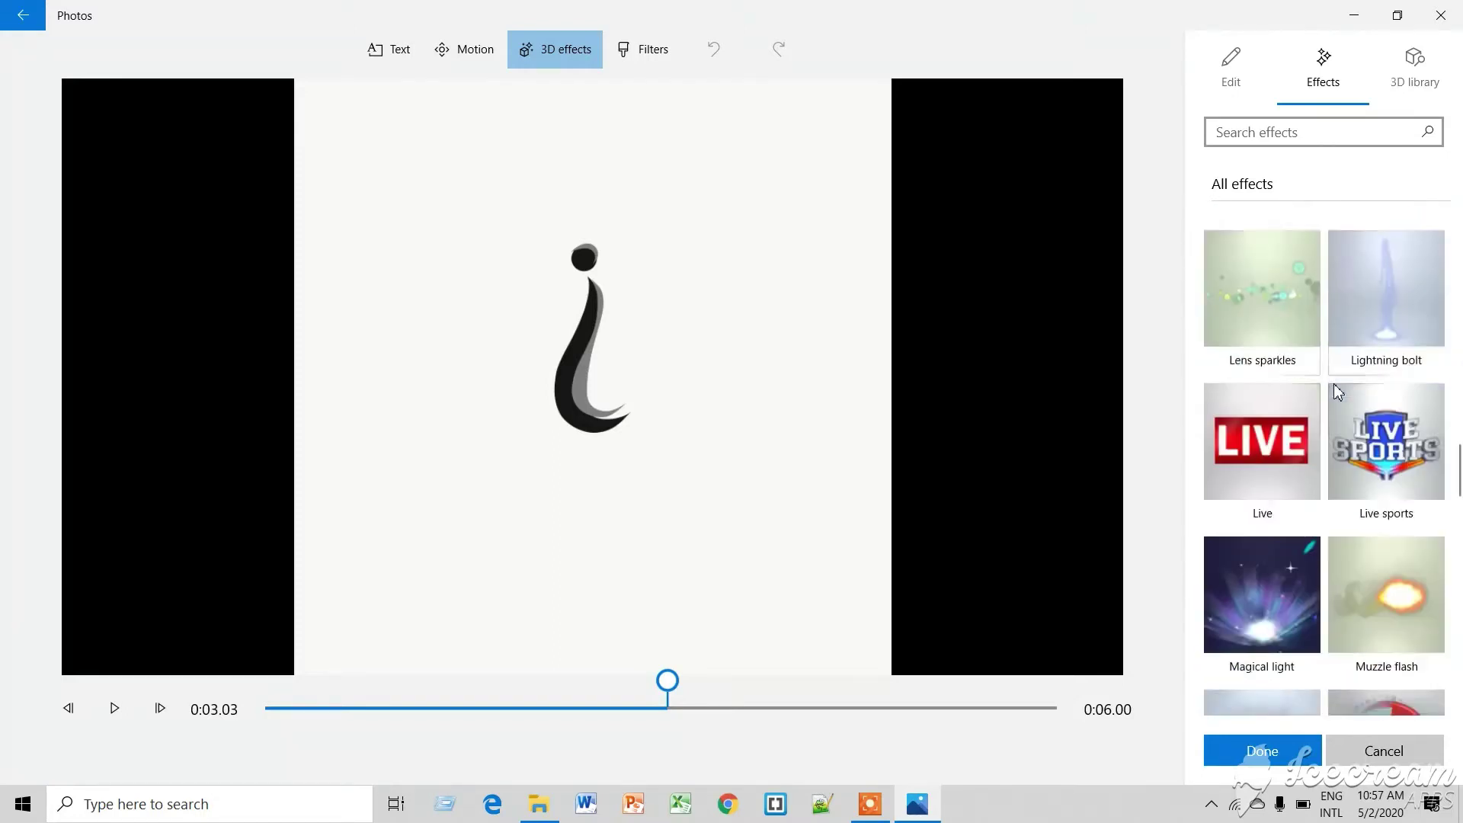
scroll(1333, 382, up, 20)
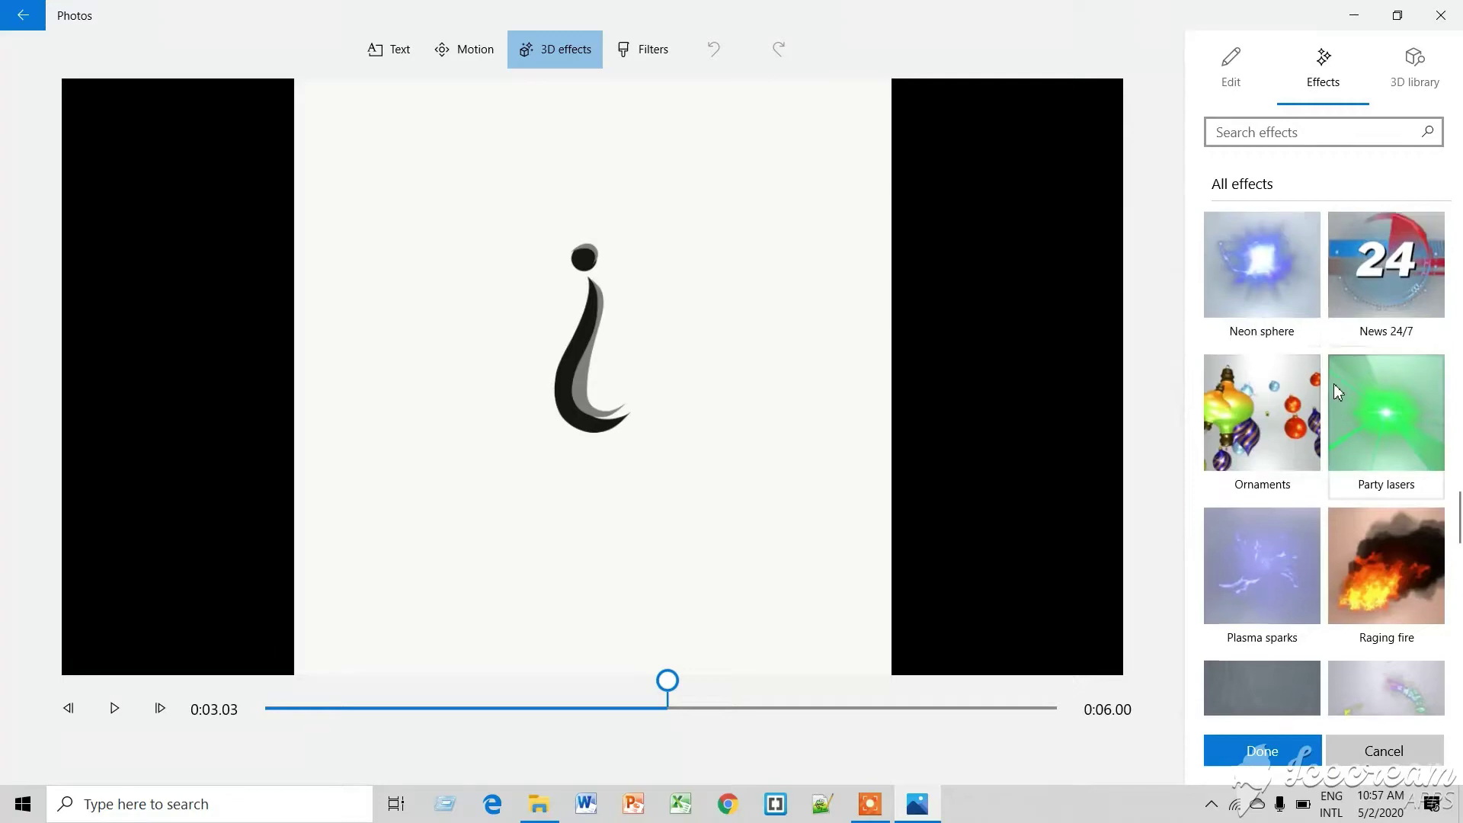
scroll(1336, 388, up, 10)
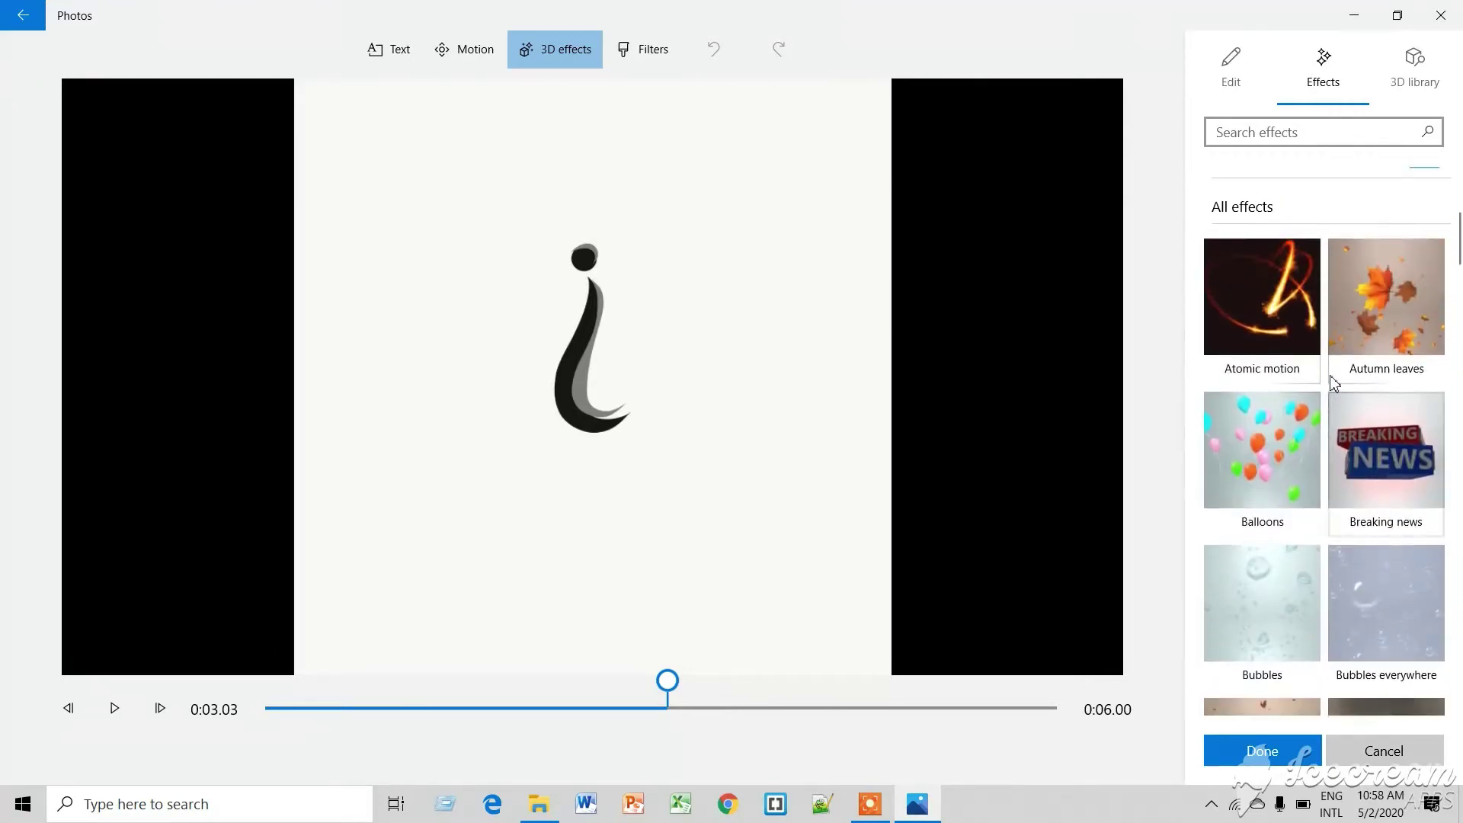
scroll(1328, 375, down, 4)
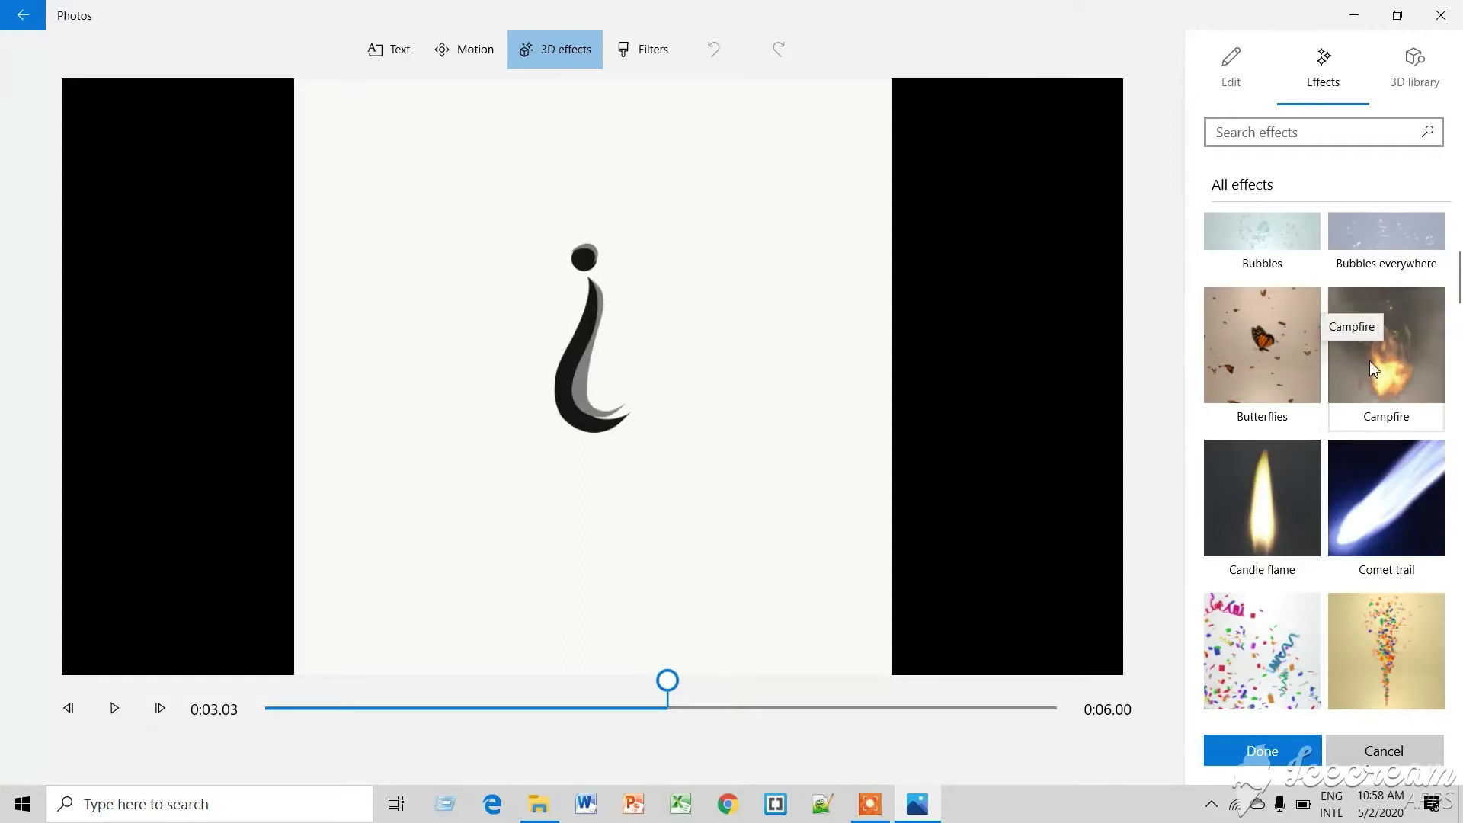
scroll(1381, 633, down, 1)
click(1379, 627)
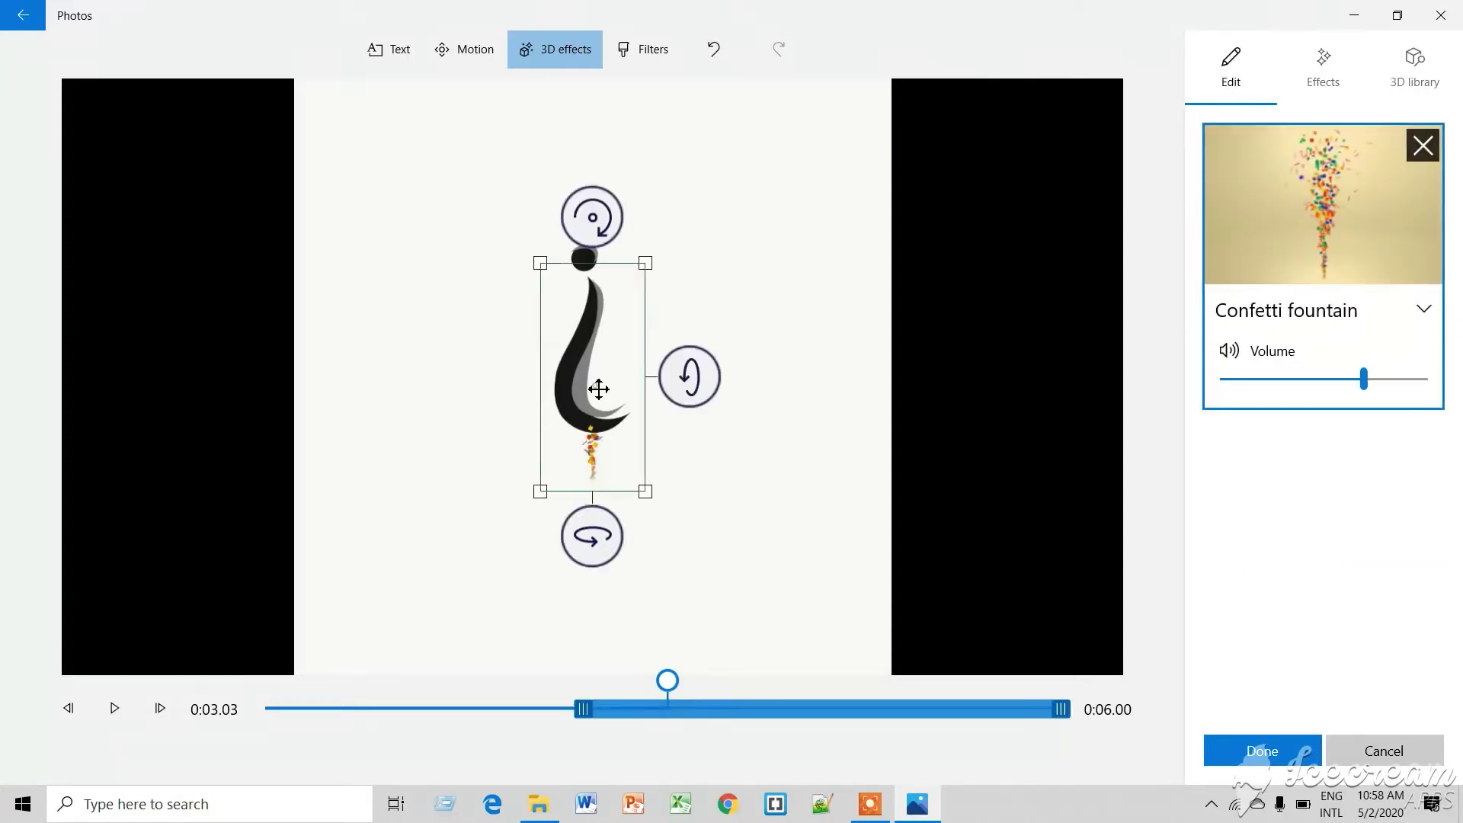
Enlarge the Confetti fountain effect and position it over the logo with its base just below the symbol.
drag(598, 388, 596, 467)
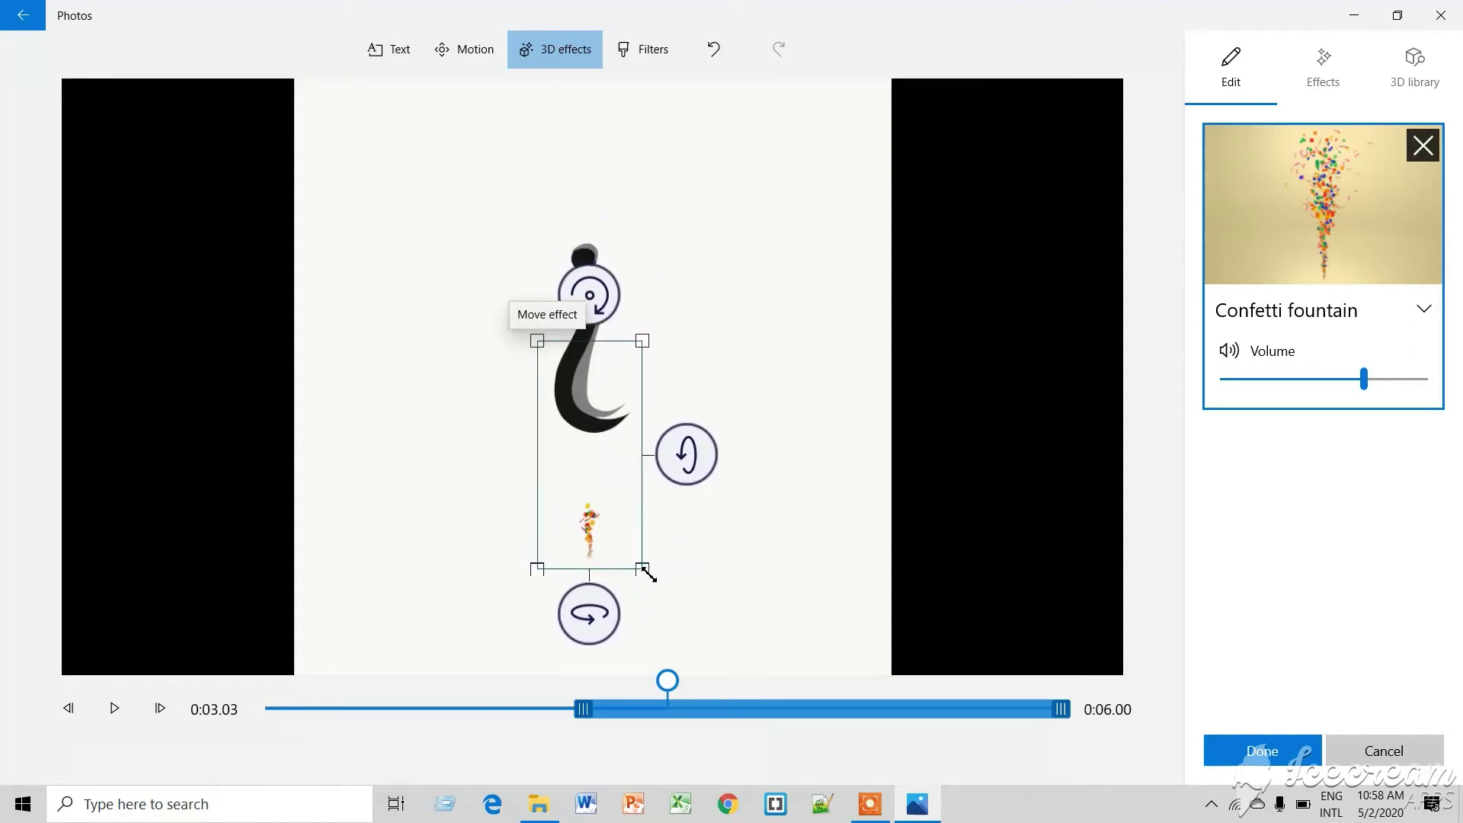
drag(646, 577, 709, 624)
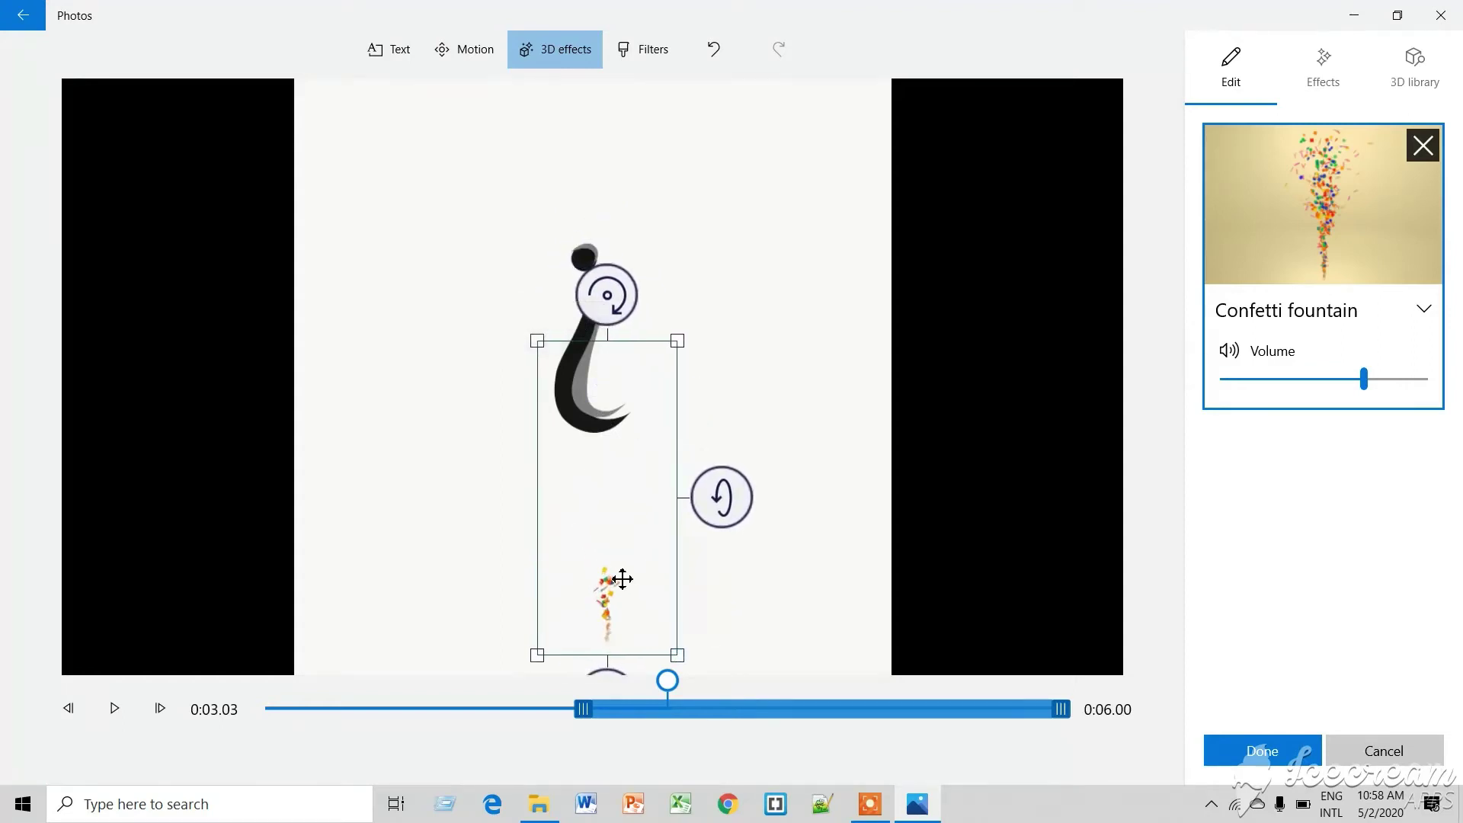
drag(617, 581, 605, 489)
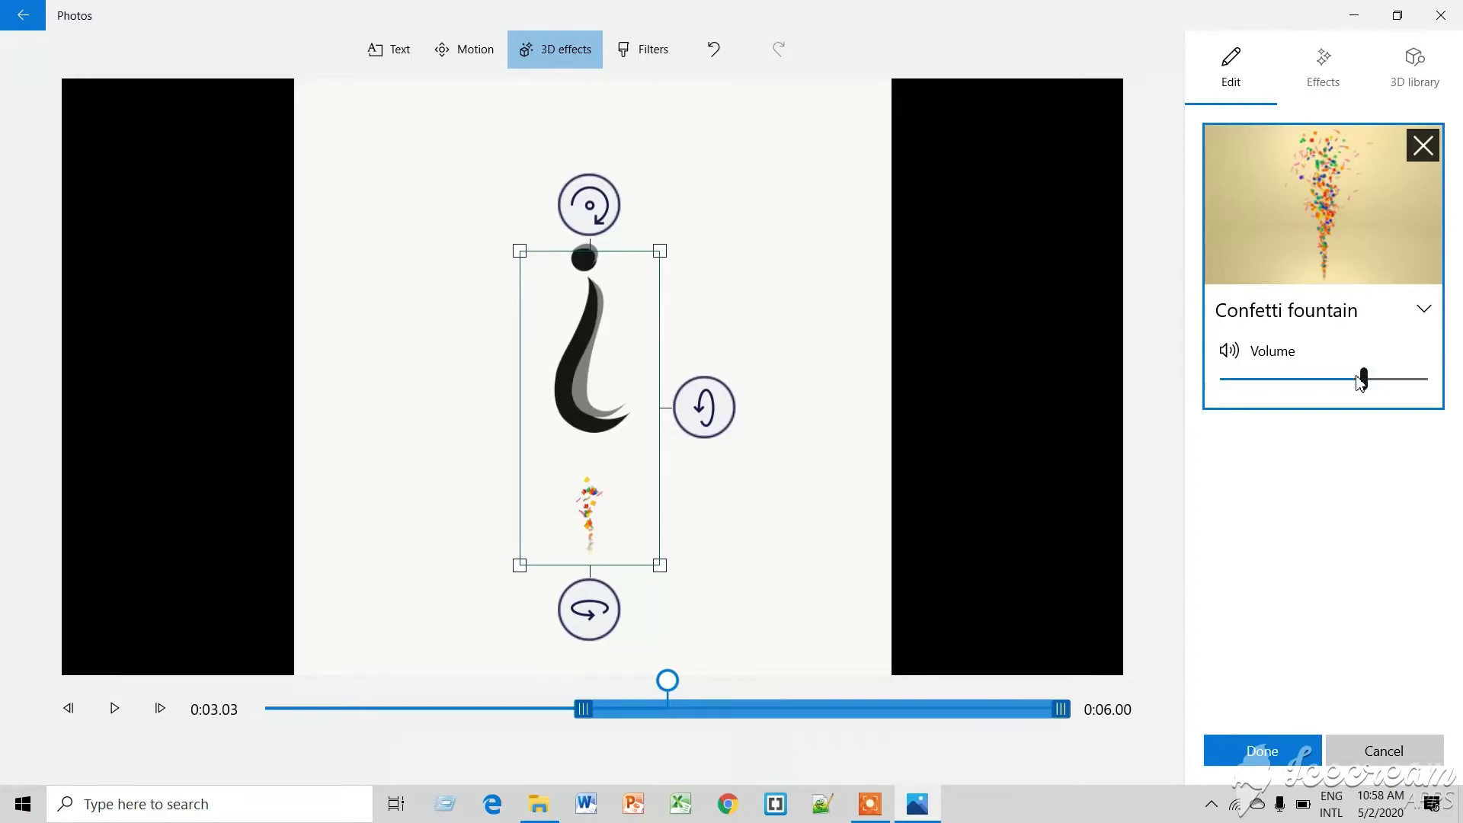
Lower the Confetti fountain's volume slightly and make its time span run from about a quarter into the clip to the end.
drag(1363, 378, 1356, 378)
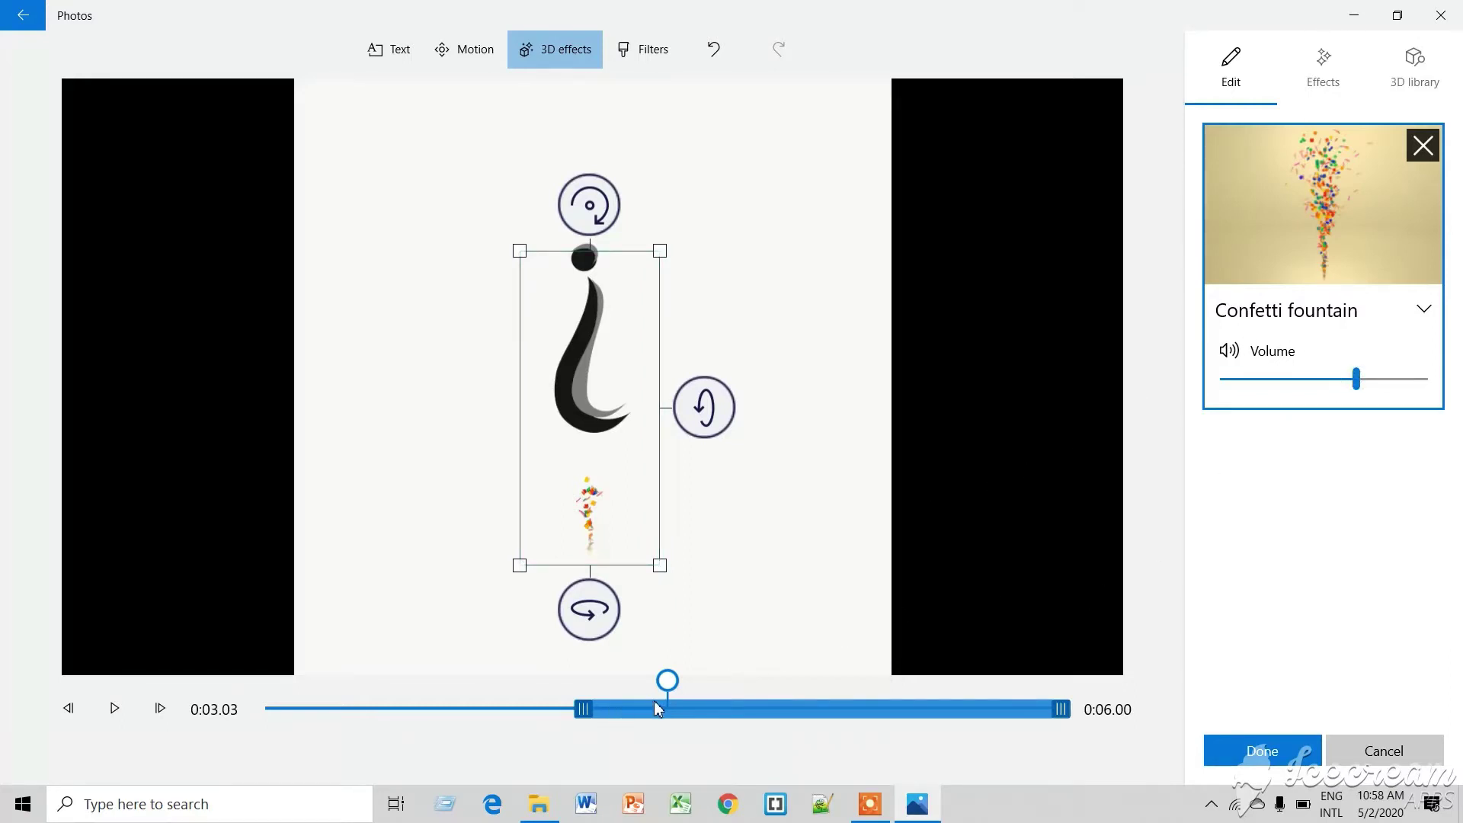
drag(660, 706, 523, 708)
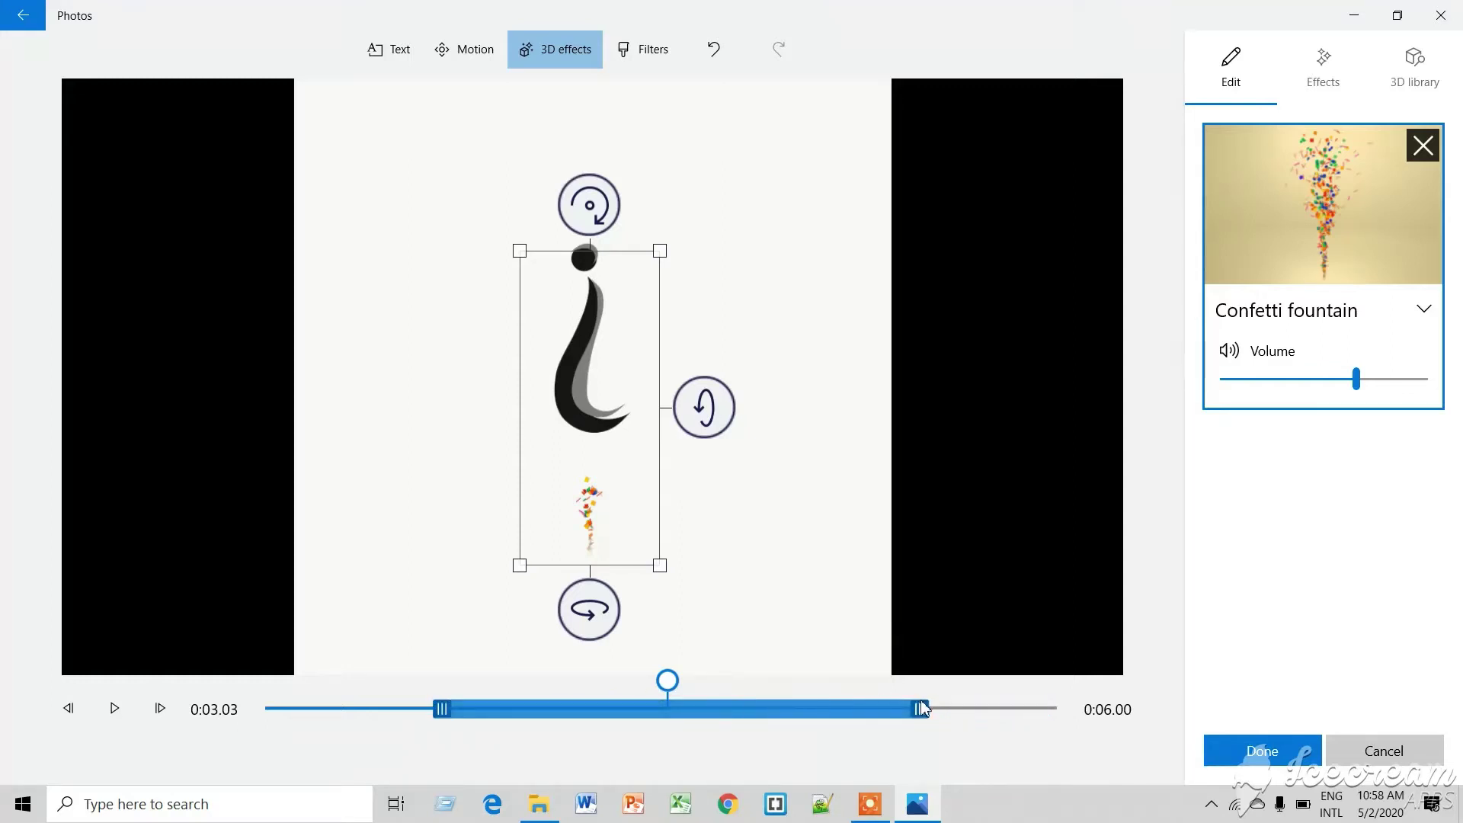
drag(921, 707, 1065, 708)
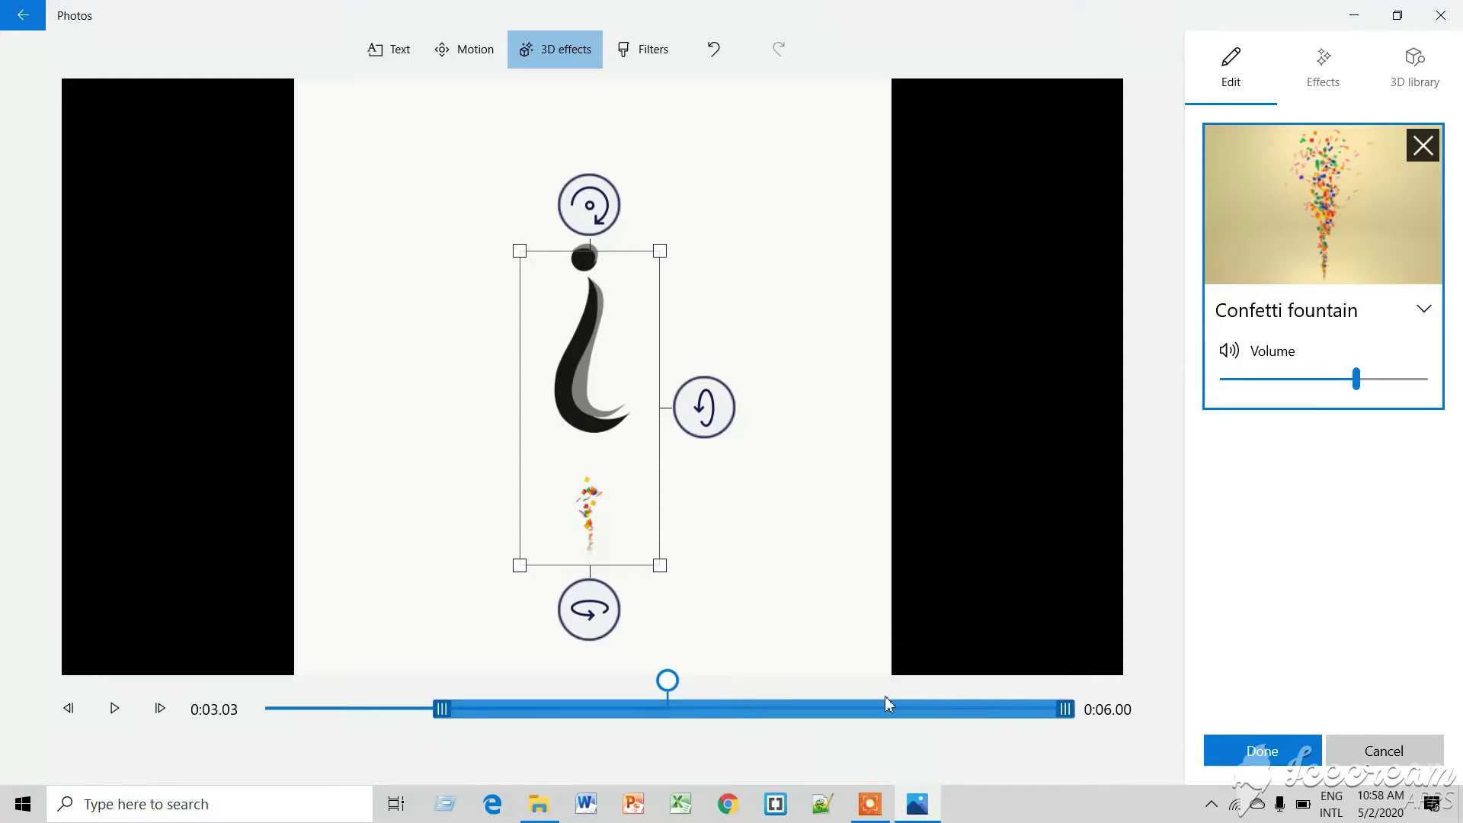
Play the clip from the beginning to check the confetti effect's timing and placement over the logo.
click(116, 709)
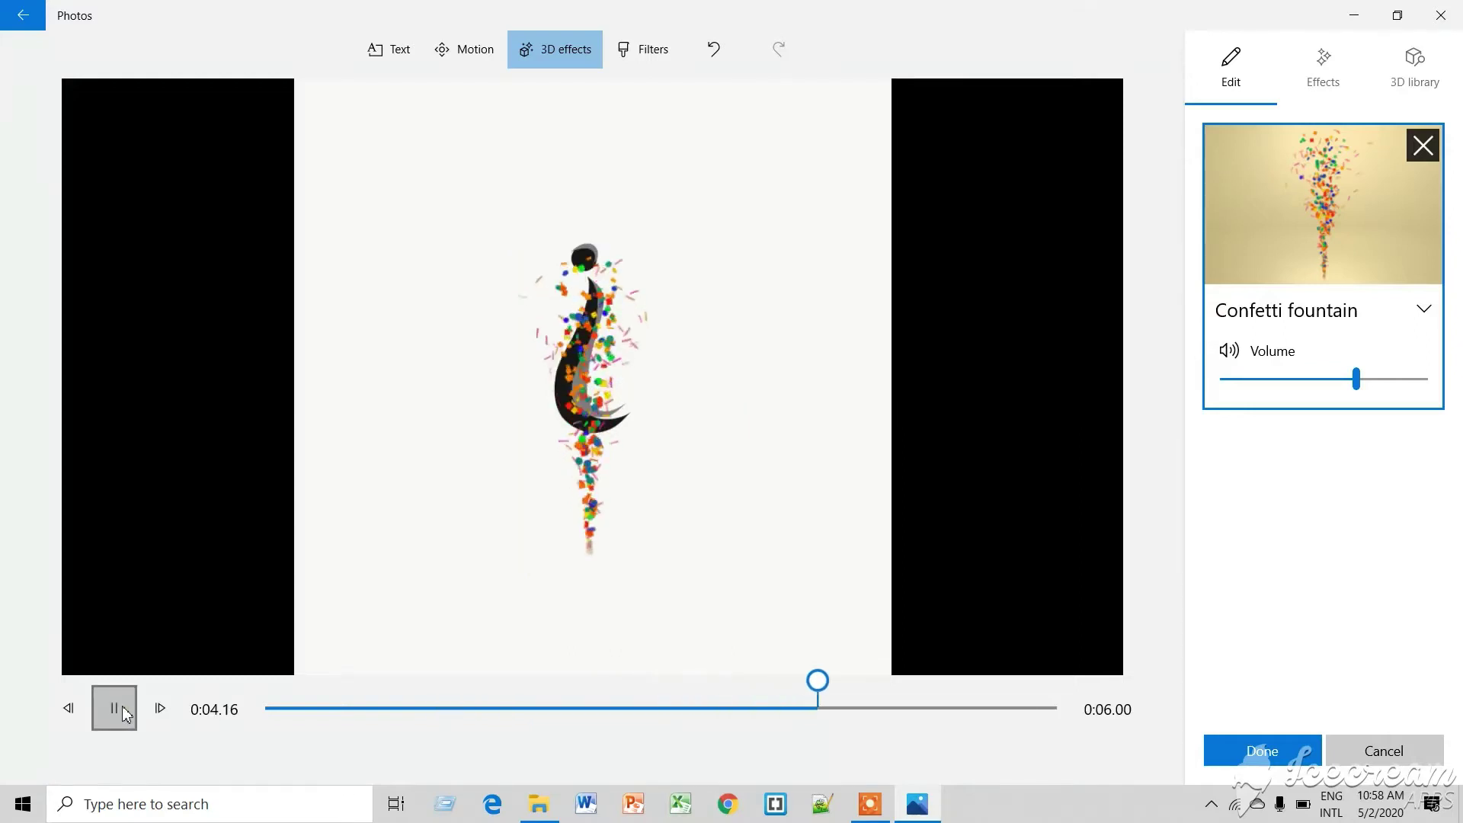
click(269, 709)
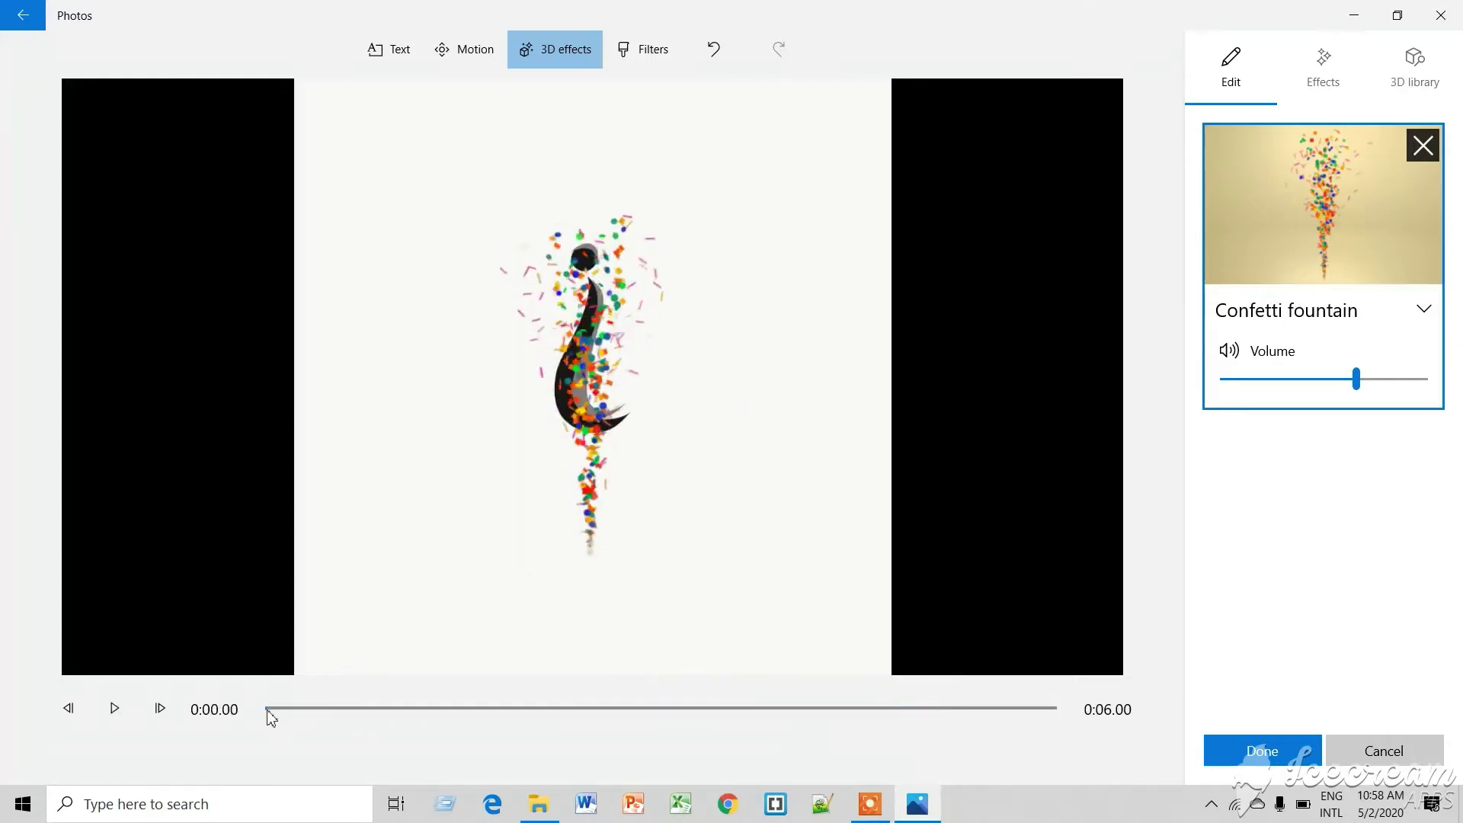
click(125, 711)
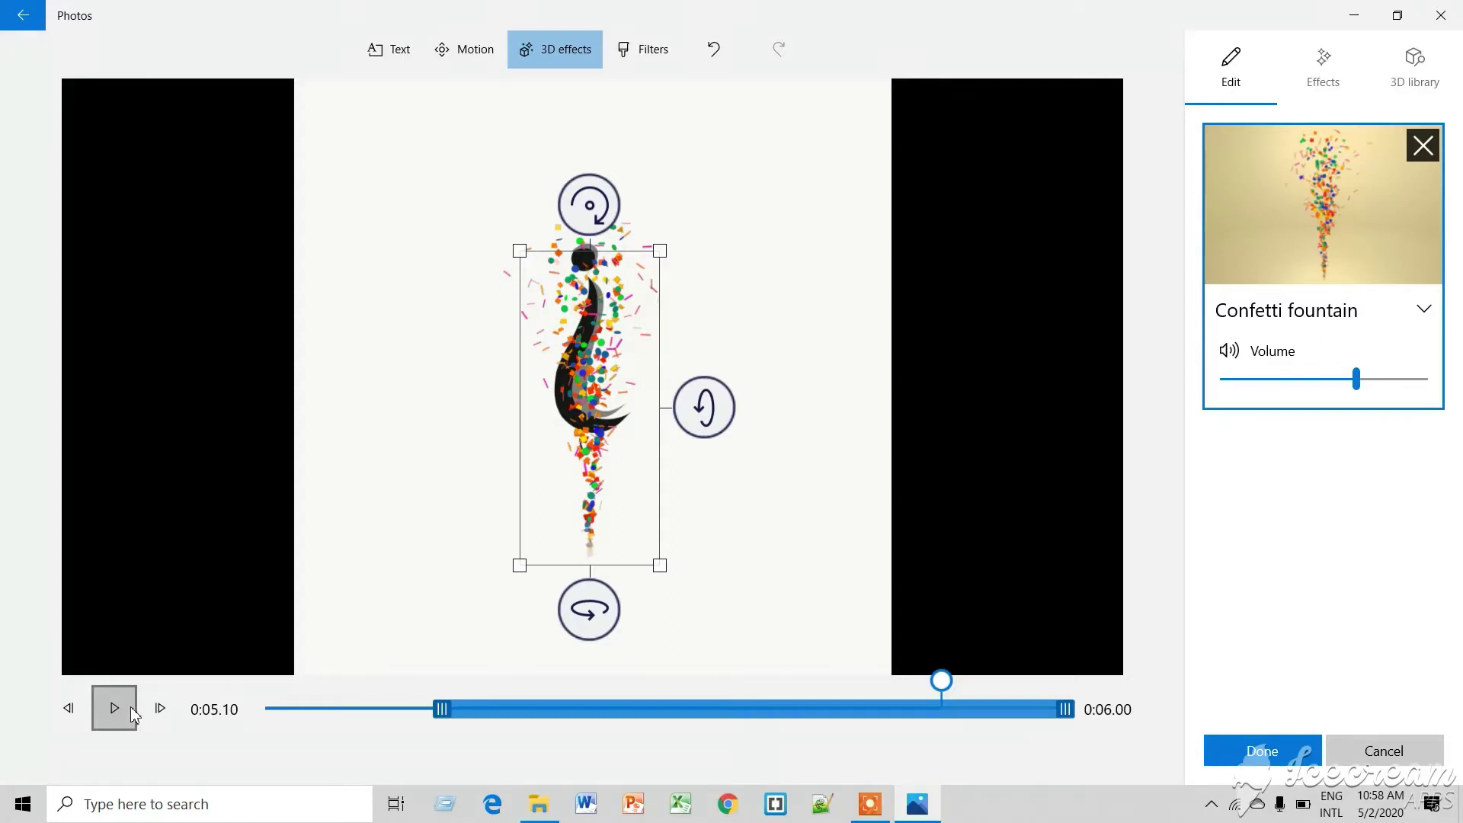
click(131, 713)
click(122, 710)
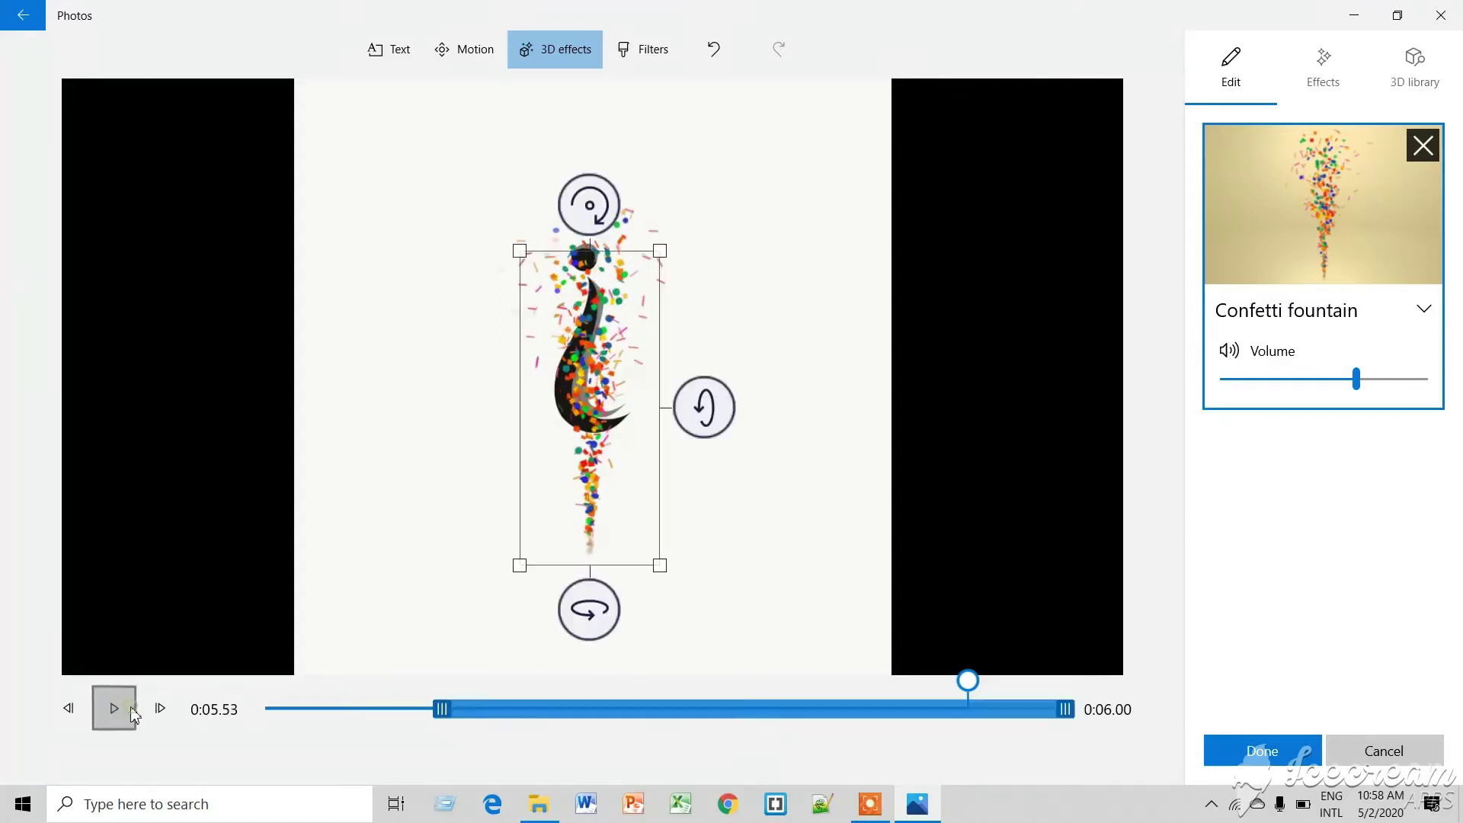
Add the Sci-fi portal effect to the clip and place it below the logo at the confetti's base.
click(1310, 66)
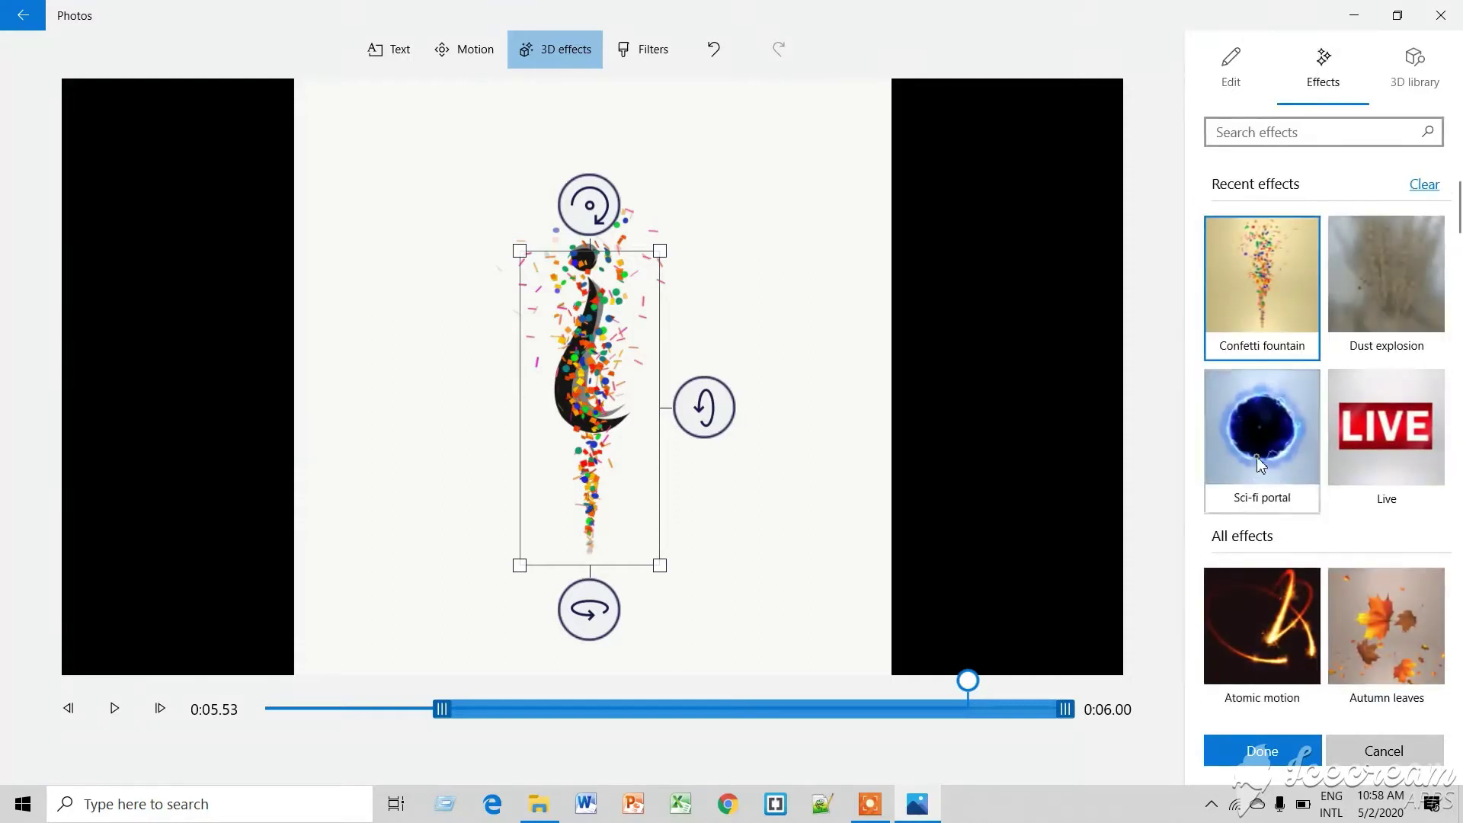
click(1219, 484)
drag(591, 374, 593, 612)
Shrink the Confetti fountain effect and recentre it over the logo's curved stroke, with its base just above the portal.
click(1246, 534)
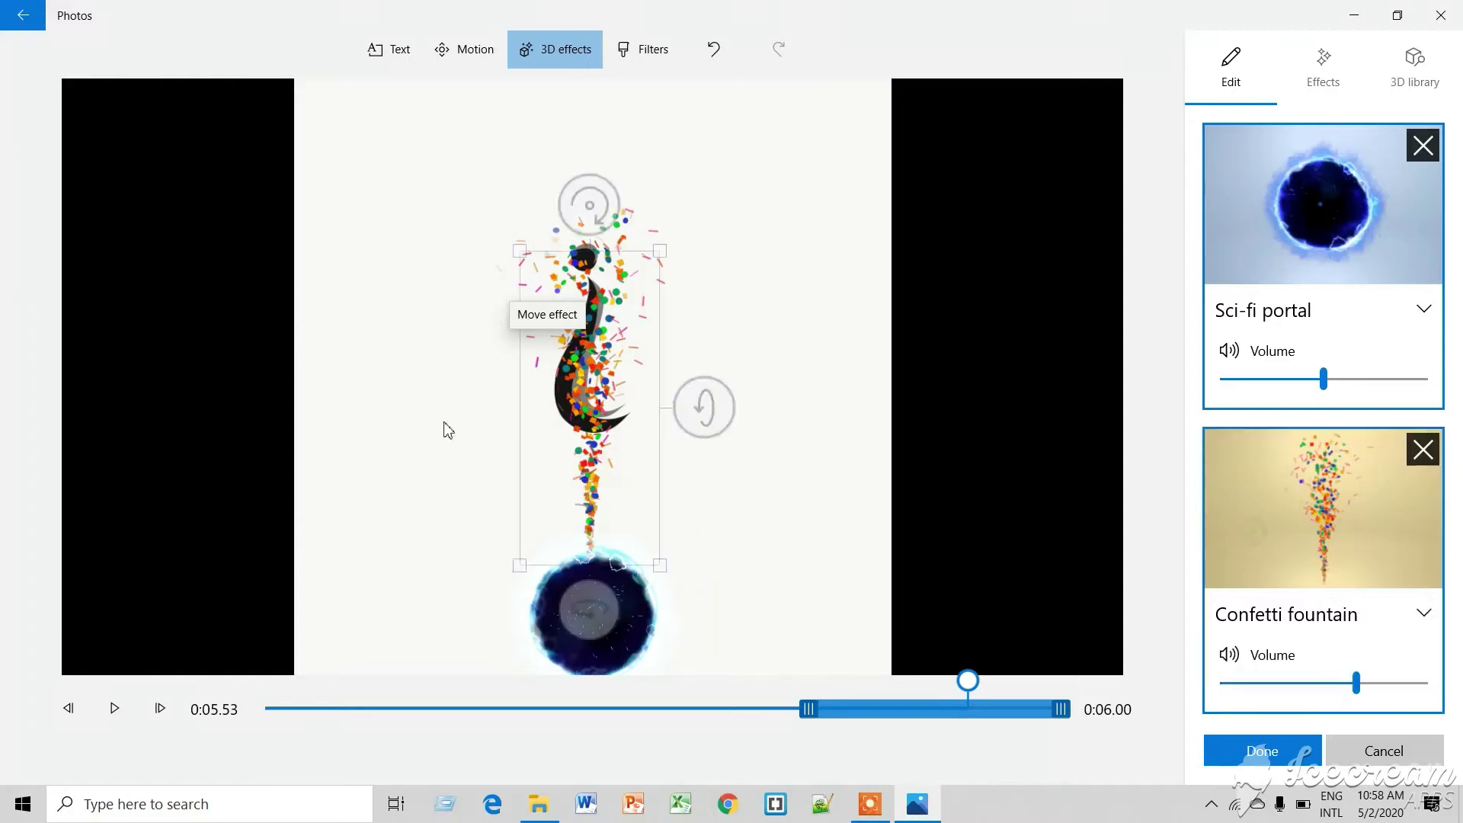
drag(661, 249, 640, 364)
drag(572, 449, 590, 422)
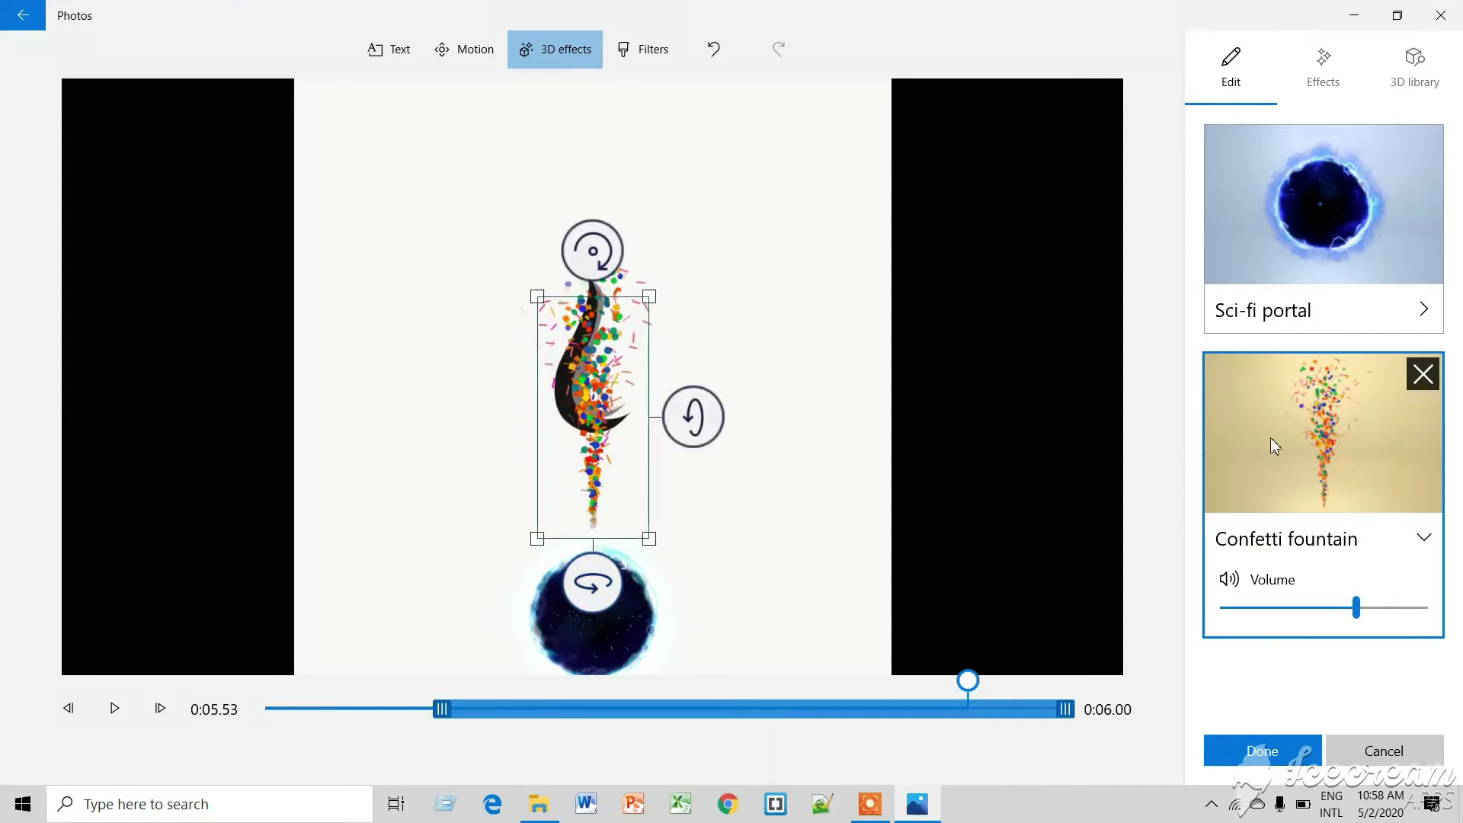
Raise the Sci-fi portal slightly to meet the confetti's base and shift its time span to the start of the clip.
click(1273, 327)
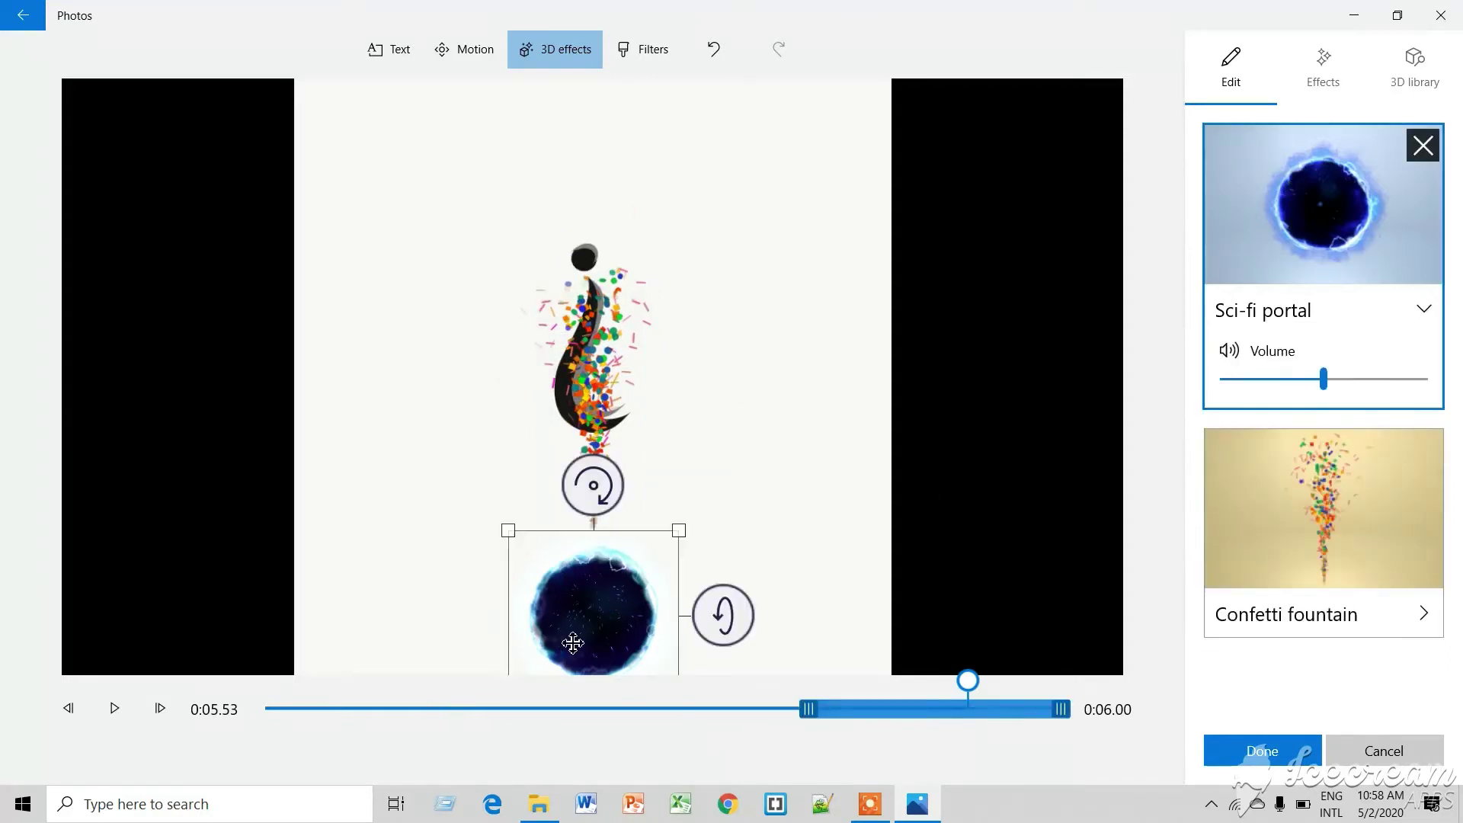
drag(573, 643, 575, 608)
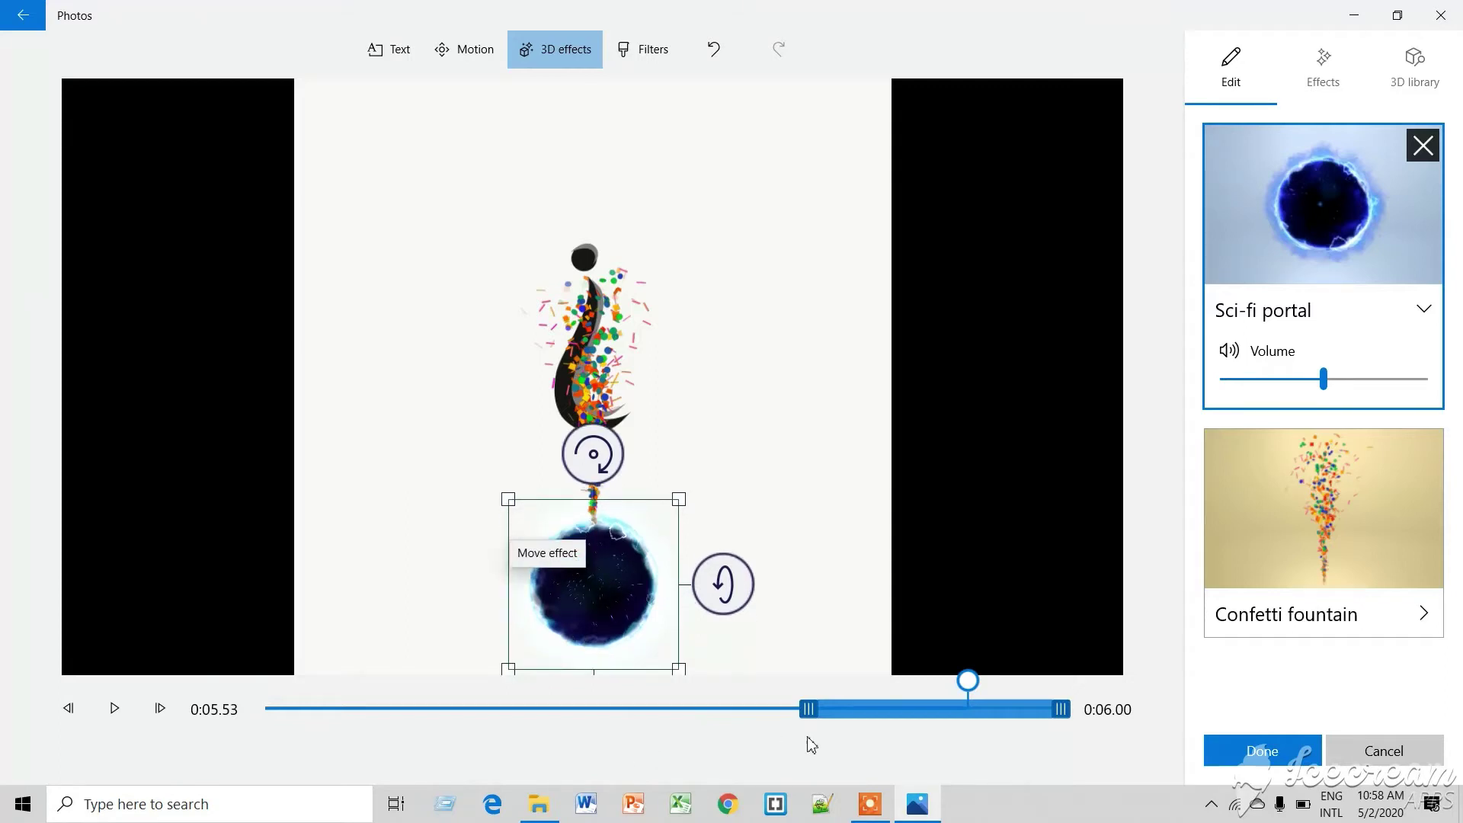
drag(896, 715, 369, 730)
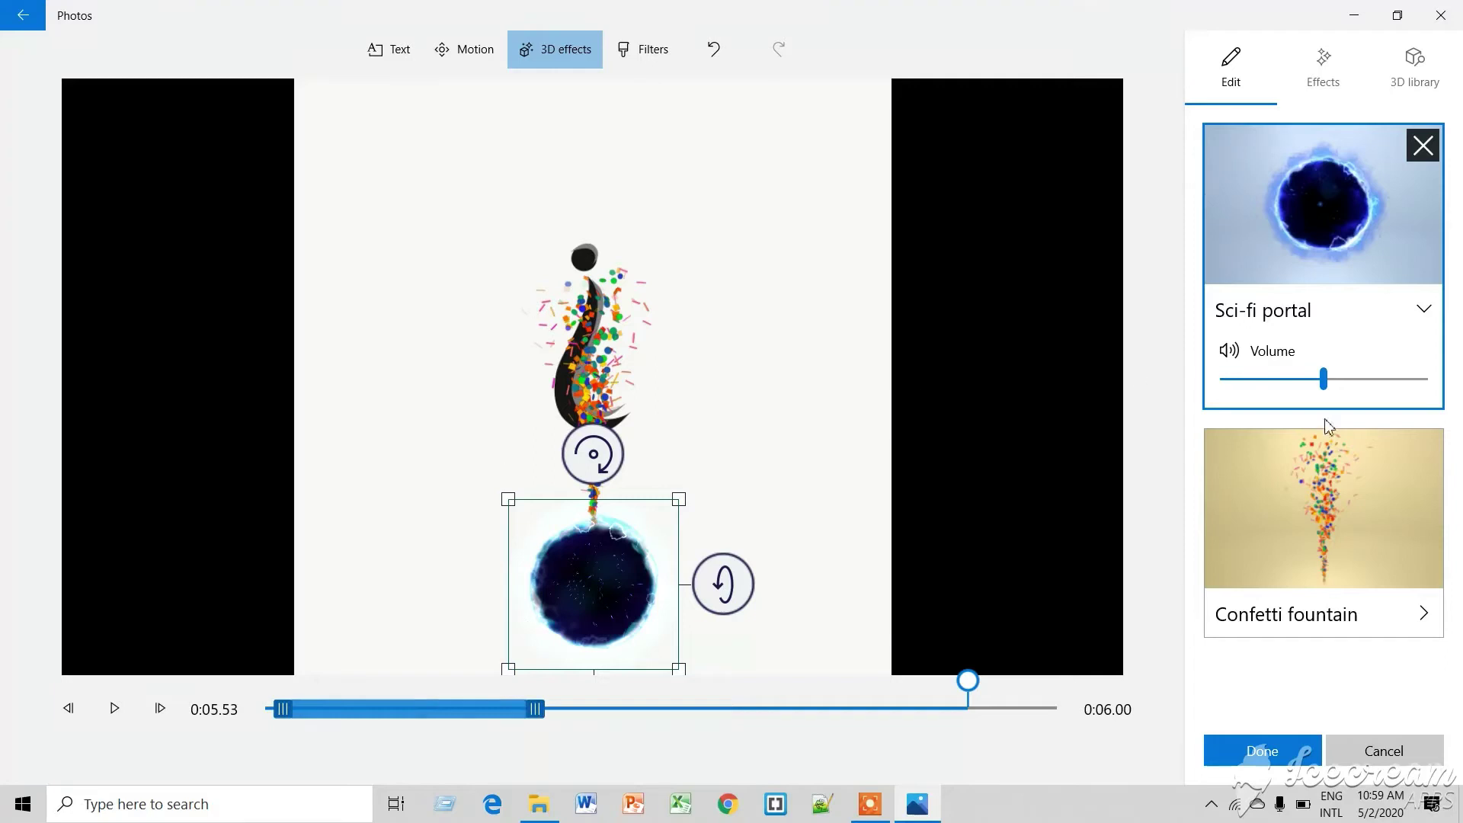
Compare the time spans of the two effects and play the clip from the beginning to check how they follow each other.
click(1345, 559)
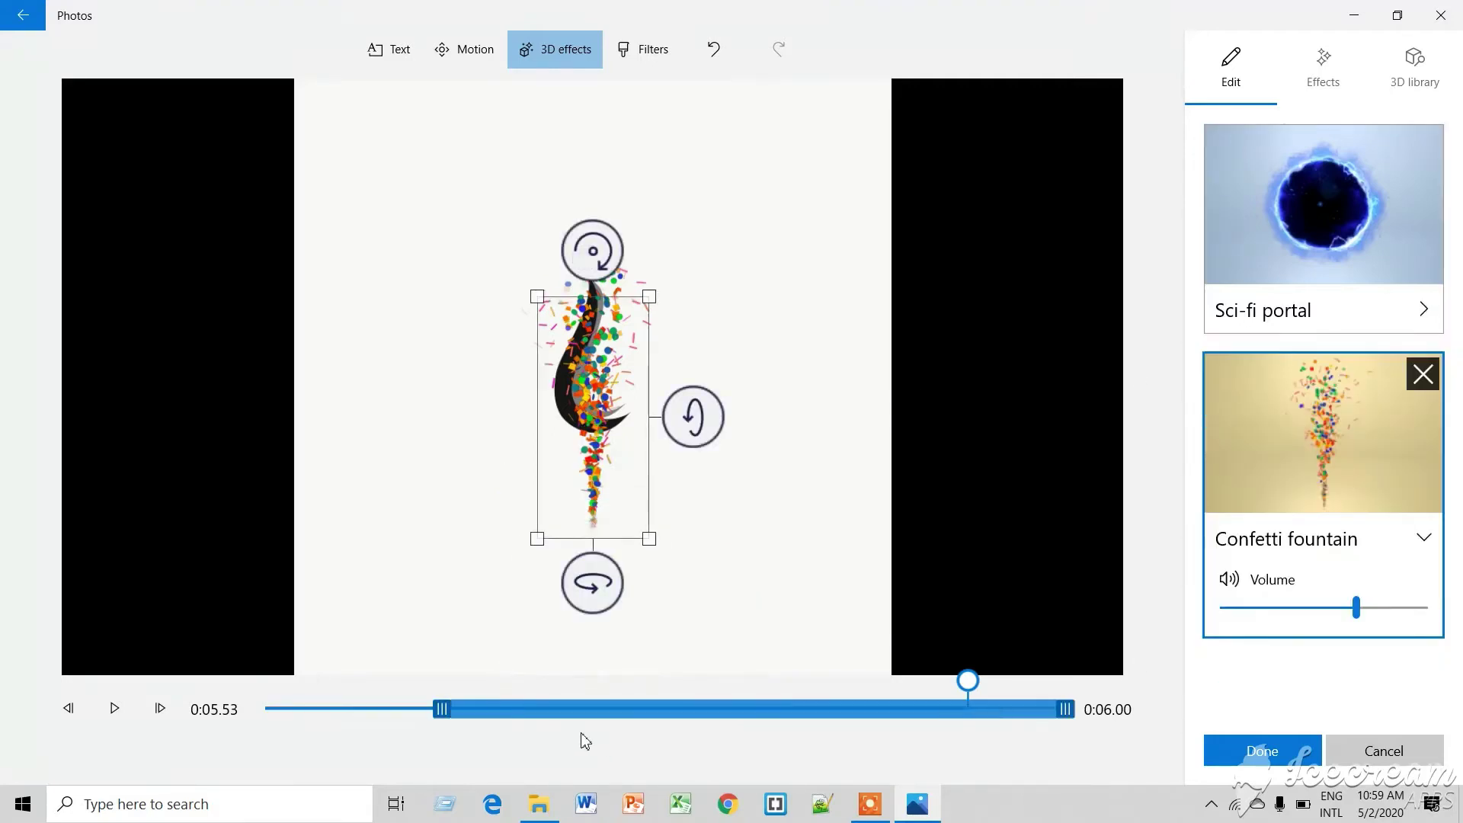
click(1303, 244)
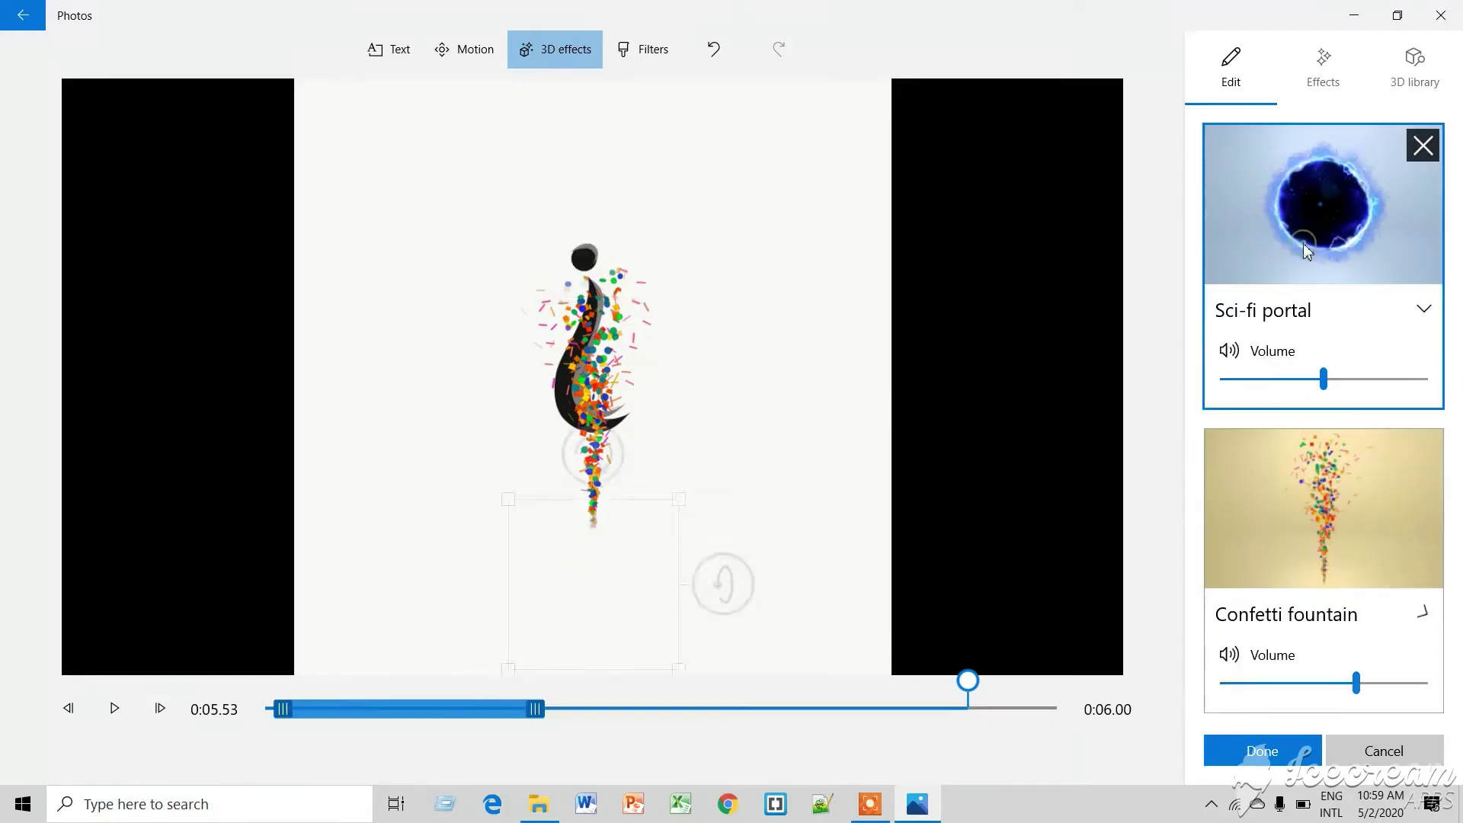
click(1376, 501)
click(271, 709)
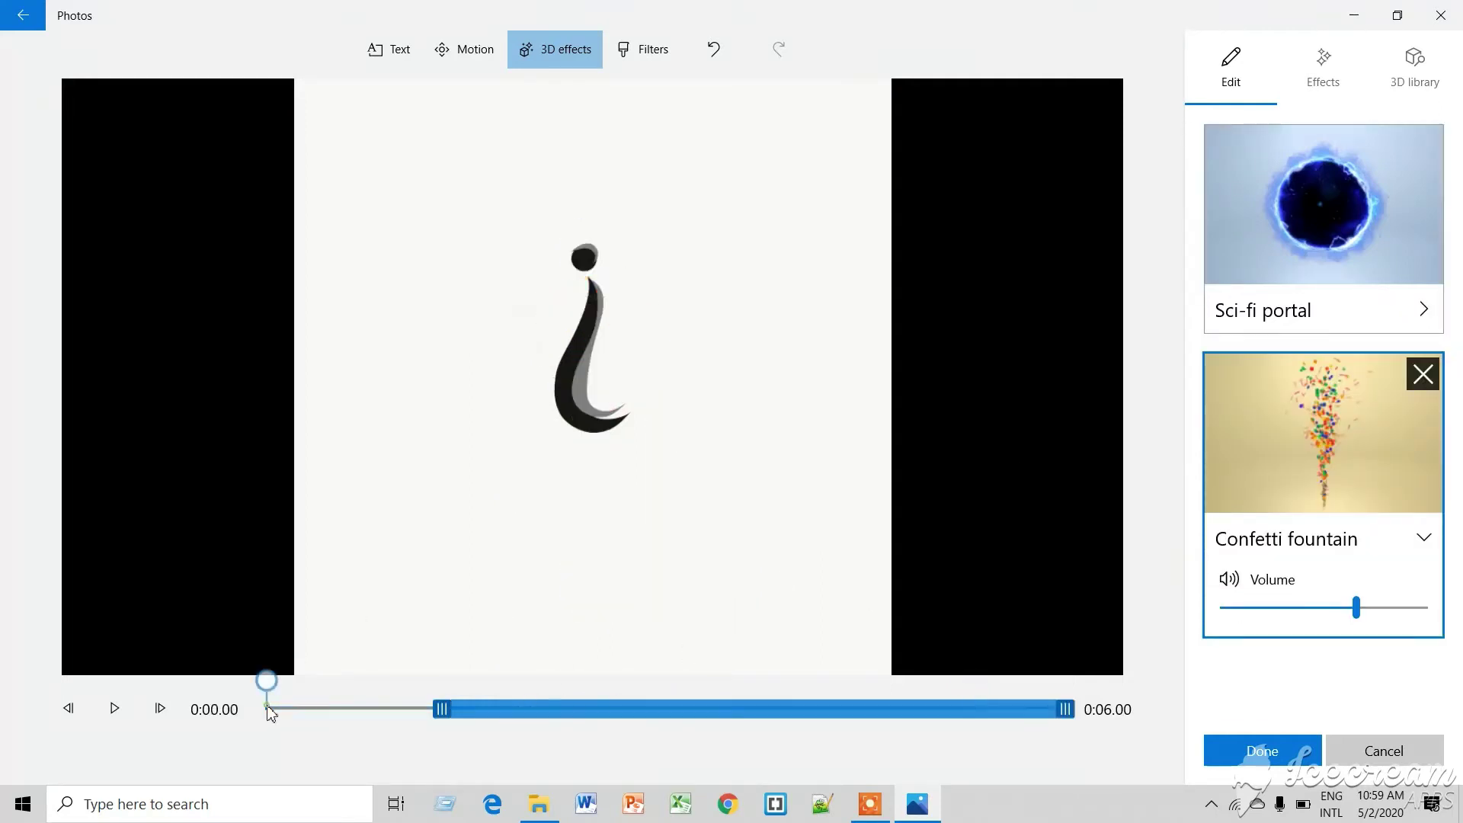
click(114, 709)
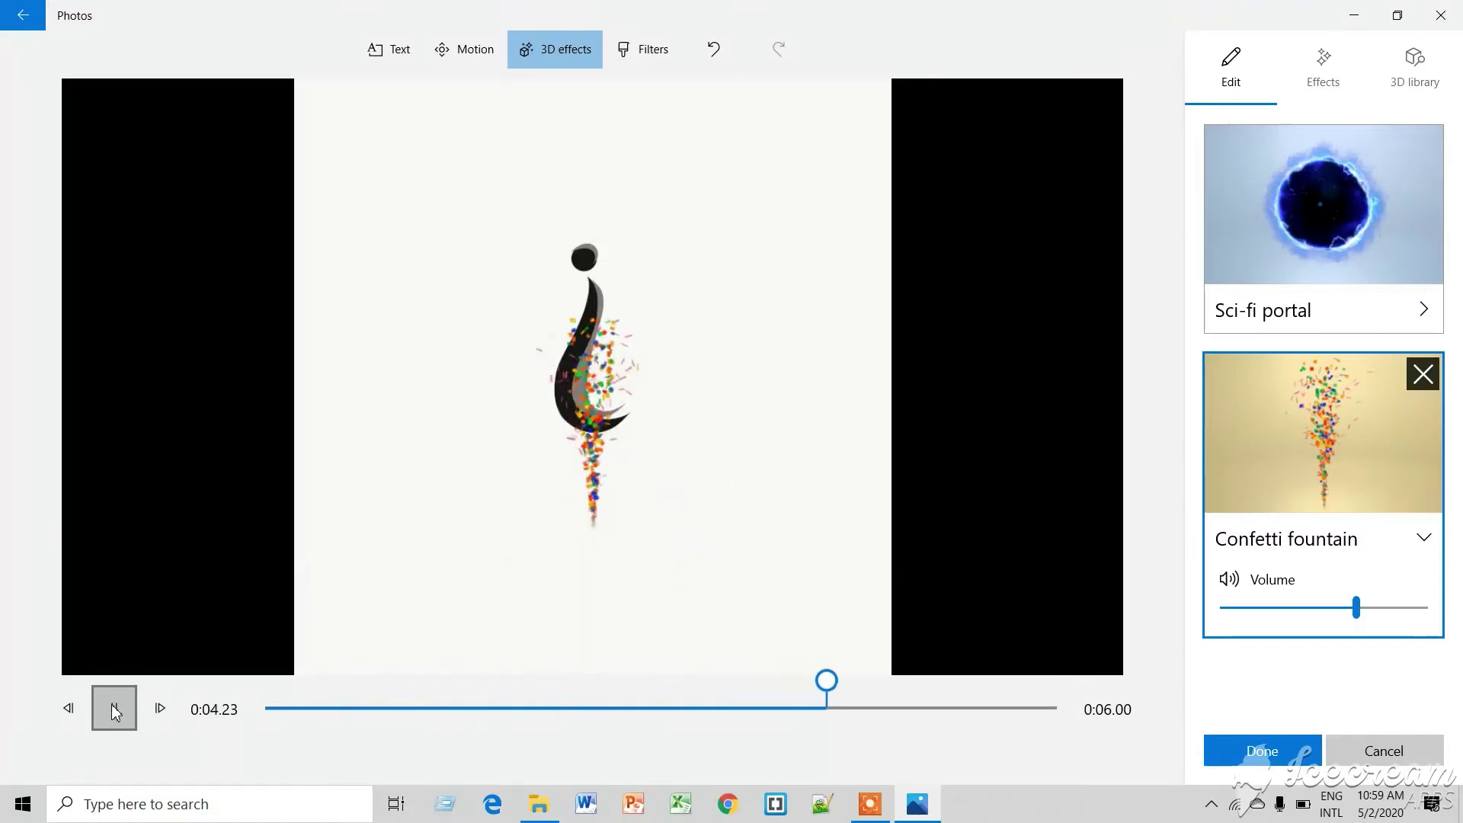
click(114, 709)
Extend the Sci-fi portal's time span to the end of the clip and play the clip from the beginning.
click(1322, 232)
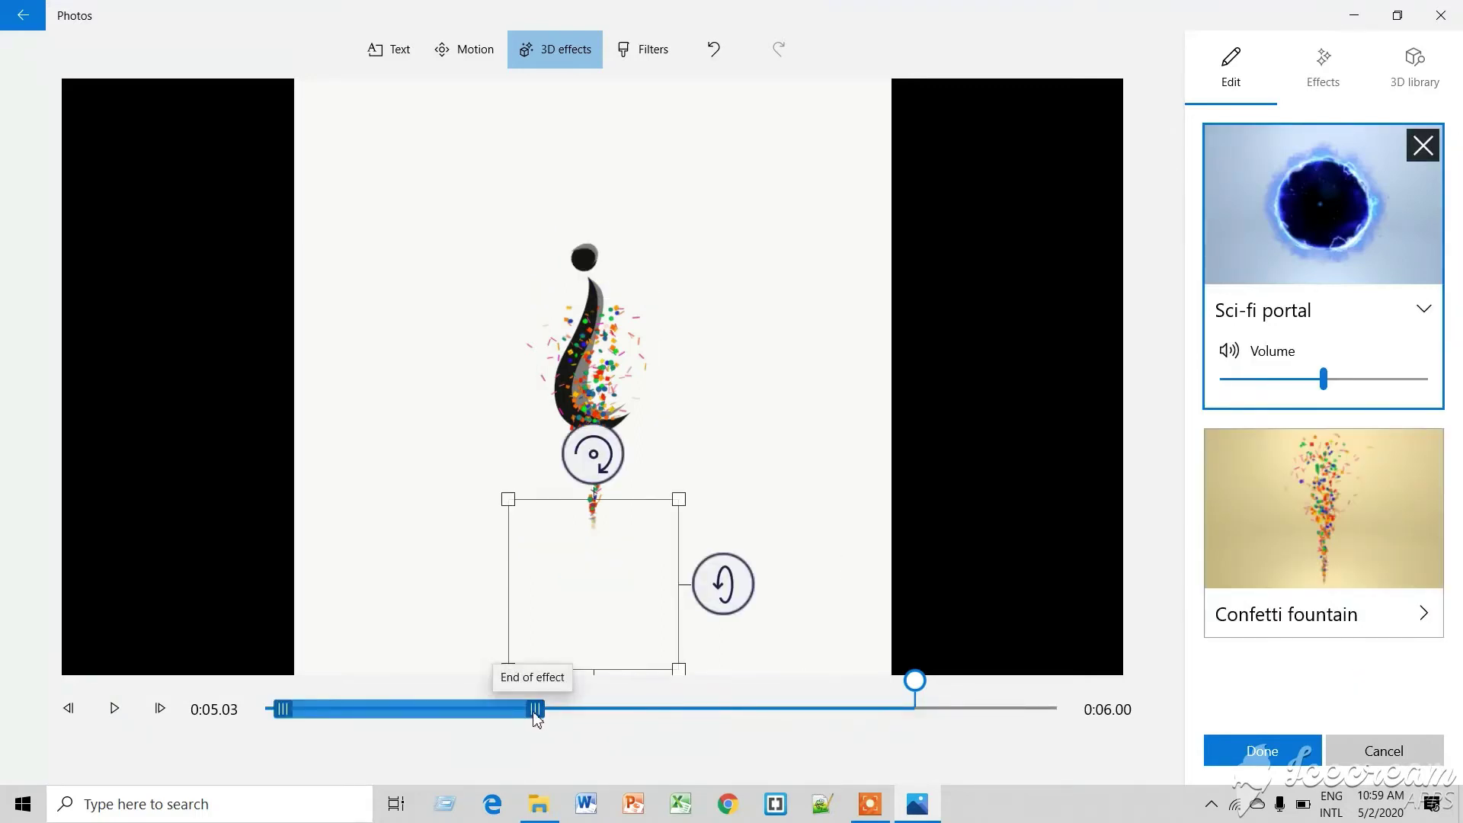
drag(535, 714, 1067, 716)
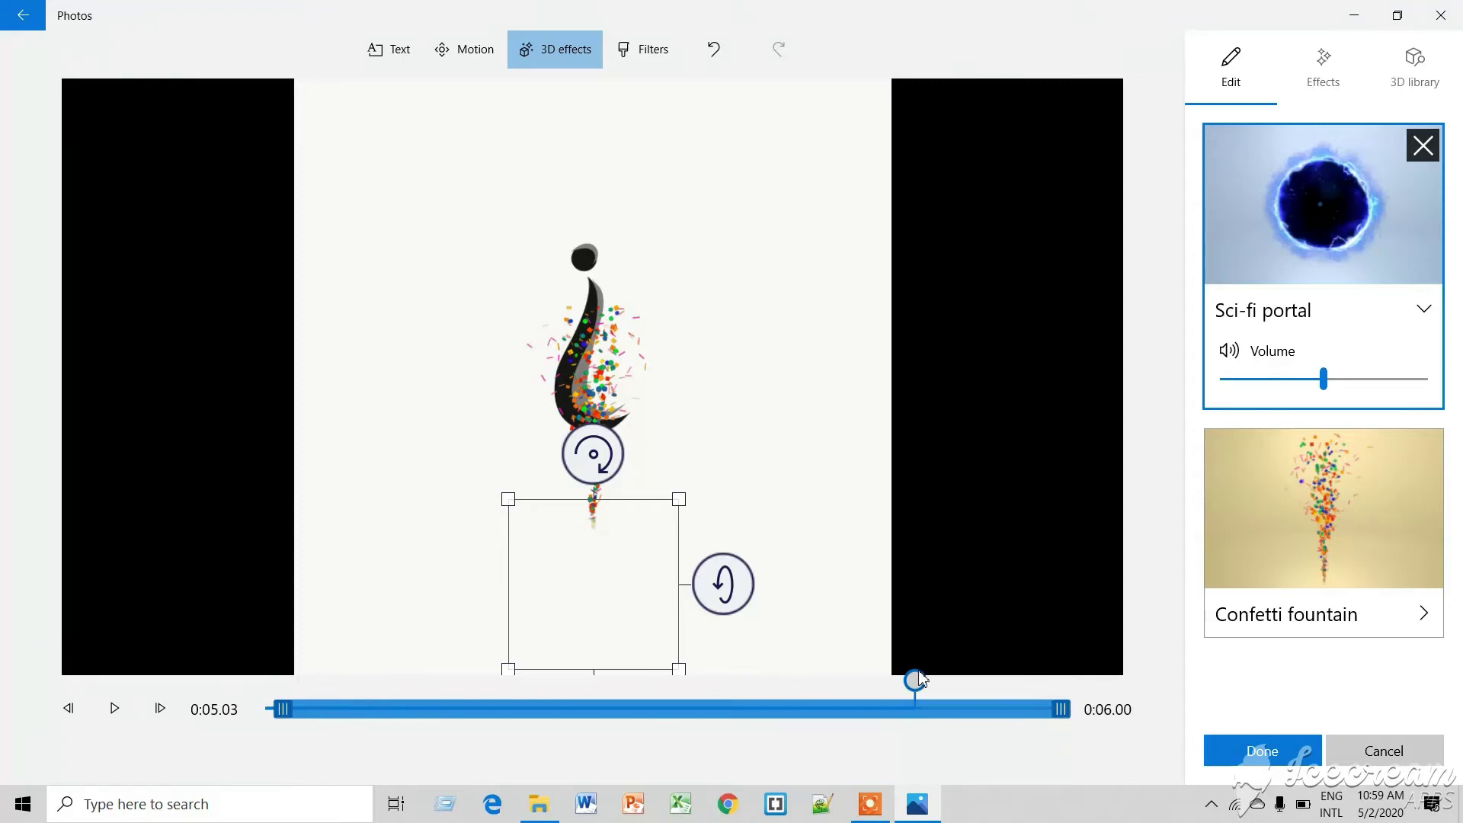
drag(917, 678, 218, 666)
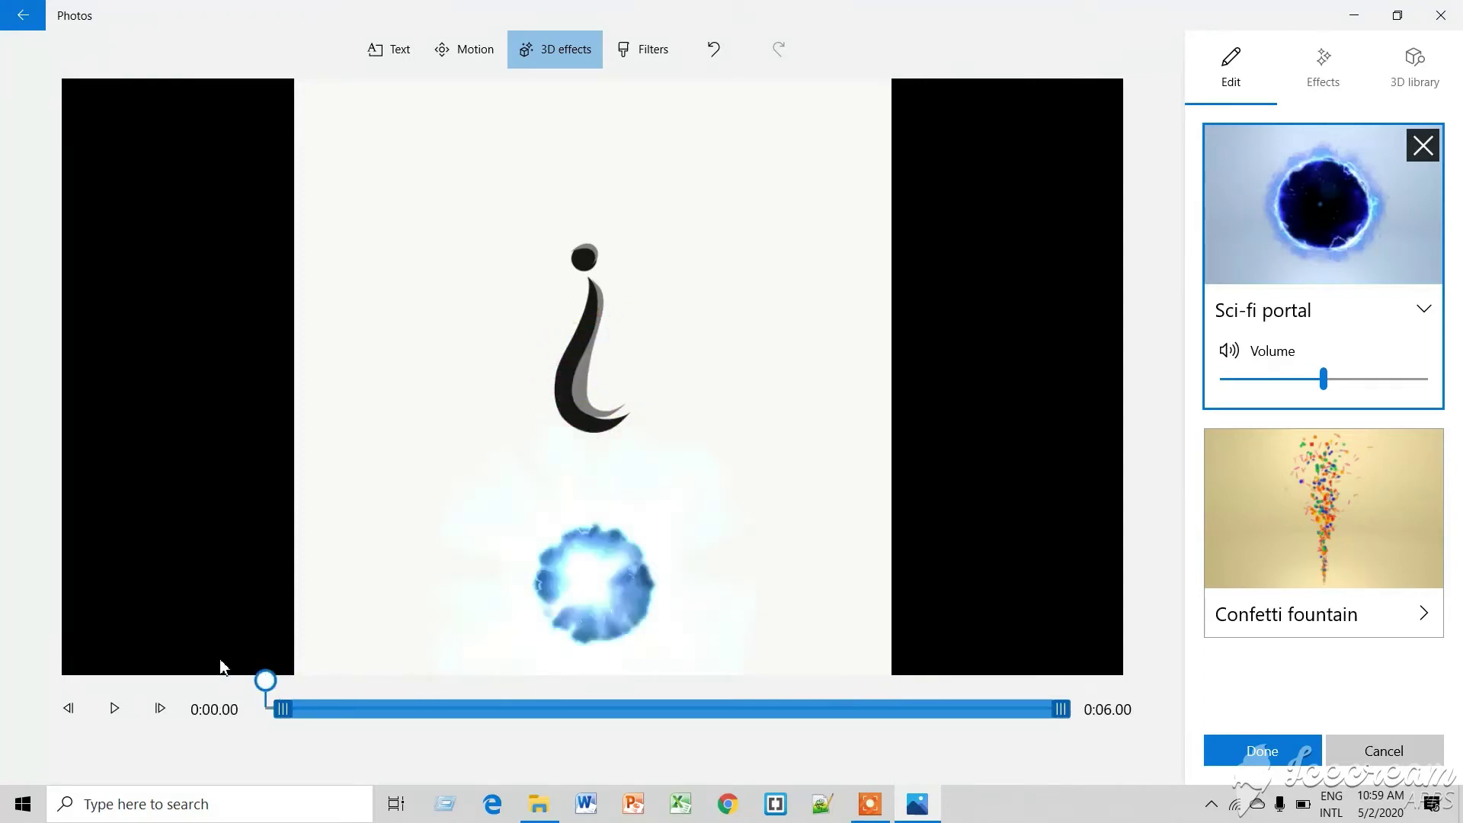
click(120, 706)
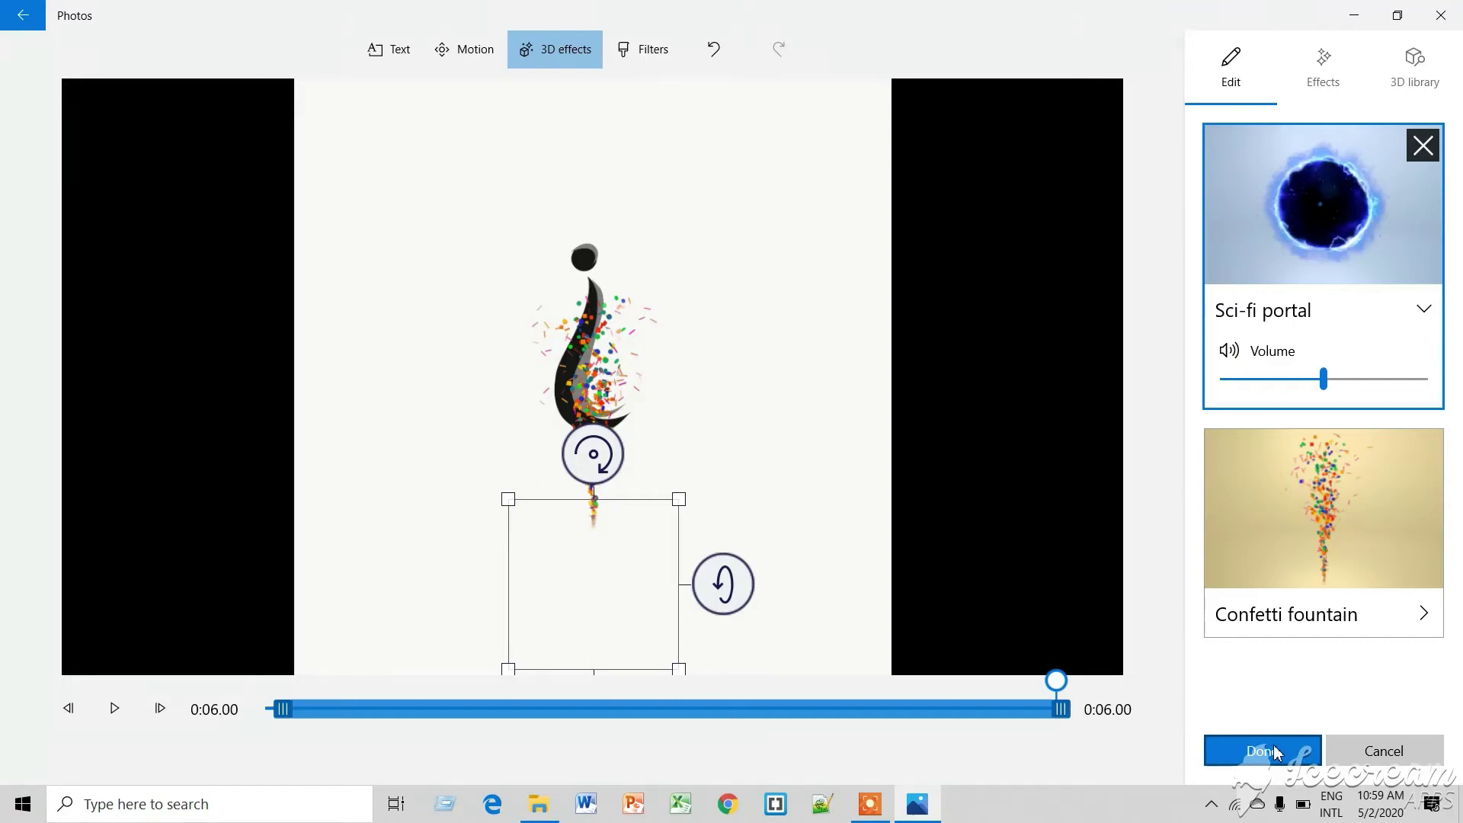
Keep the 3D effects and add the text "I-HOUSE" to the clip.
click(399, 52)
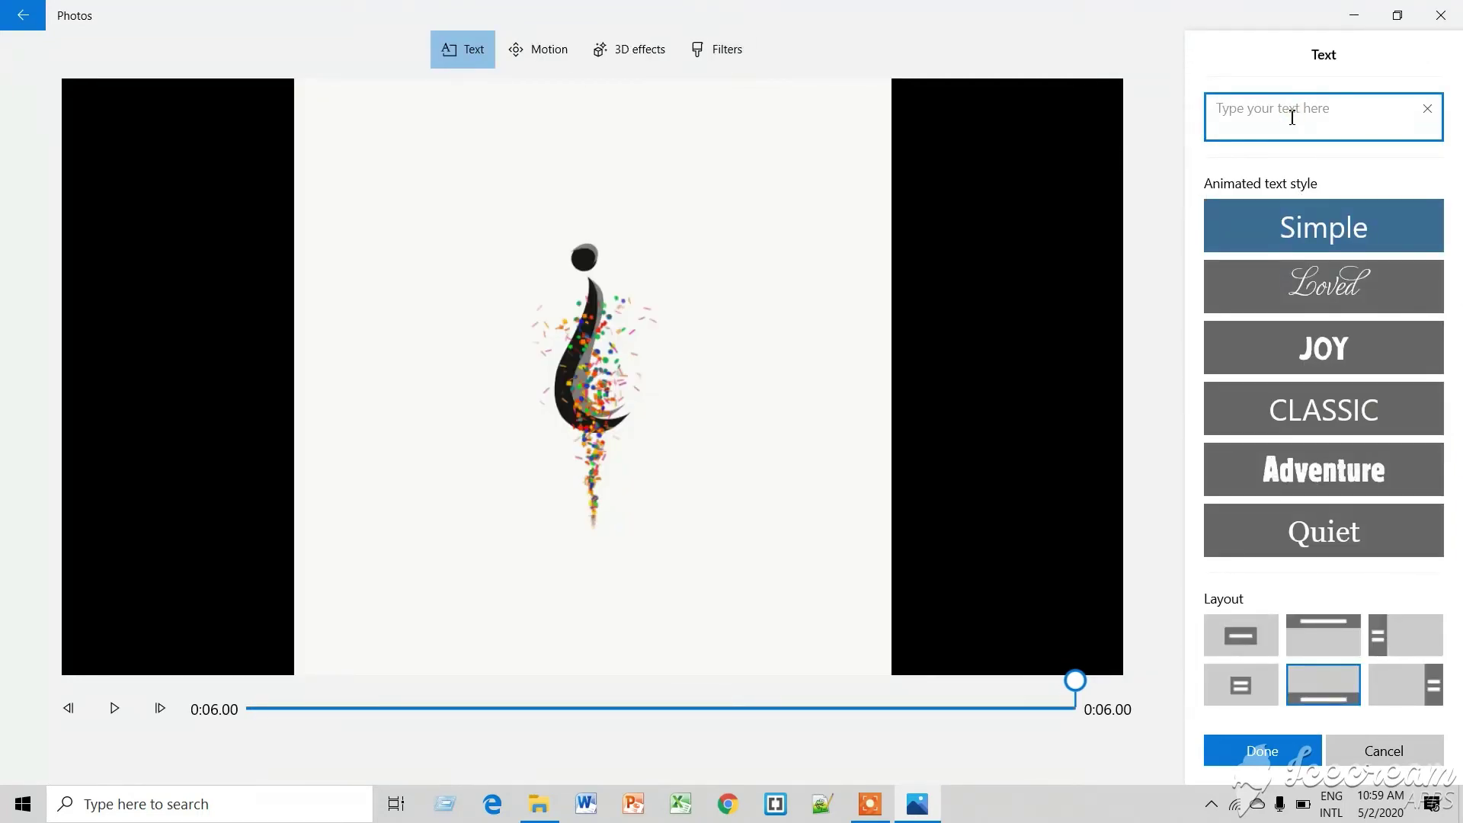
text(I-H)
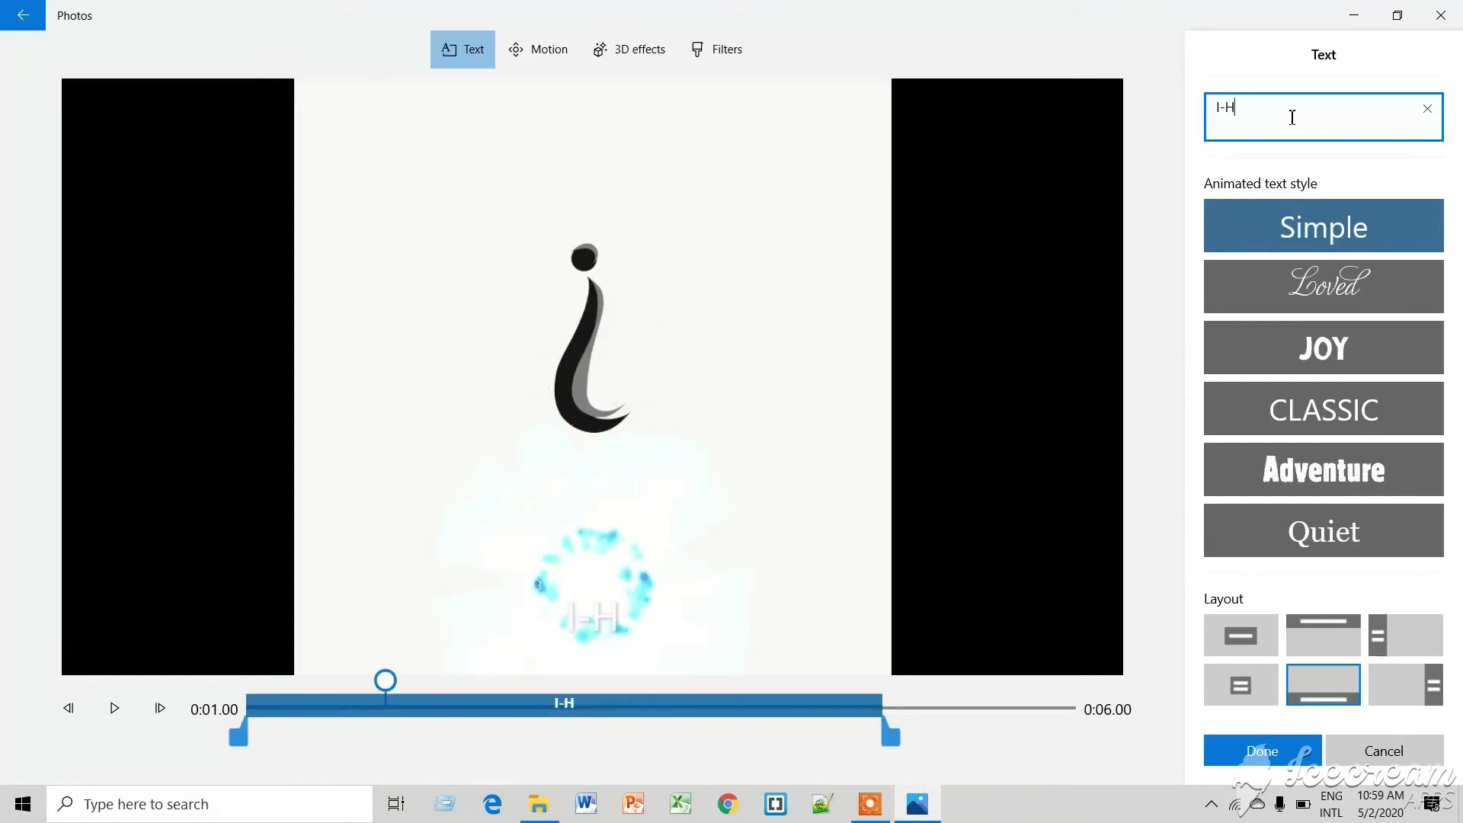
text(OUSE)
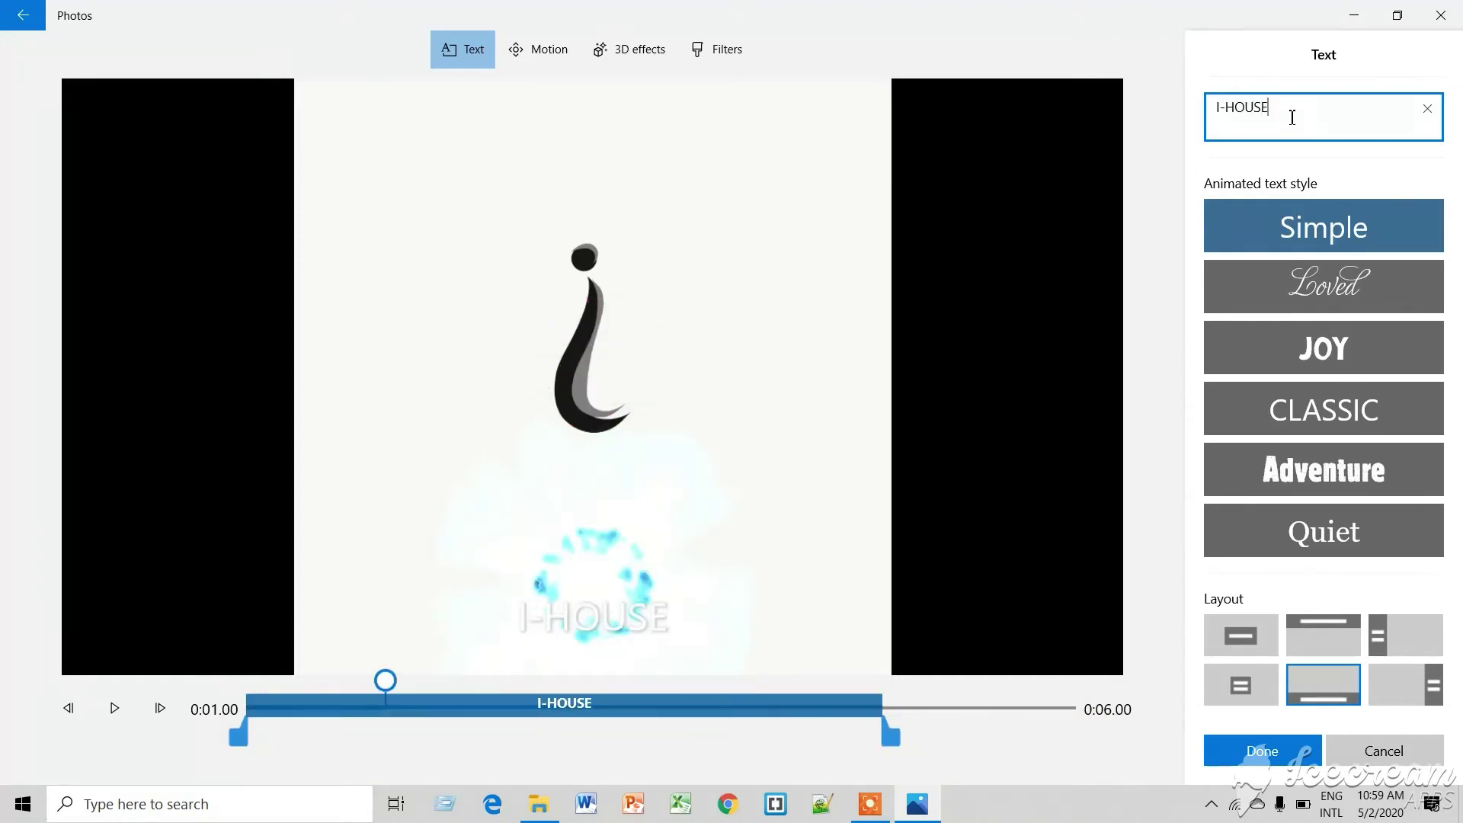
Give the I-HOUSE text the Classic style and try the layouts, choosing the one that places it above the logo.
click(1318, 410)
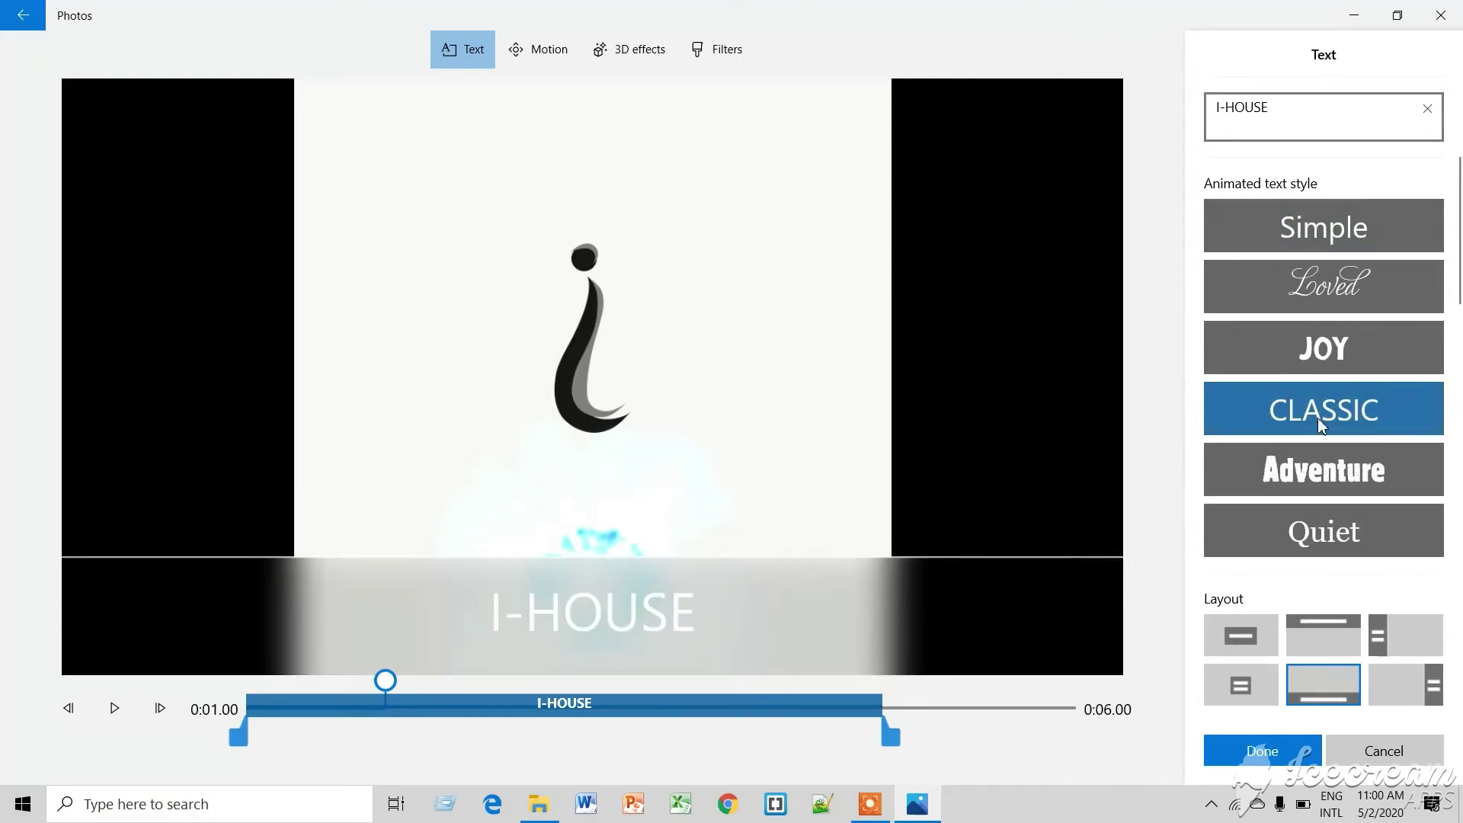
click(1325, 632)
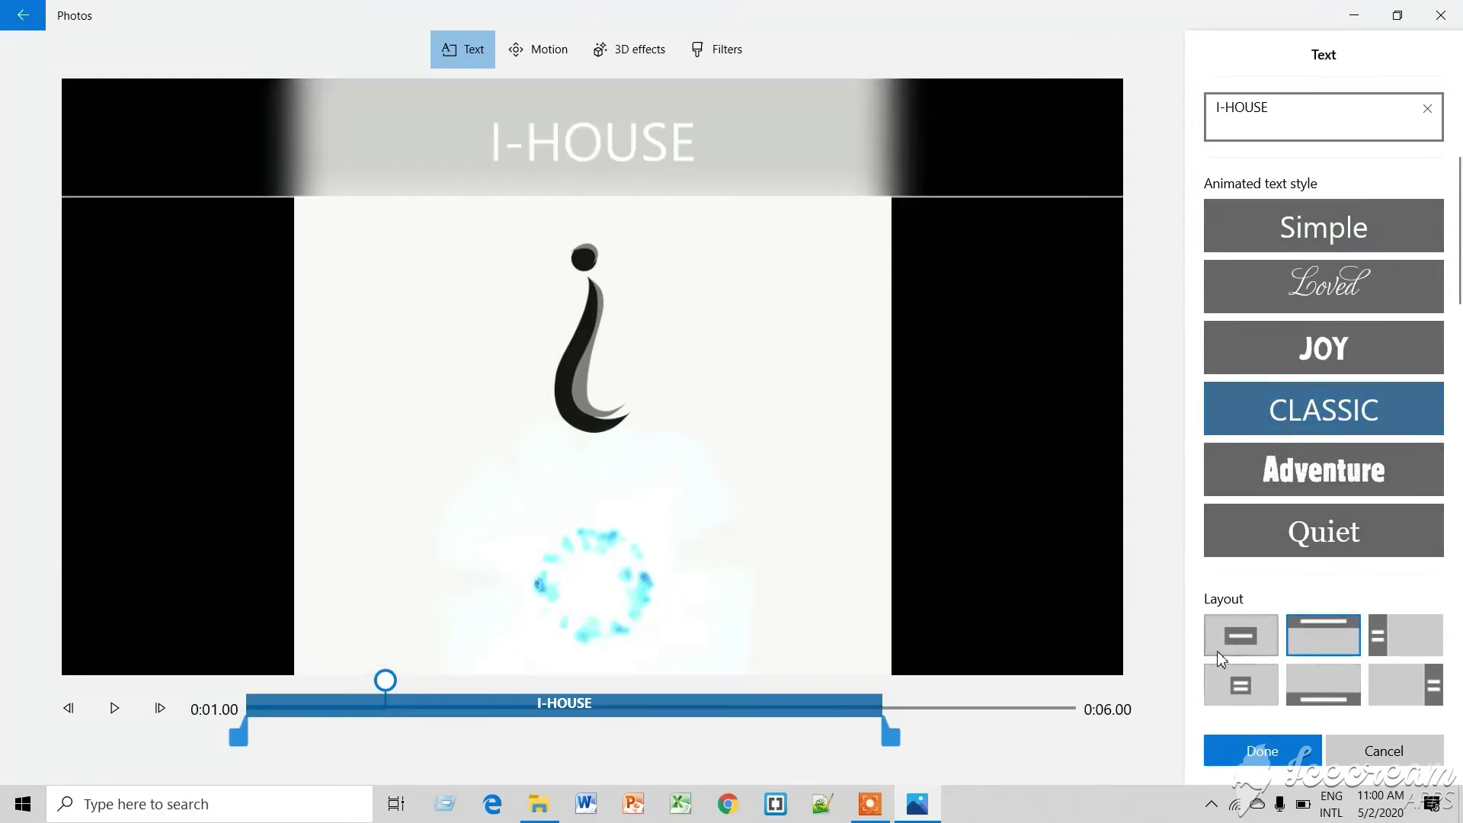
click(1248, 642)
click(1352, 633)
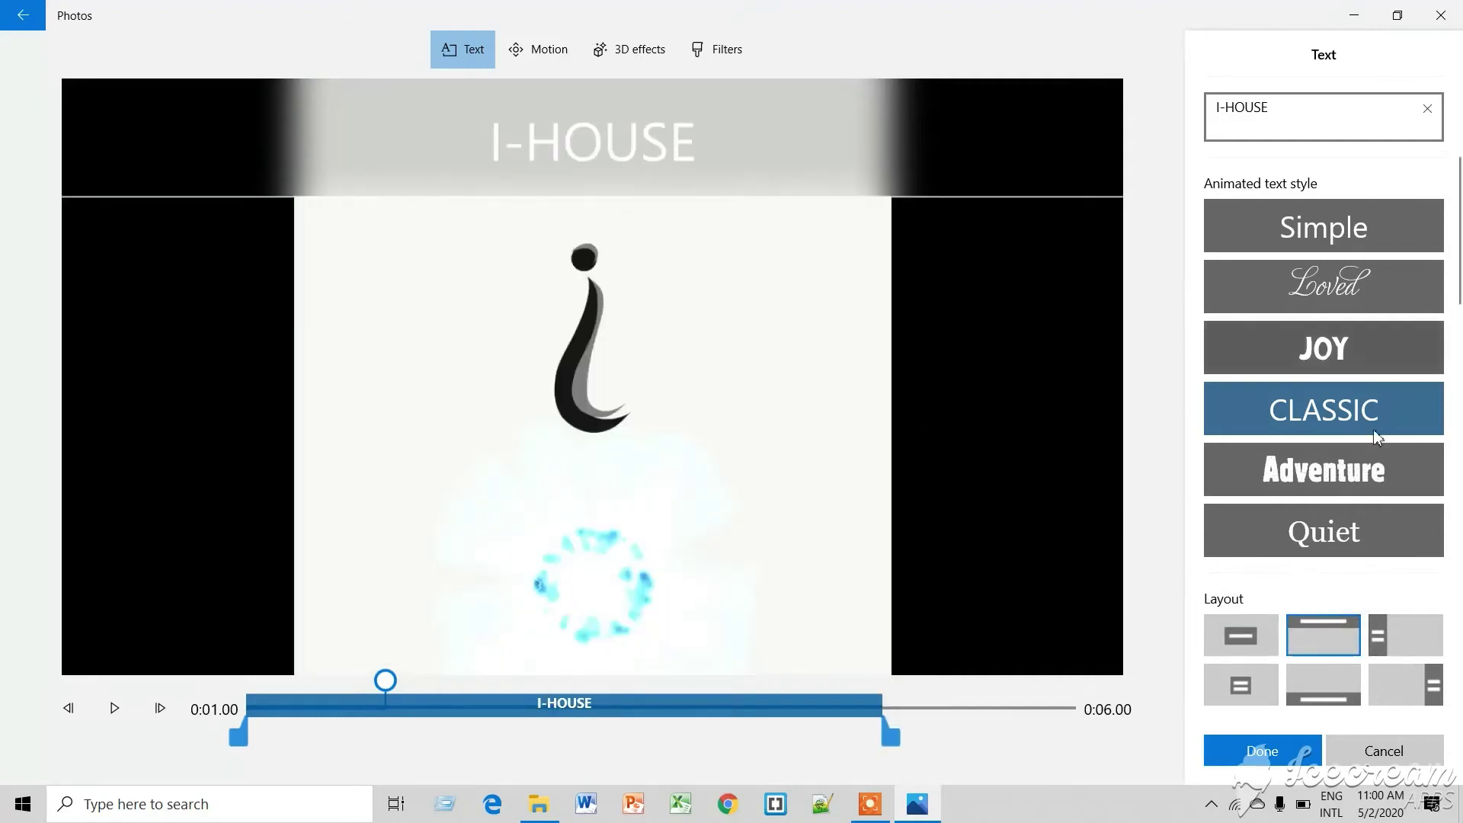
Try the Quiet, Boom, Cinema and Bold styles on the I-HOUSE text and apply the Impact style.
scroll(1361, 410, down, 2)
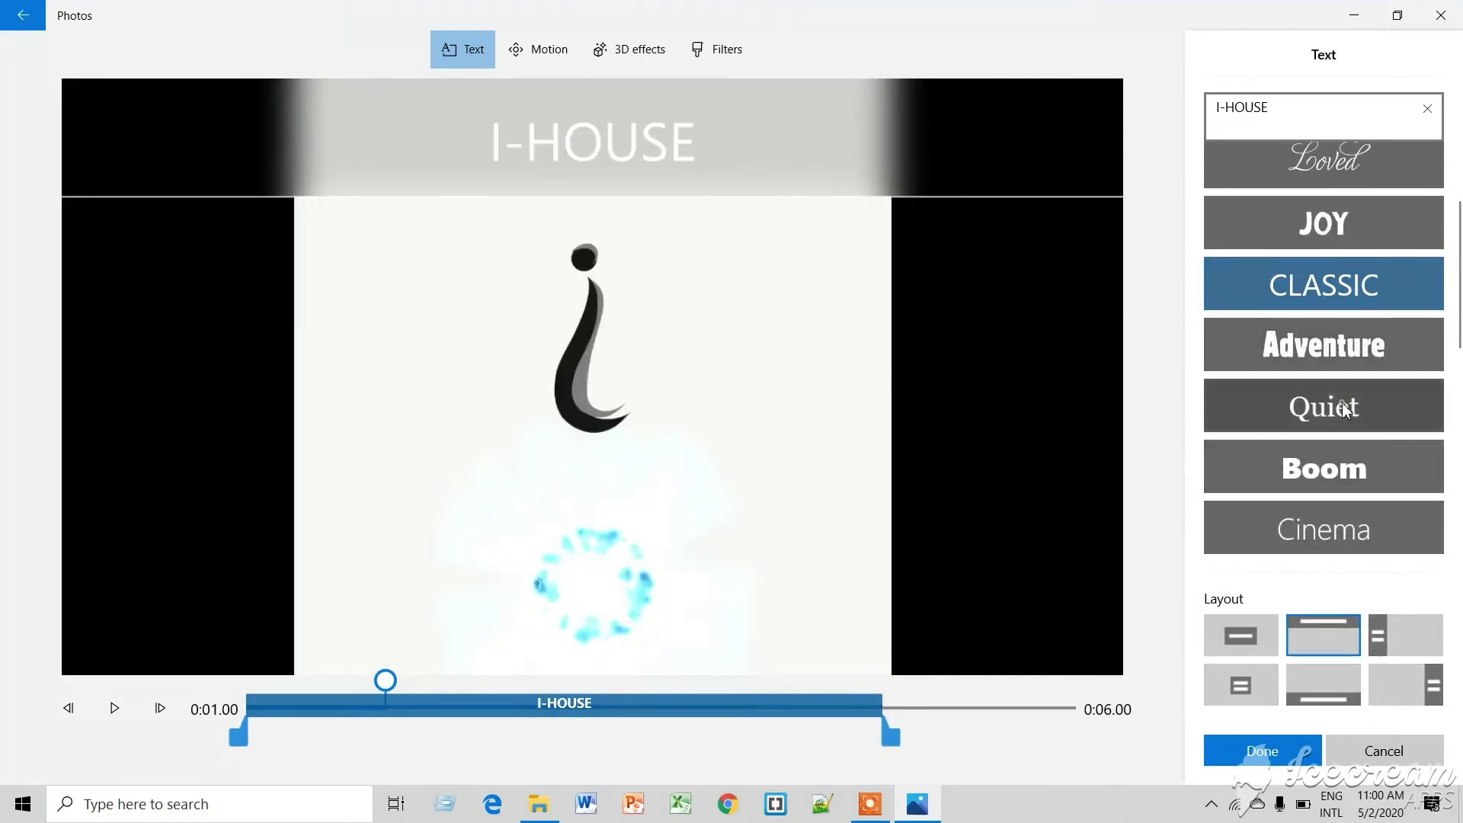
click(1342, 402)
click(1347, 472)
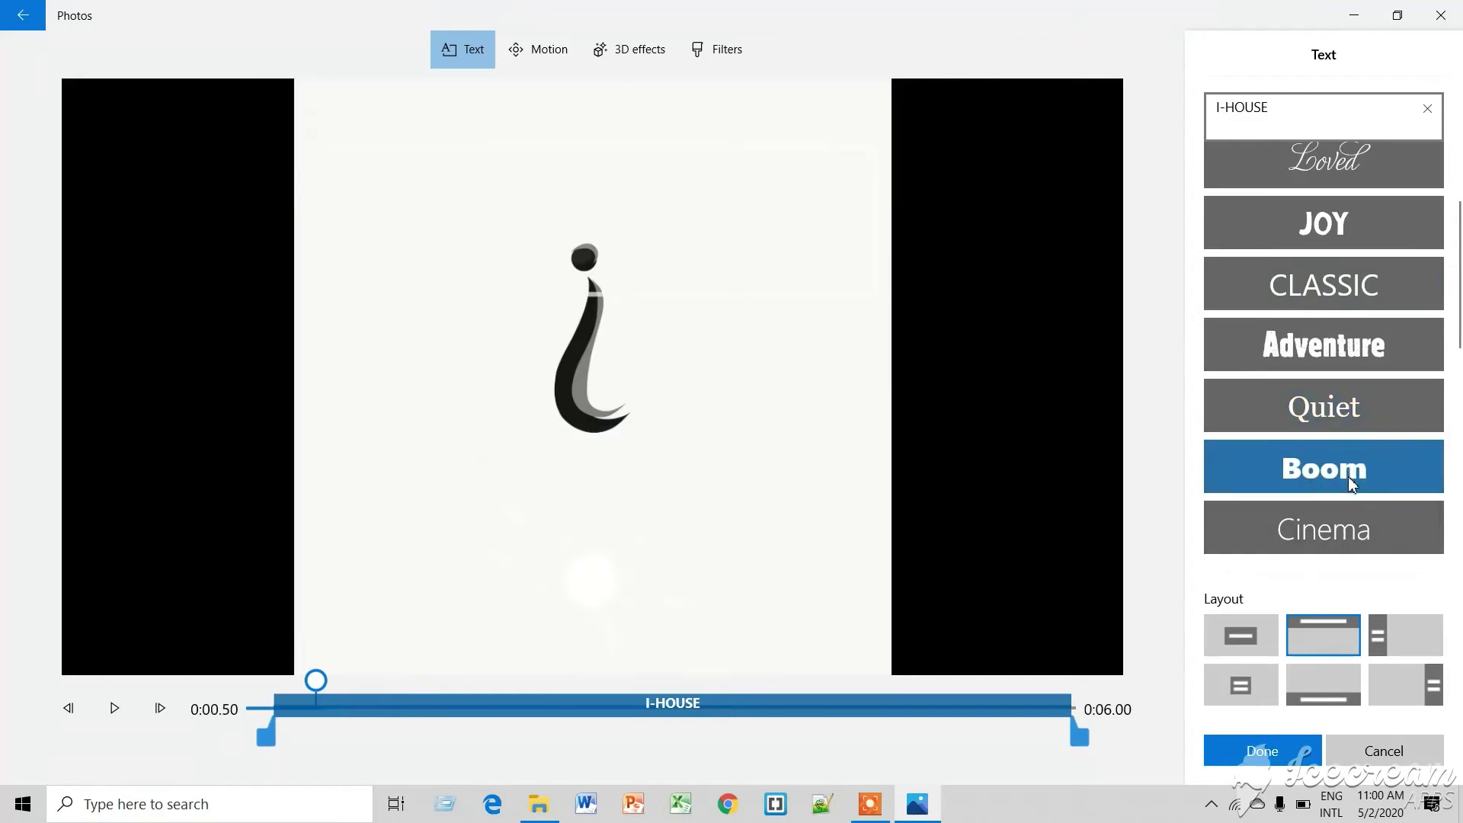
click(1341, 533)
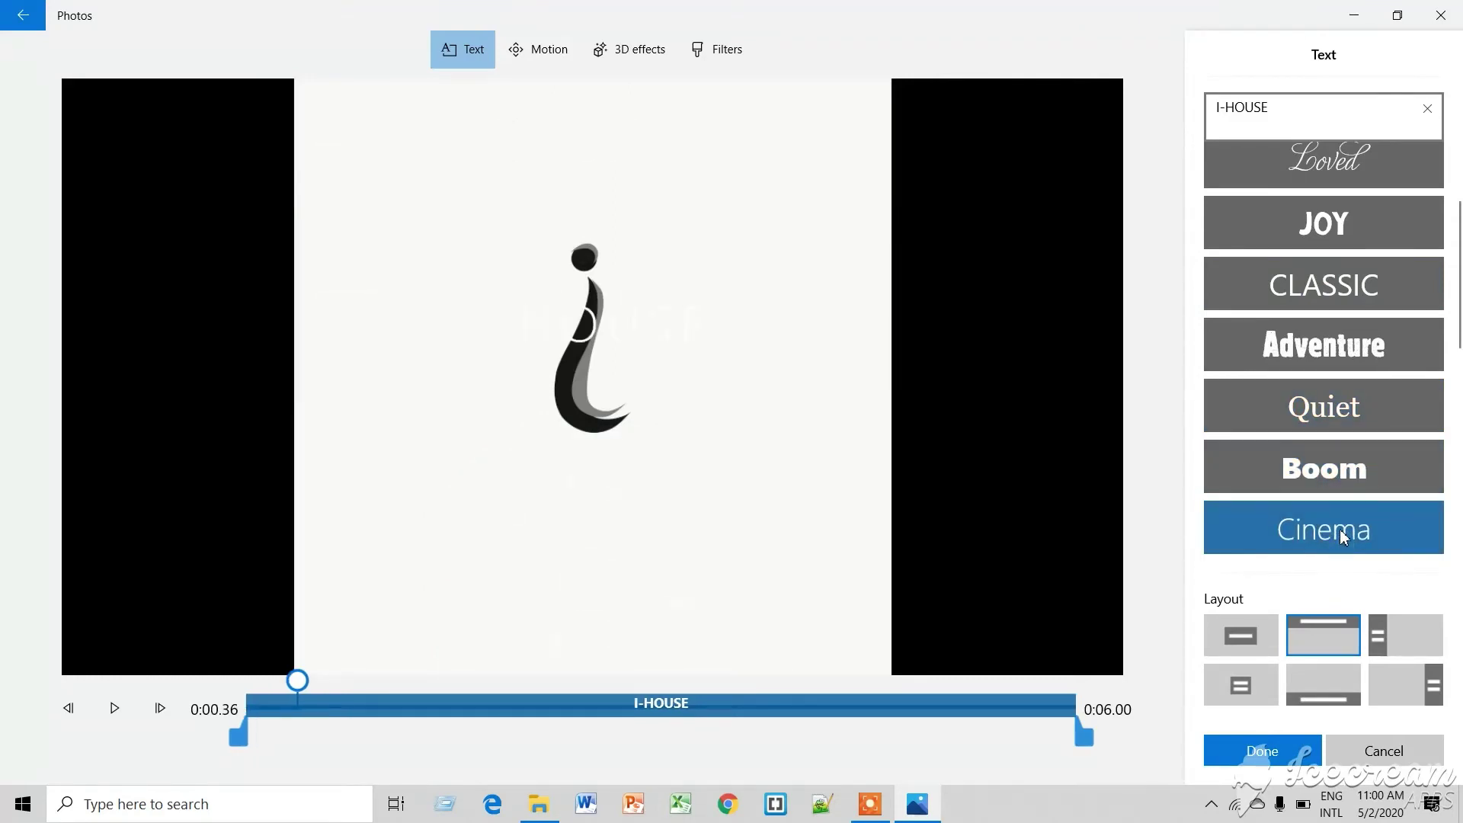
scroll(1350, 546, down, 1)
click(1337, 506)
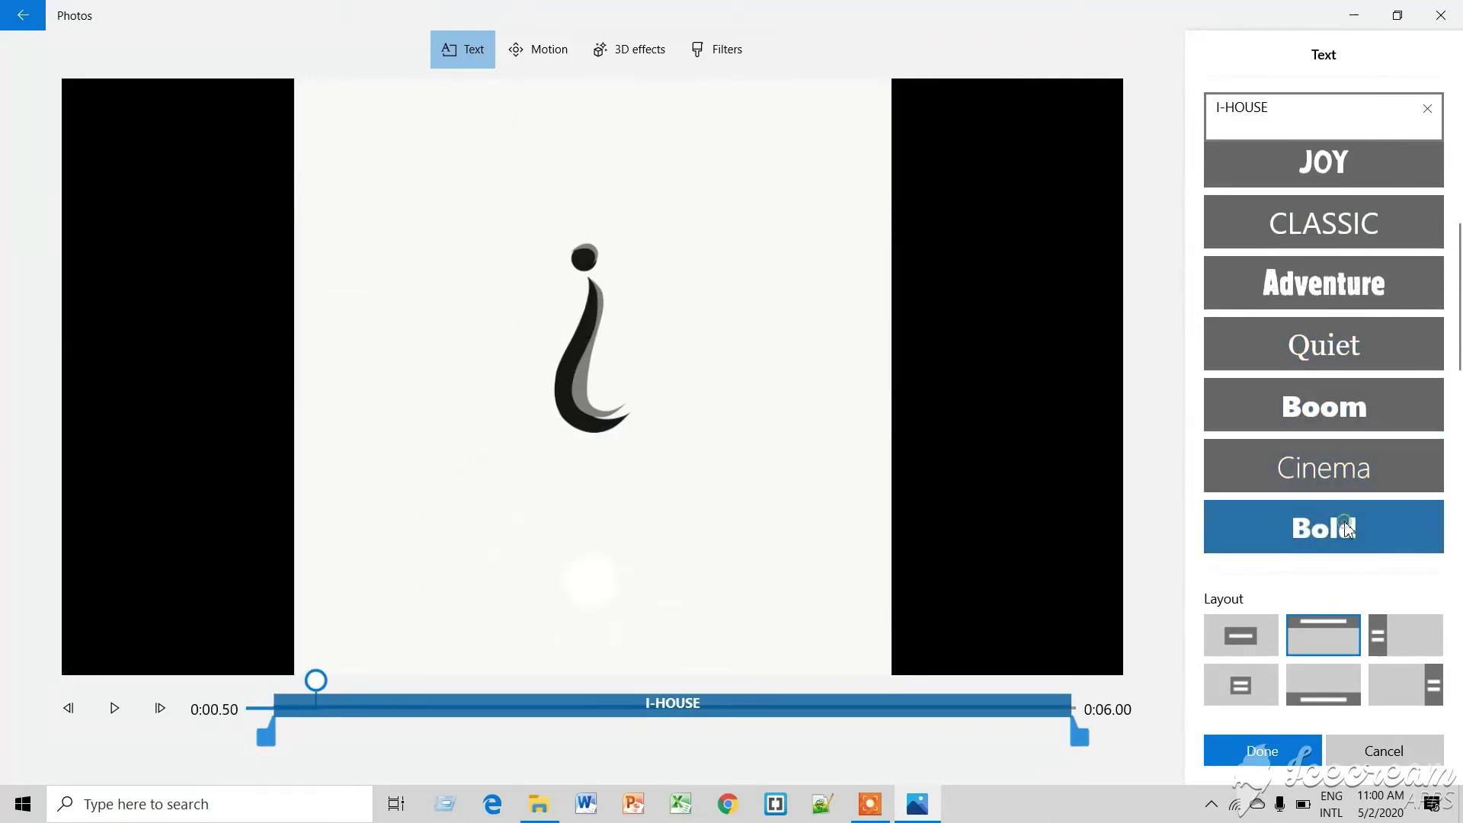
scroll(1333, 493, down, 3)
scroll(1341, 466, down, 2)
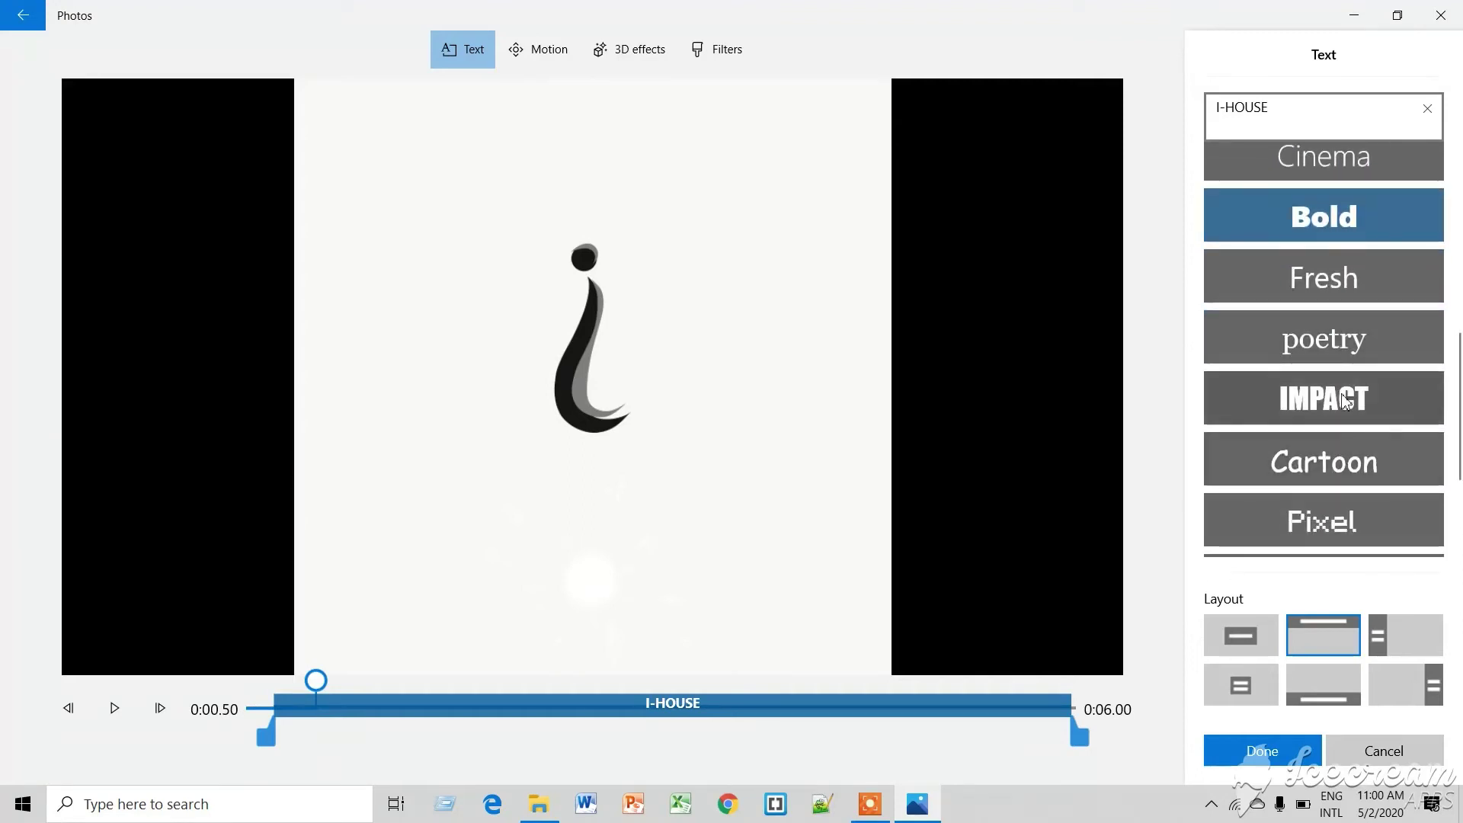
click(1345, 400)
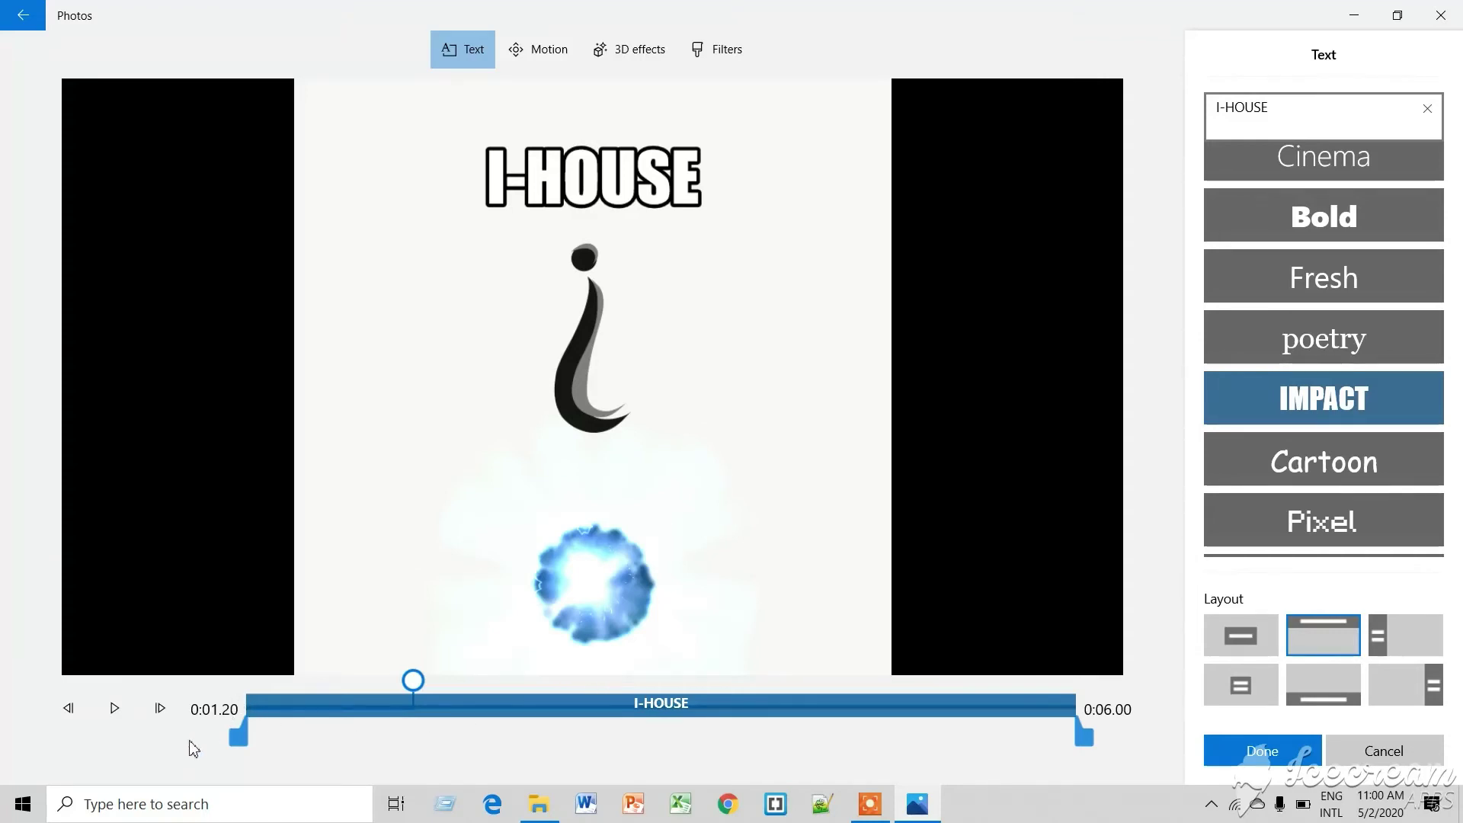
Make the I-HOUSE text start at about 1.20 seconds, preview the clip from the beginning and apply the text.
drag(236, 739, 404, 741)
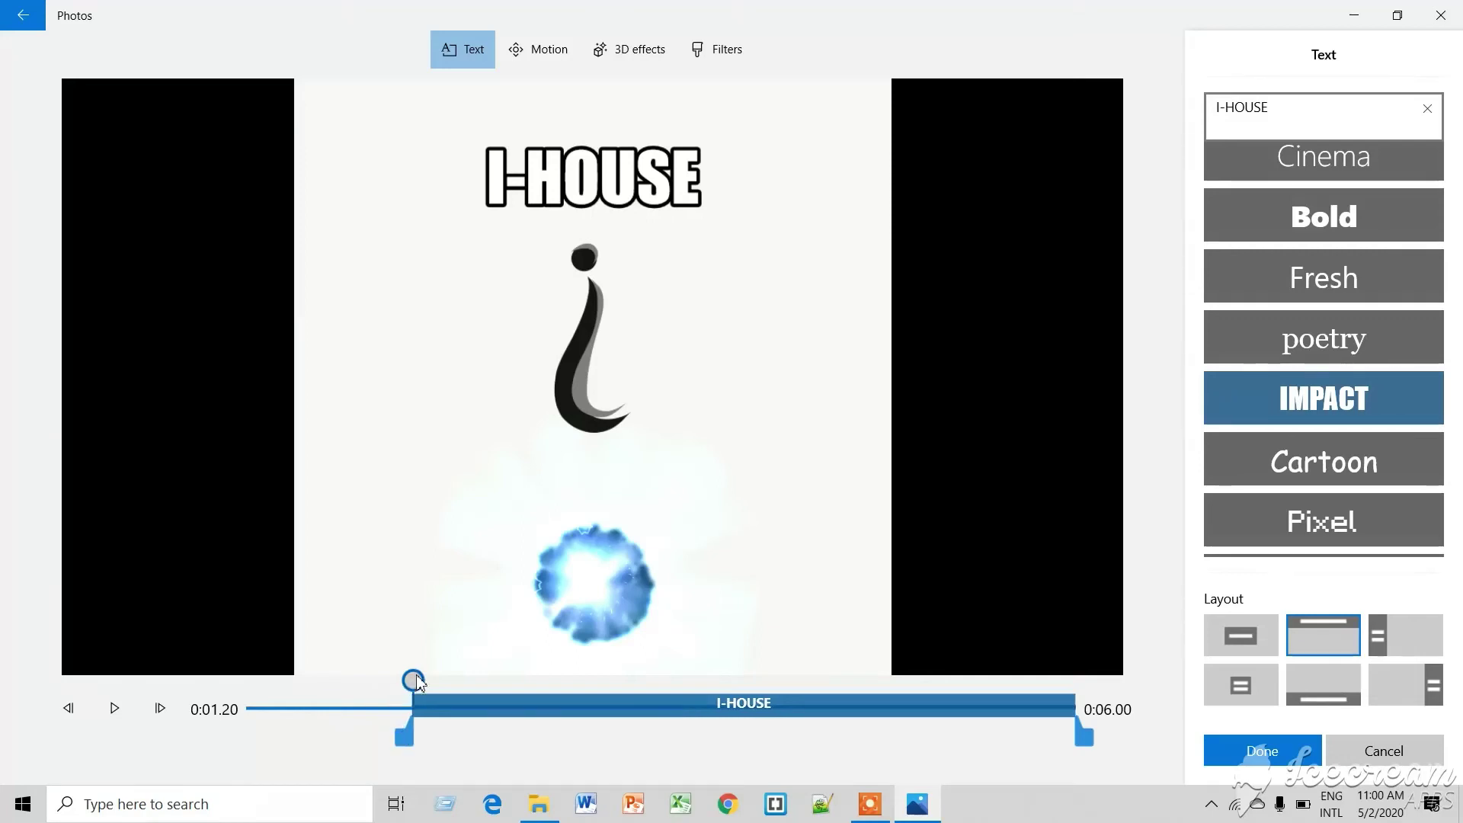
drag(413, 680, 196, 686)
click(114, 708)
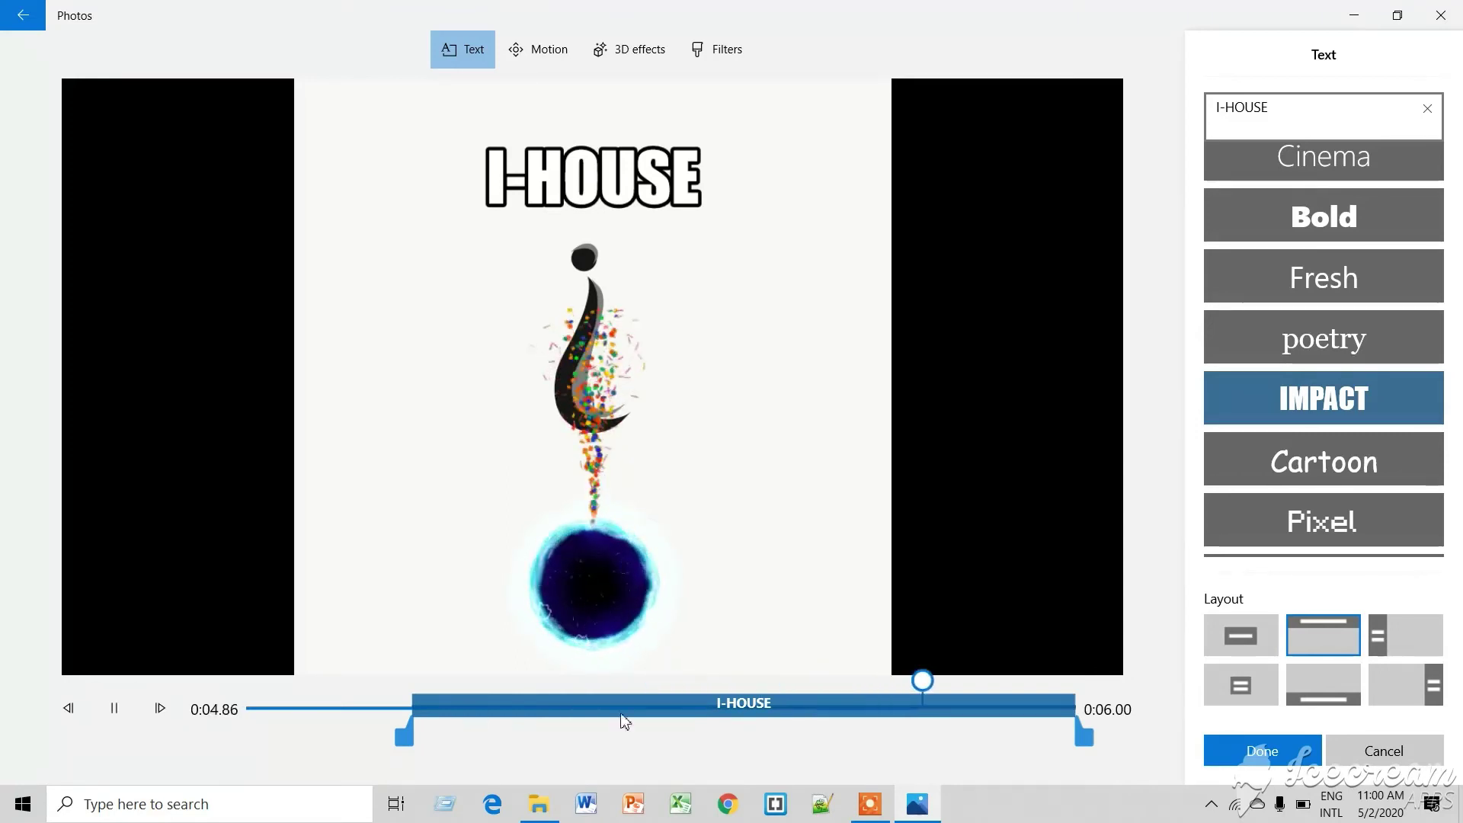
click(268, 714)
click(115, 708)
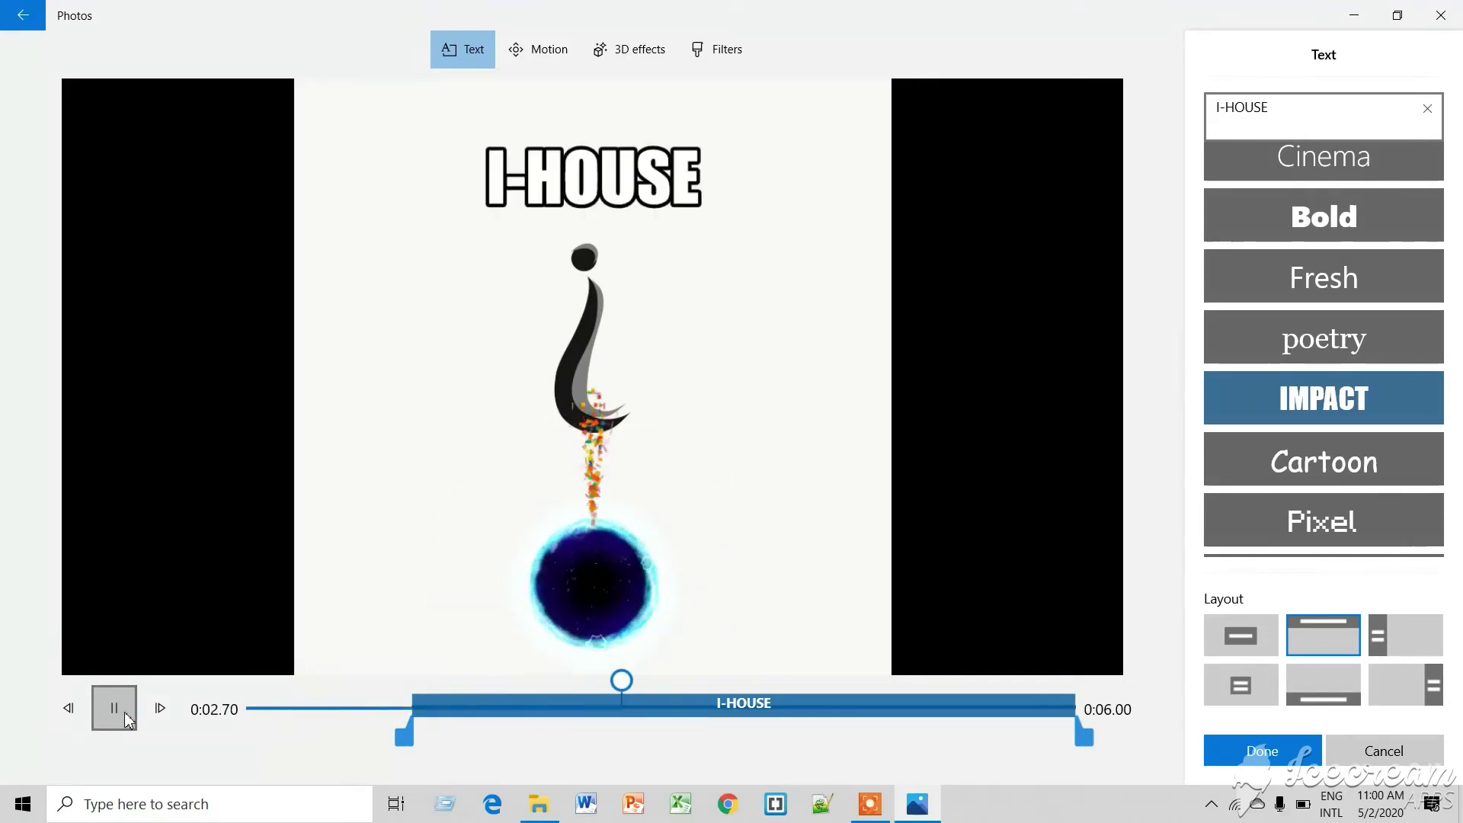
key(space)
click(1213, 756)
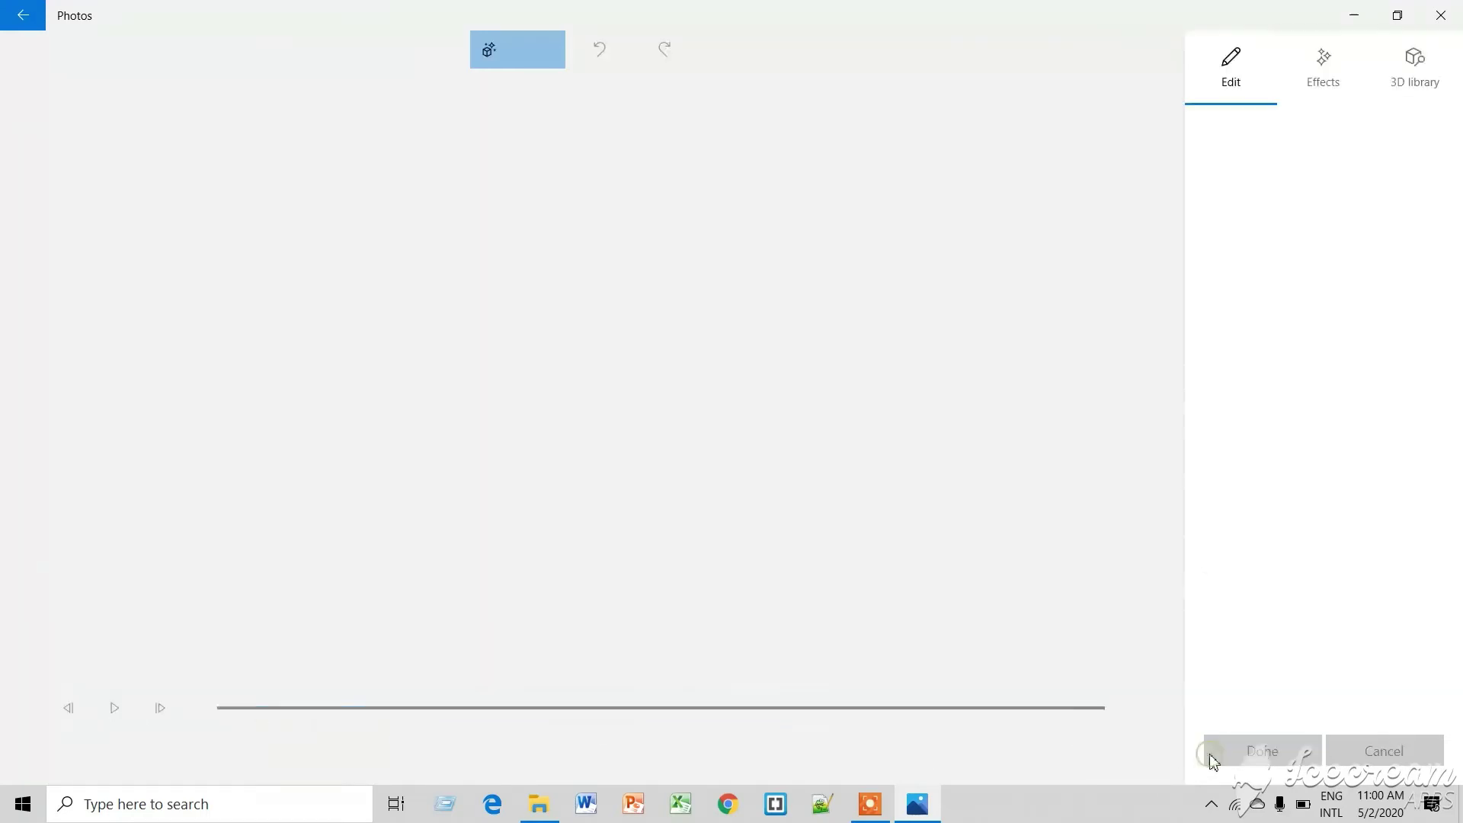
Finish the video with the High 1080p quality setting and proceed to choosing where to export it.
click(1364, 49)
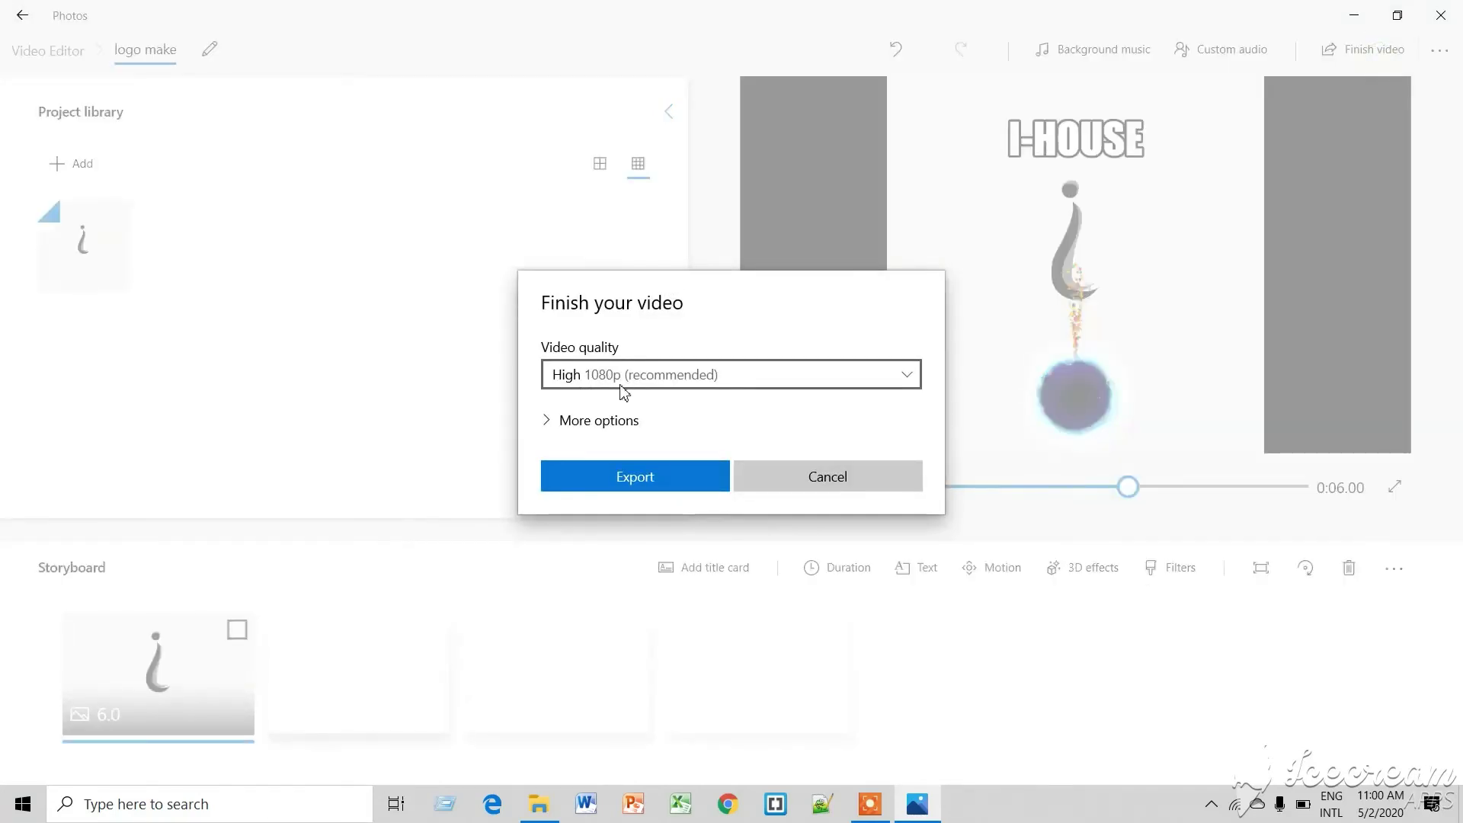
click(806, 381)
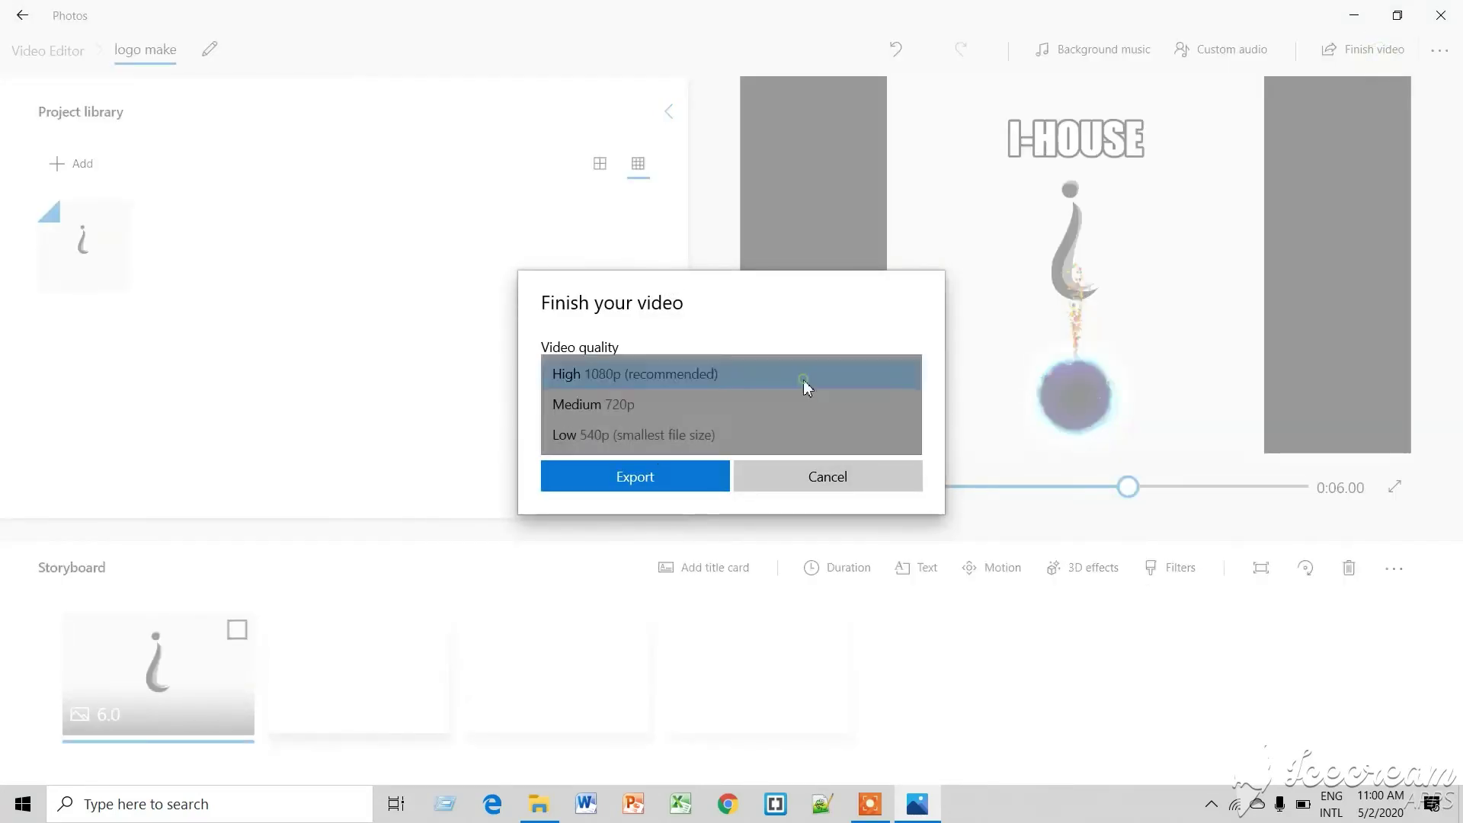
click(782, 382)
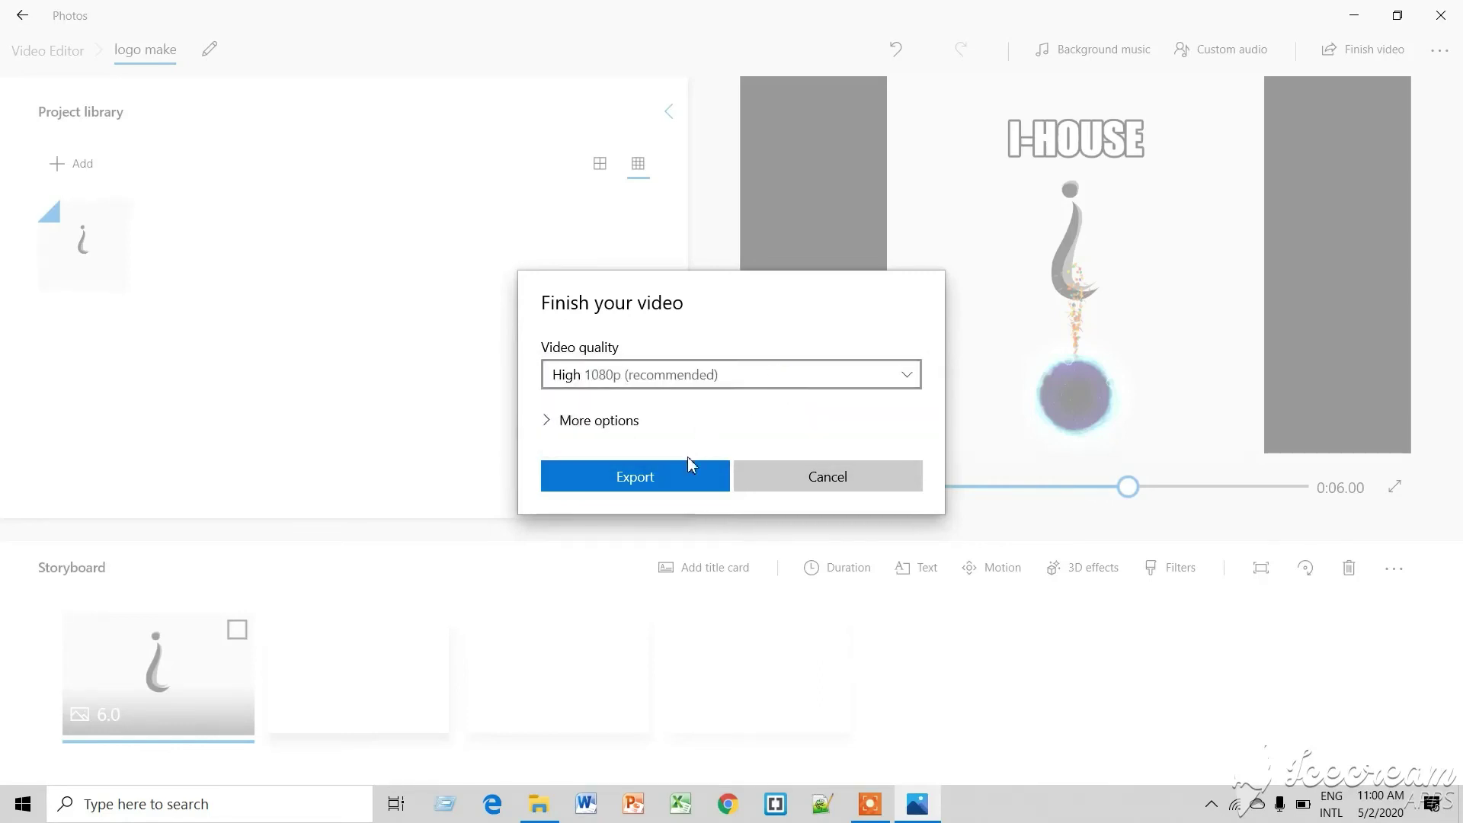
click(684, 479)
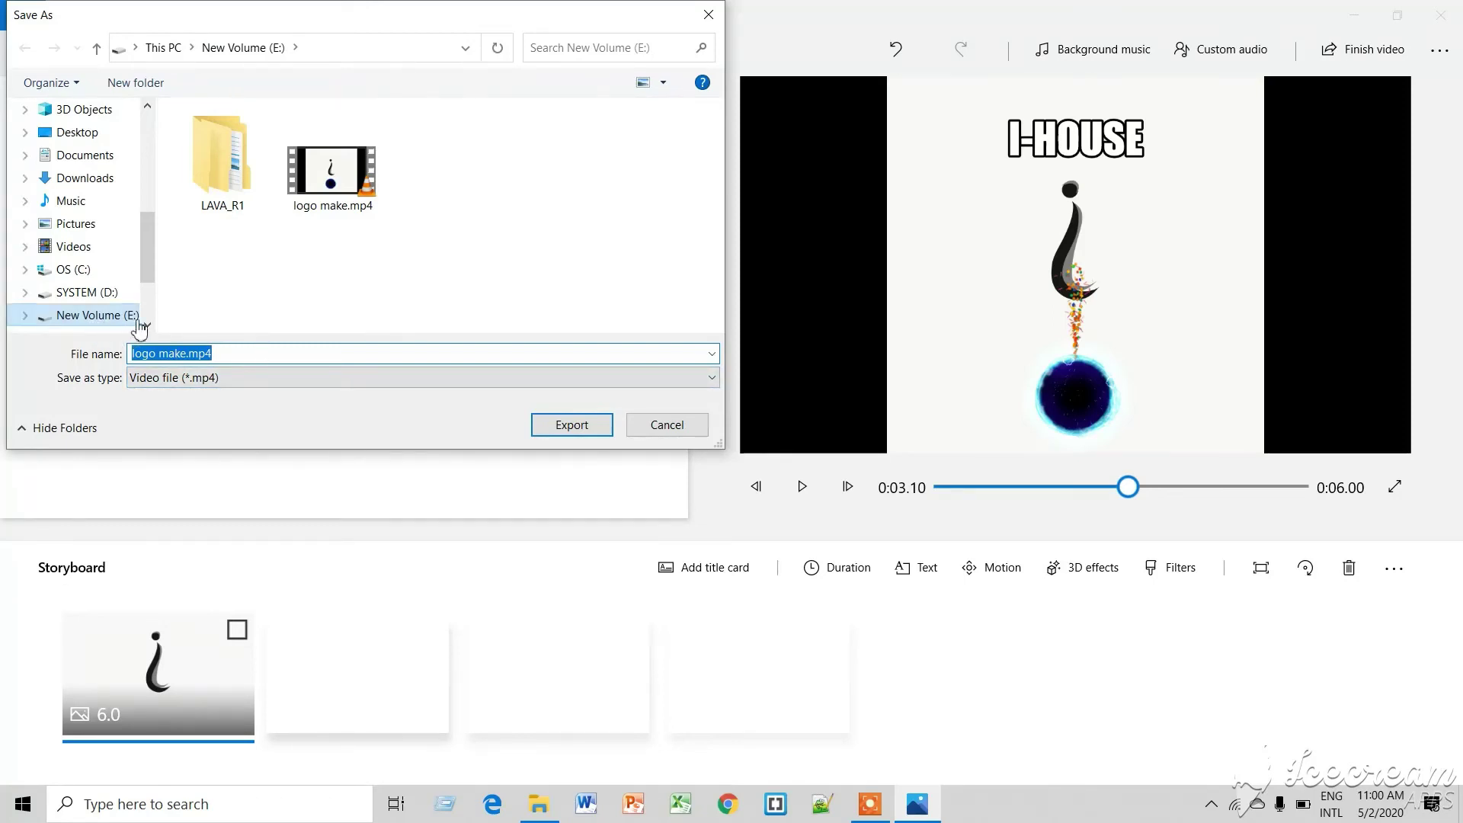
Export the video to New Volume (E:) as I-HOUSE LOGO, declining to replace the existing logo make.mp4.
click(573, 424)
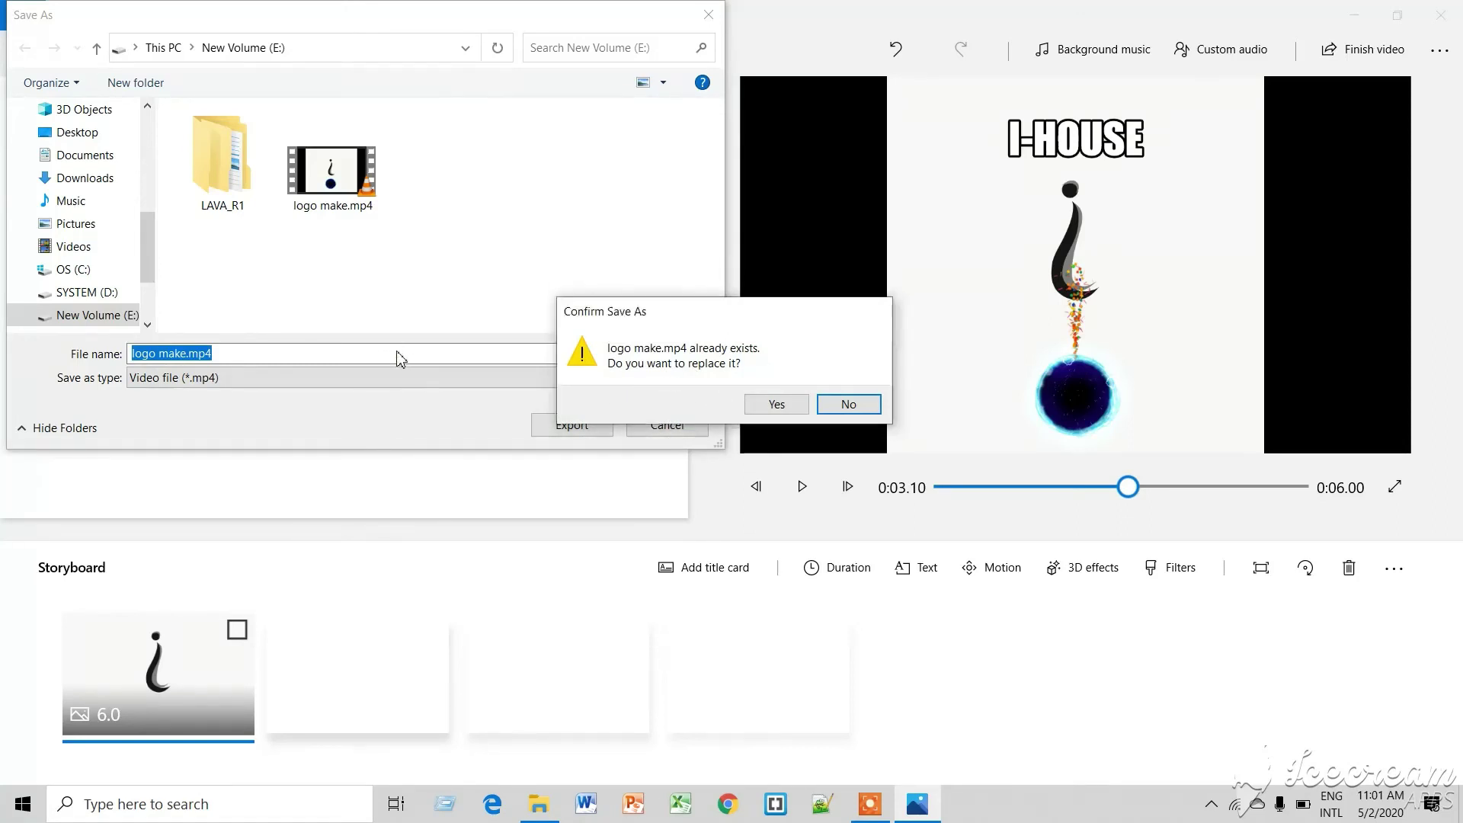
click(848, 404)
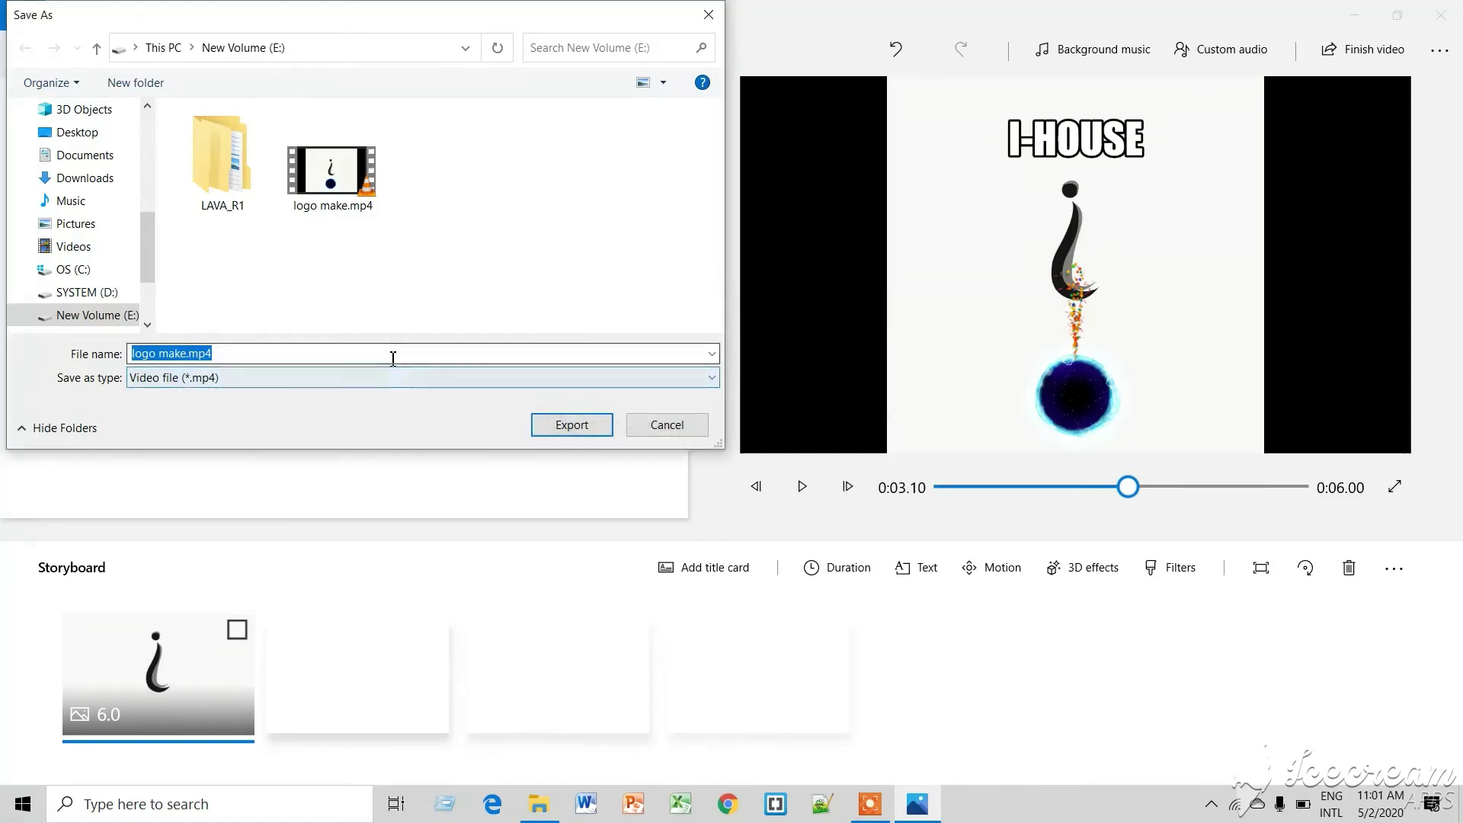
key(BackSpace)
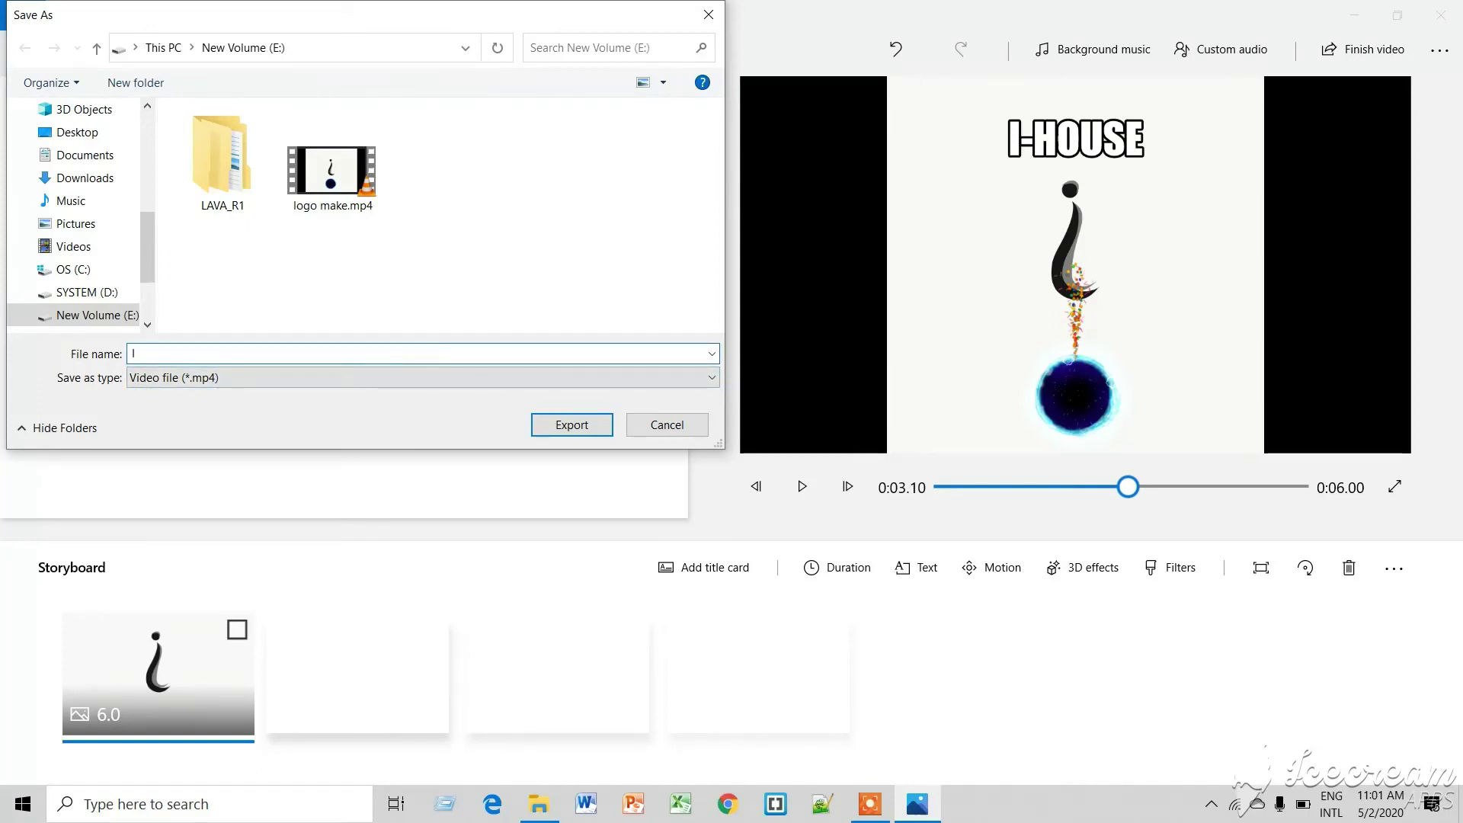
text(I-HOUSE LOGO)
click(538, 427)
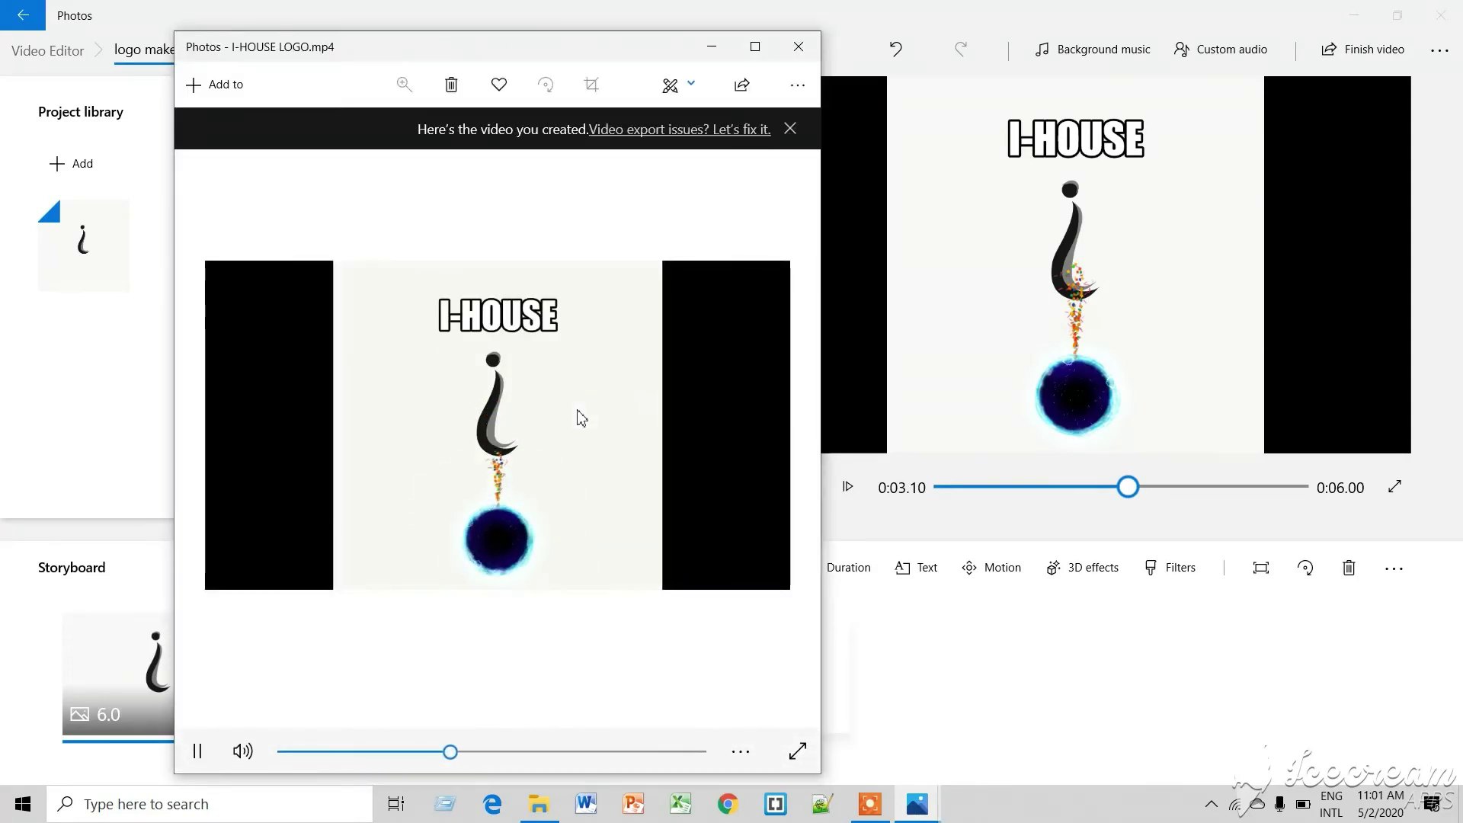
Close the exported video's preview and the Photos app, and open New Volume (E:) in File Explorer.
click(799, 47)
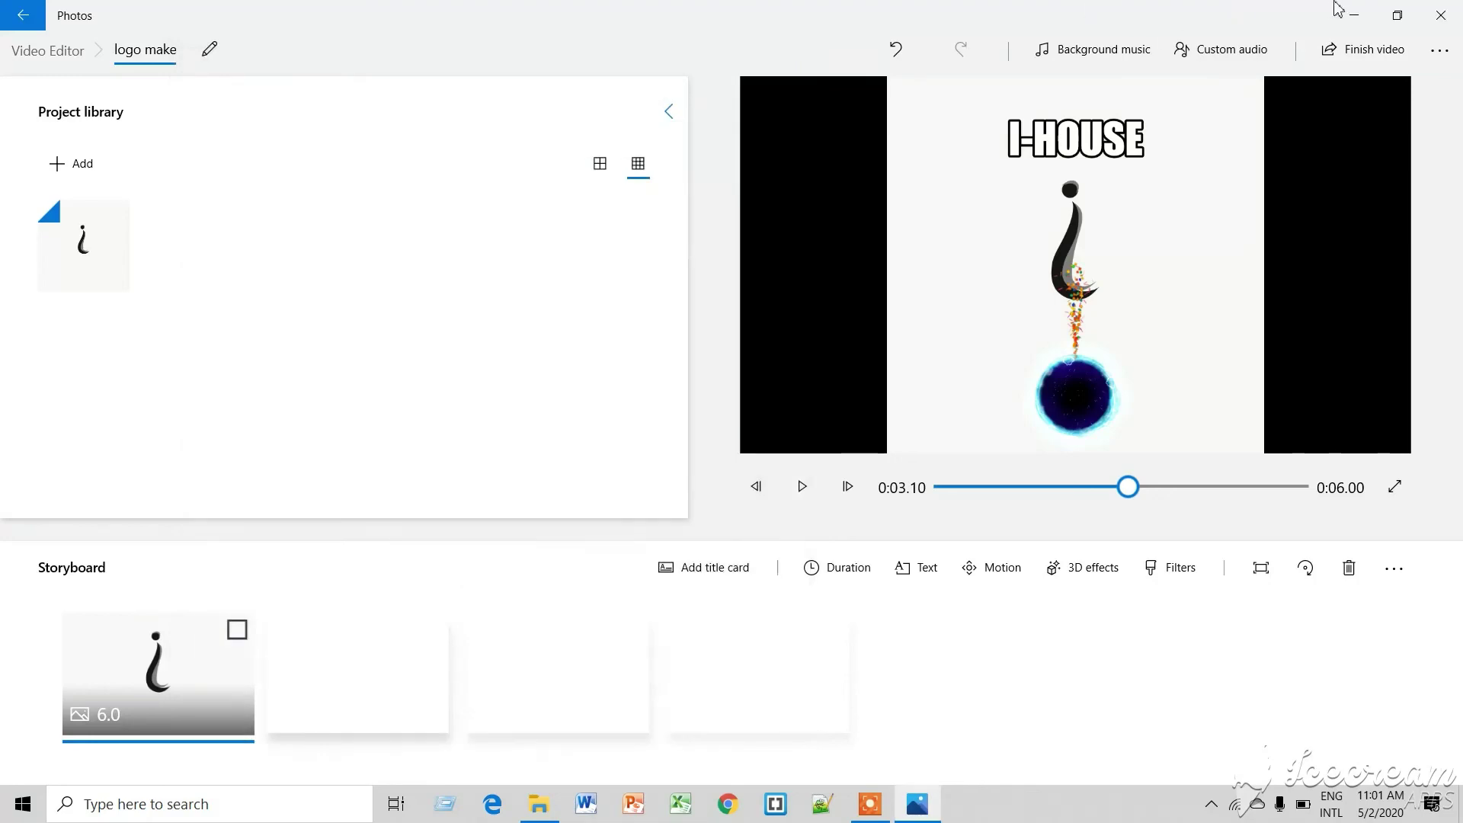
click(1449, 27)
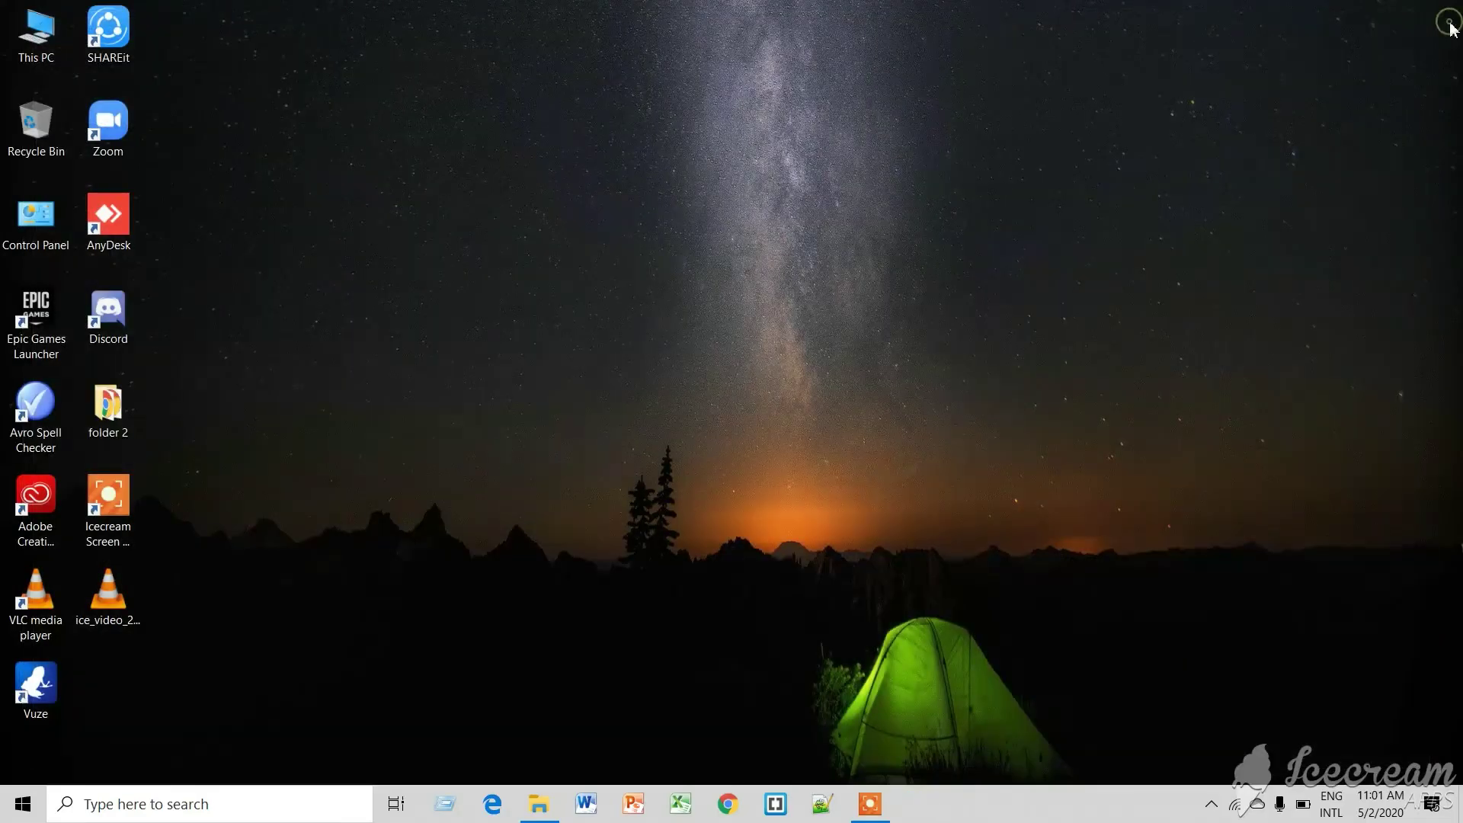
double_click(27, 27)
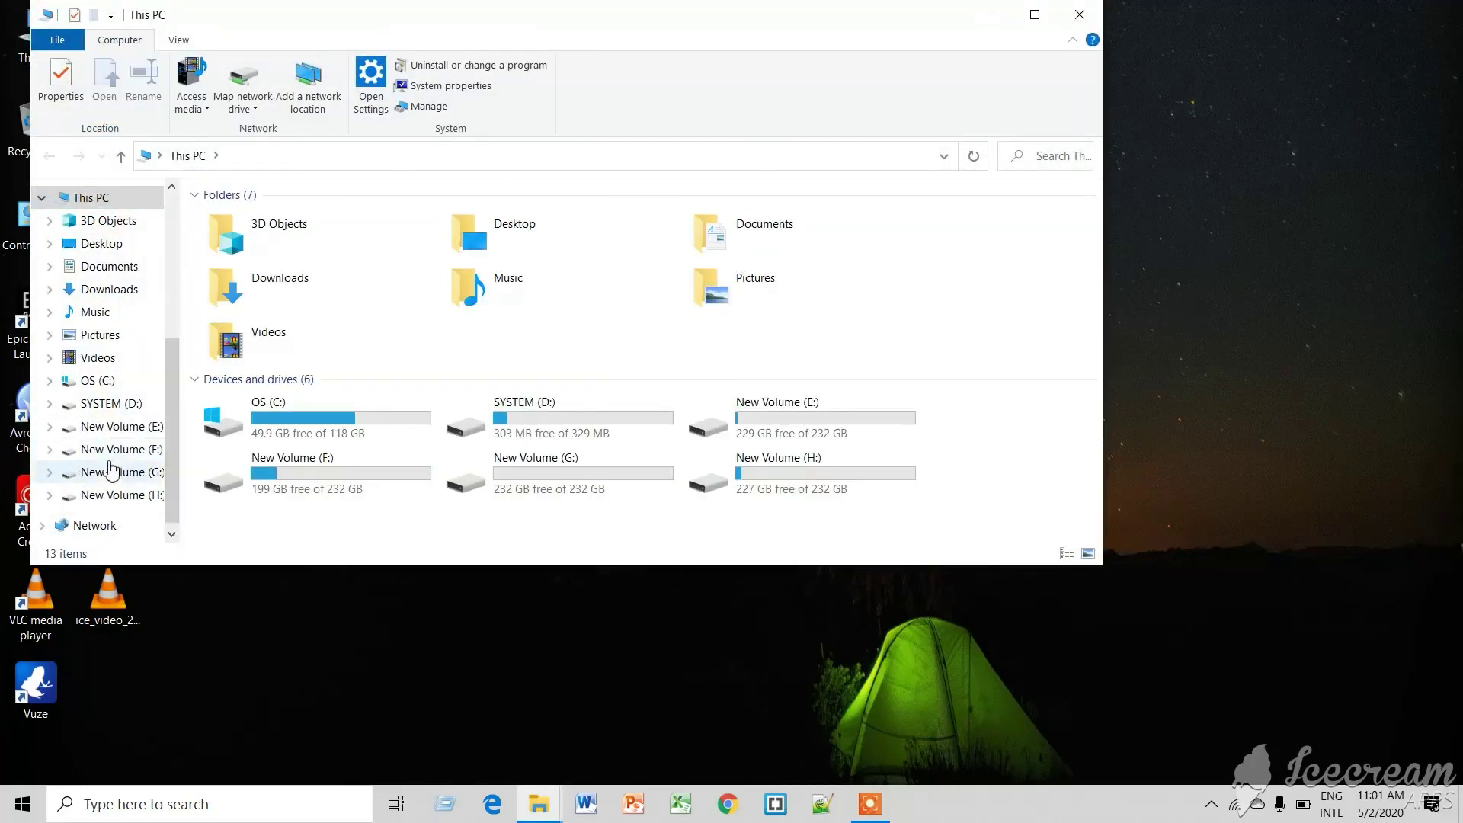
click(121, 427)
click(448, 269)
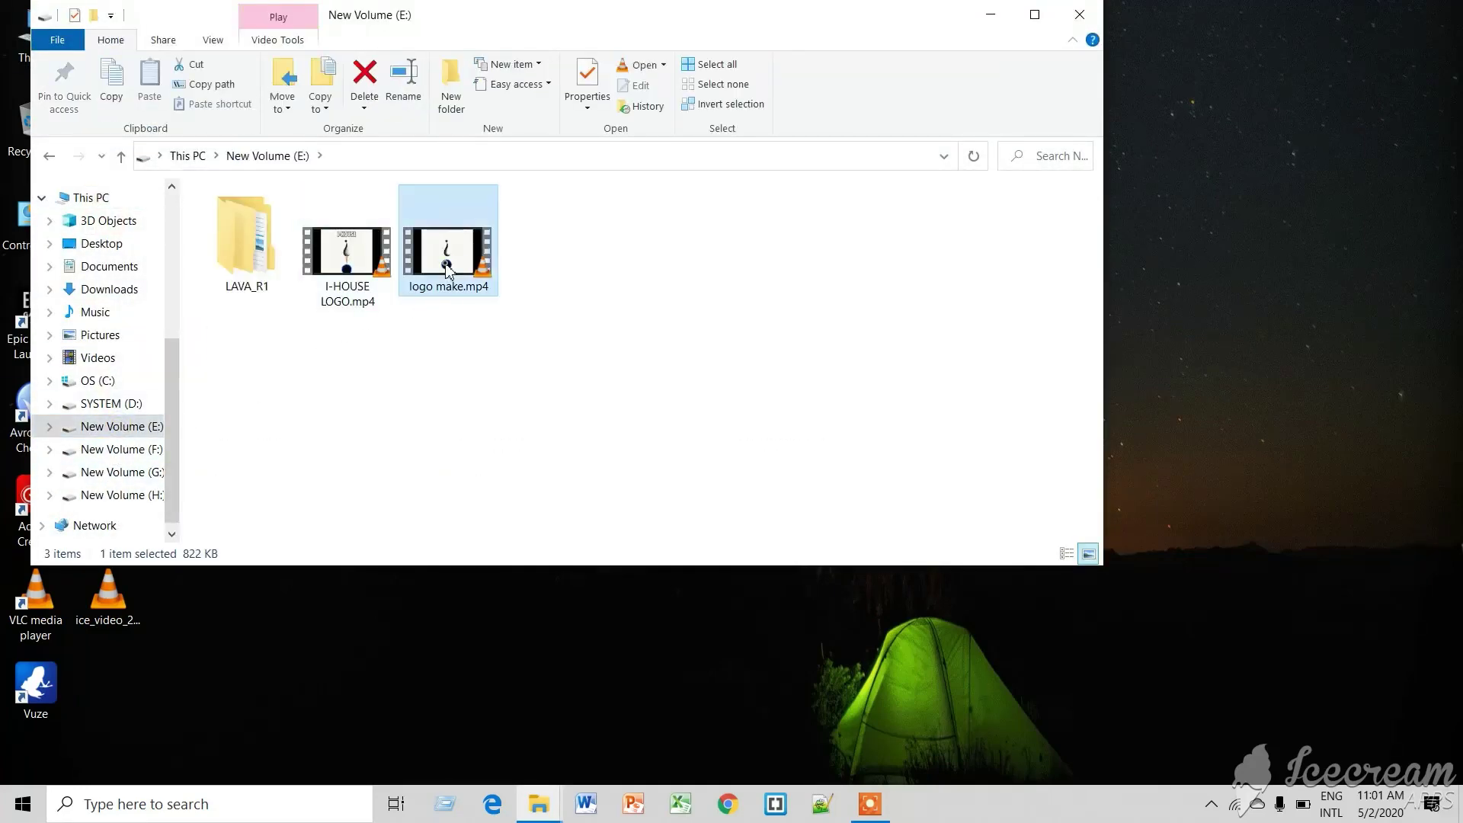
double_click(448, 268)
click(1447, 9)
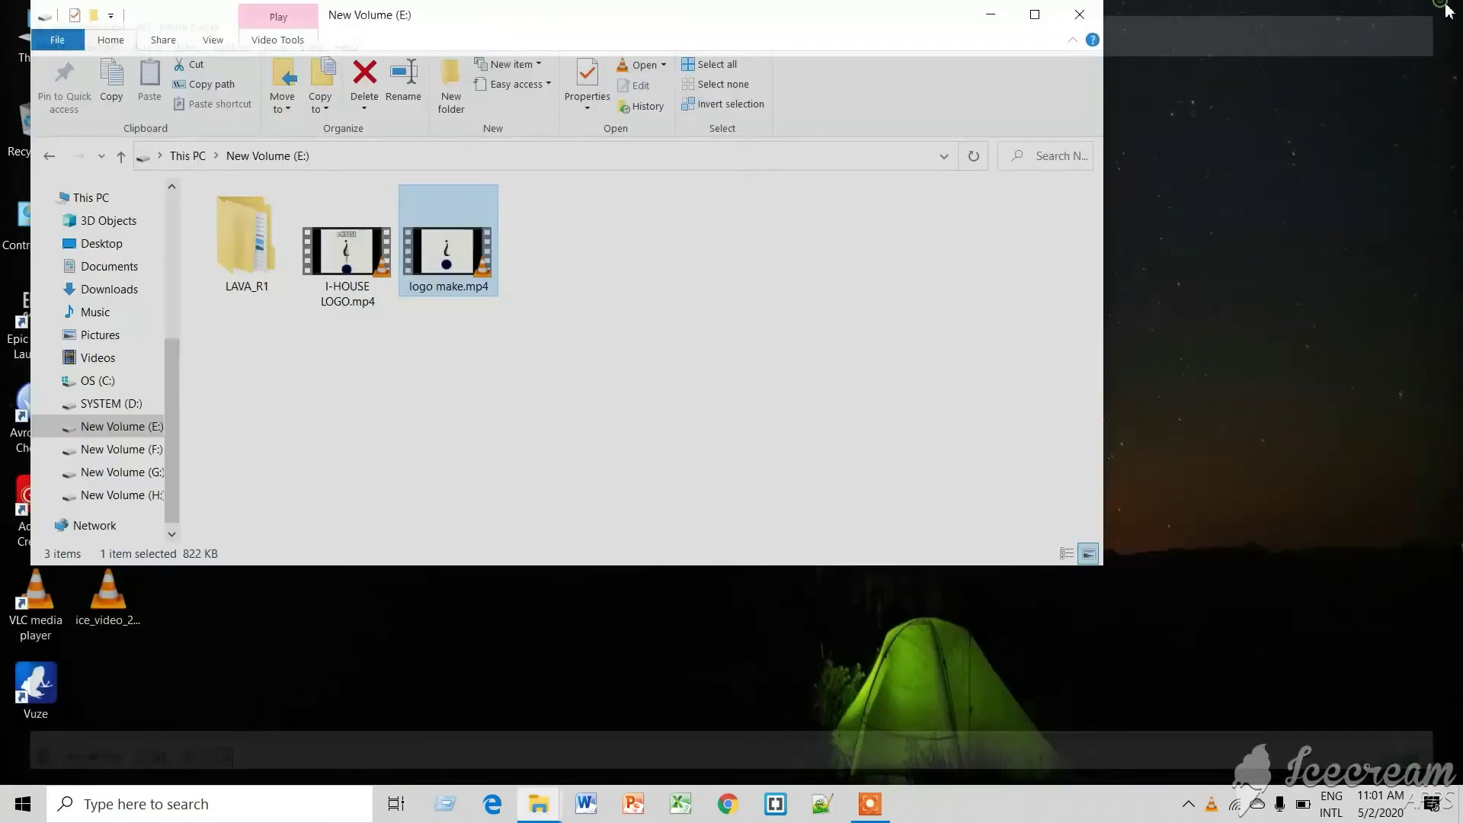
Play the exported I-HOUSE LOGO.mp4 from New Volume (E:) in VLC media player.
click(356, 271)
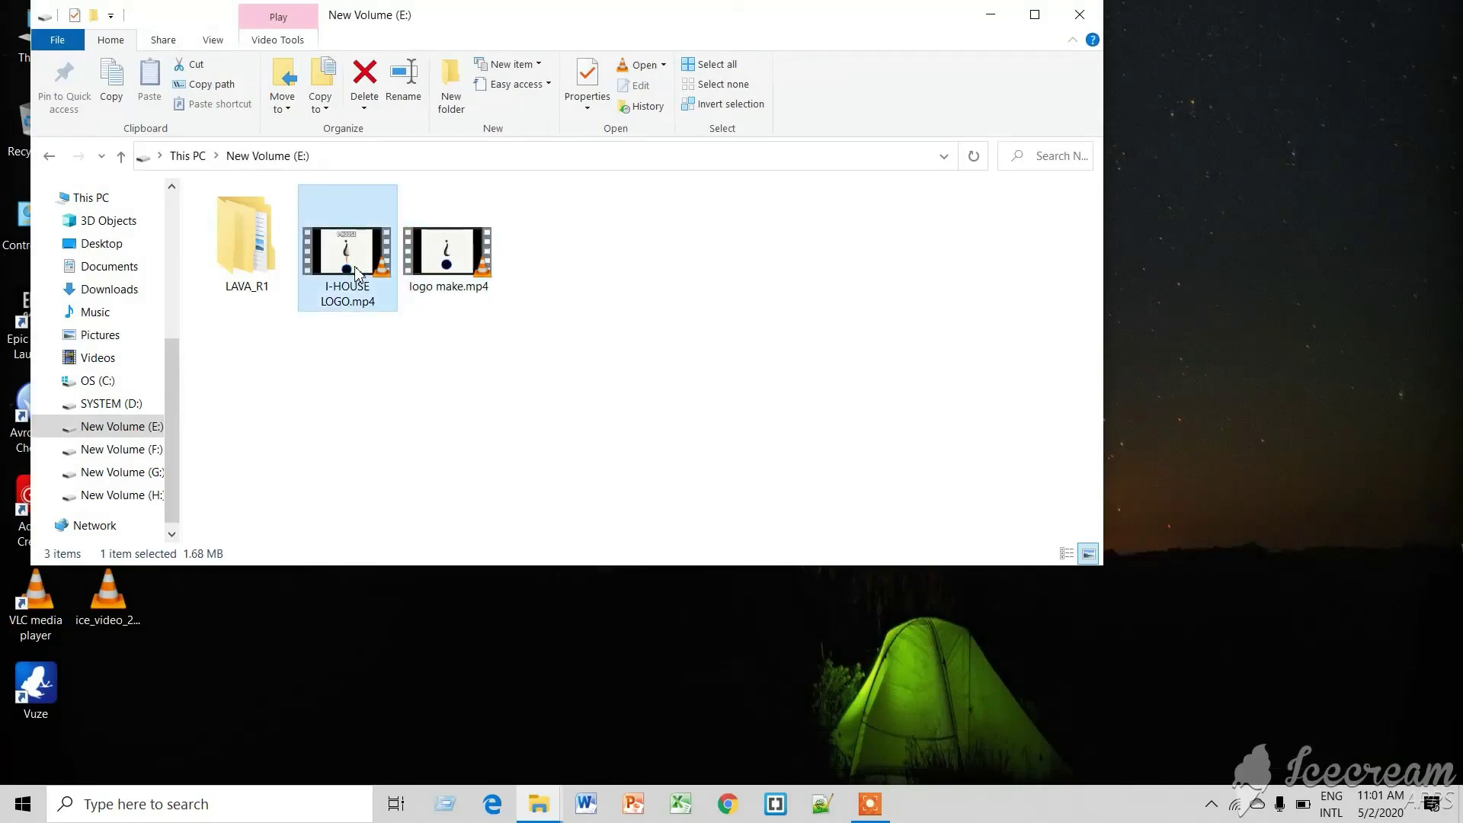
double_click(356, 271)
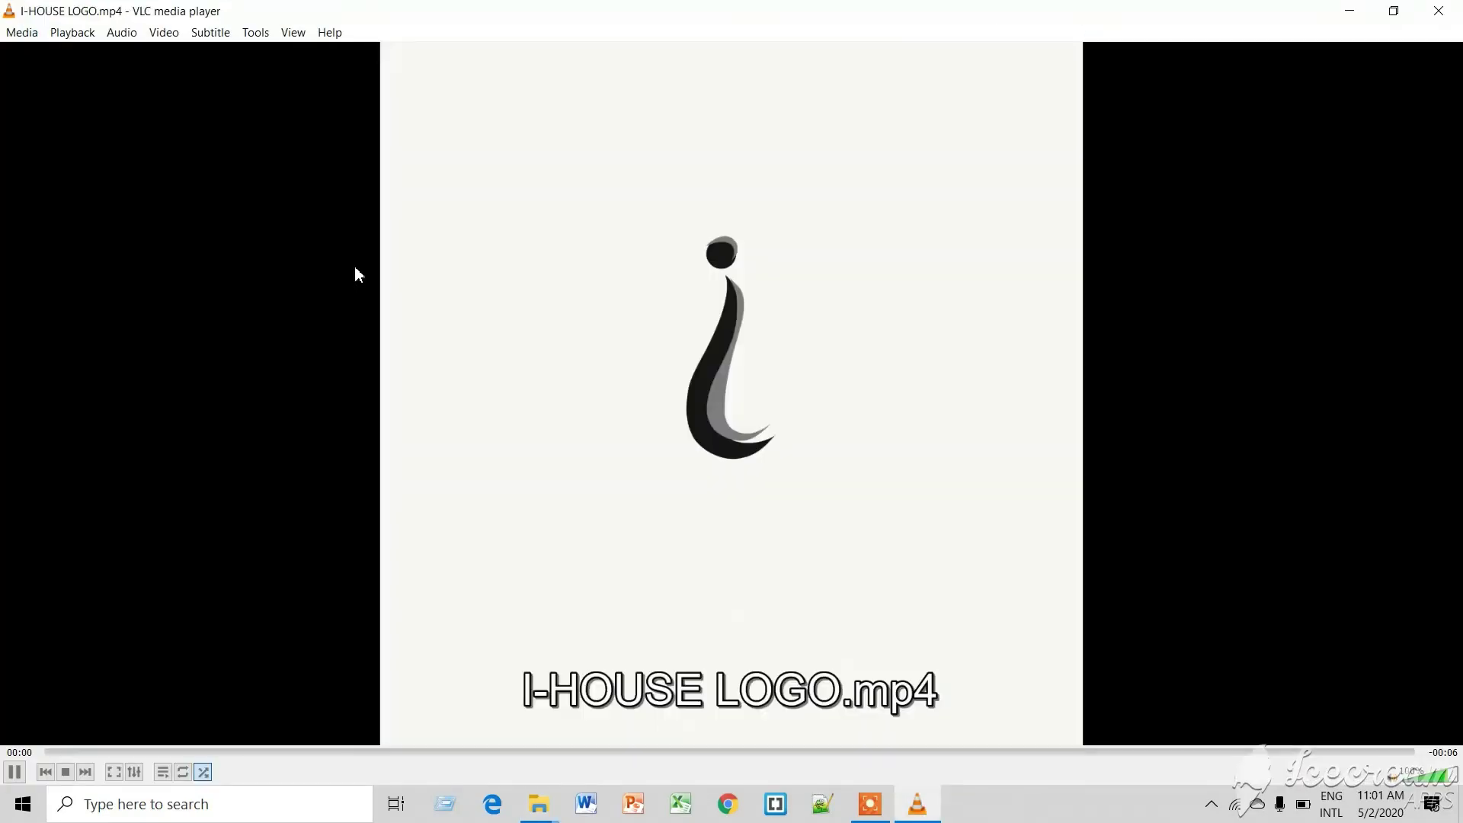